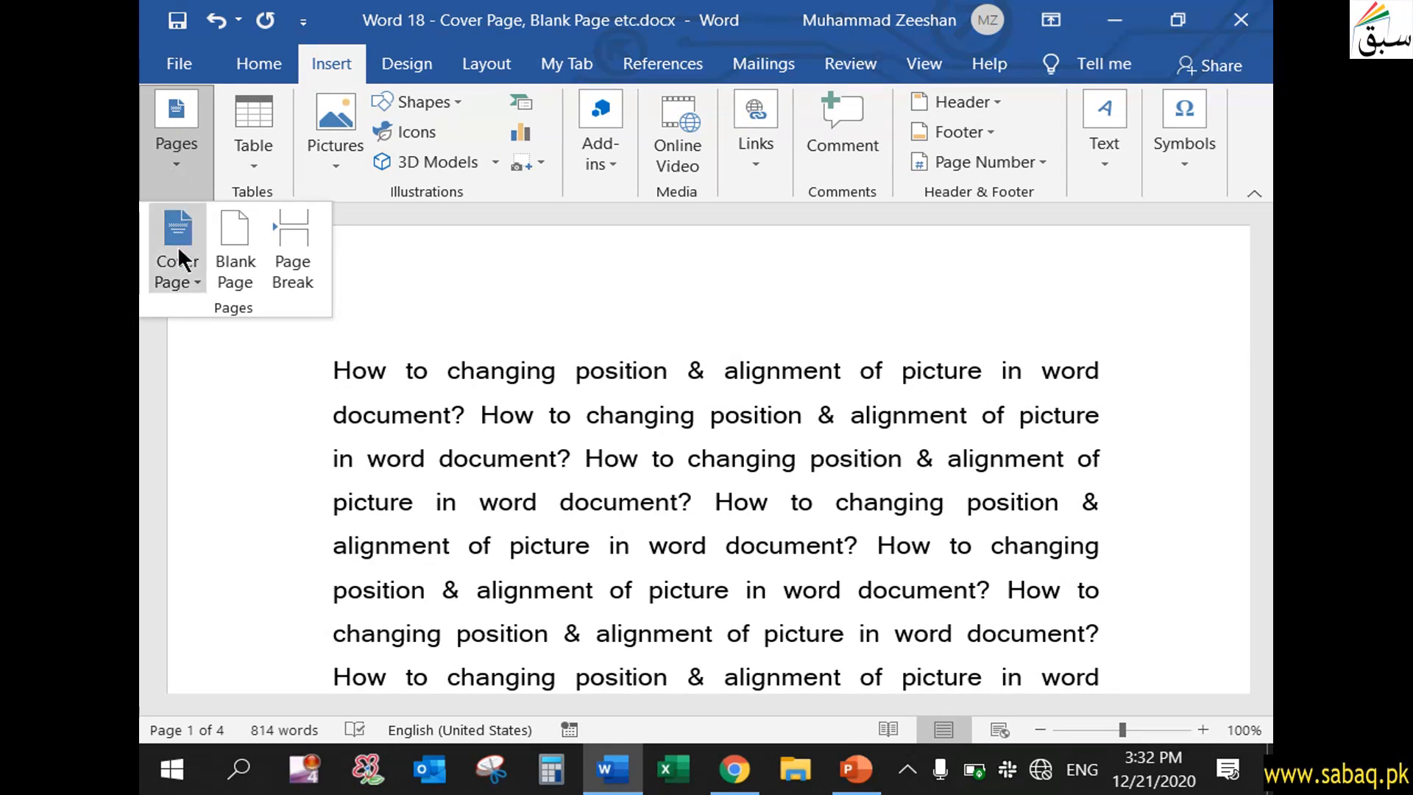
- Browse the built-in cover page designs and insert the Filigree cover page
left_click(178, 273)
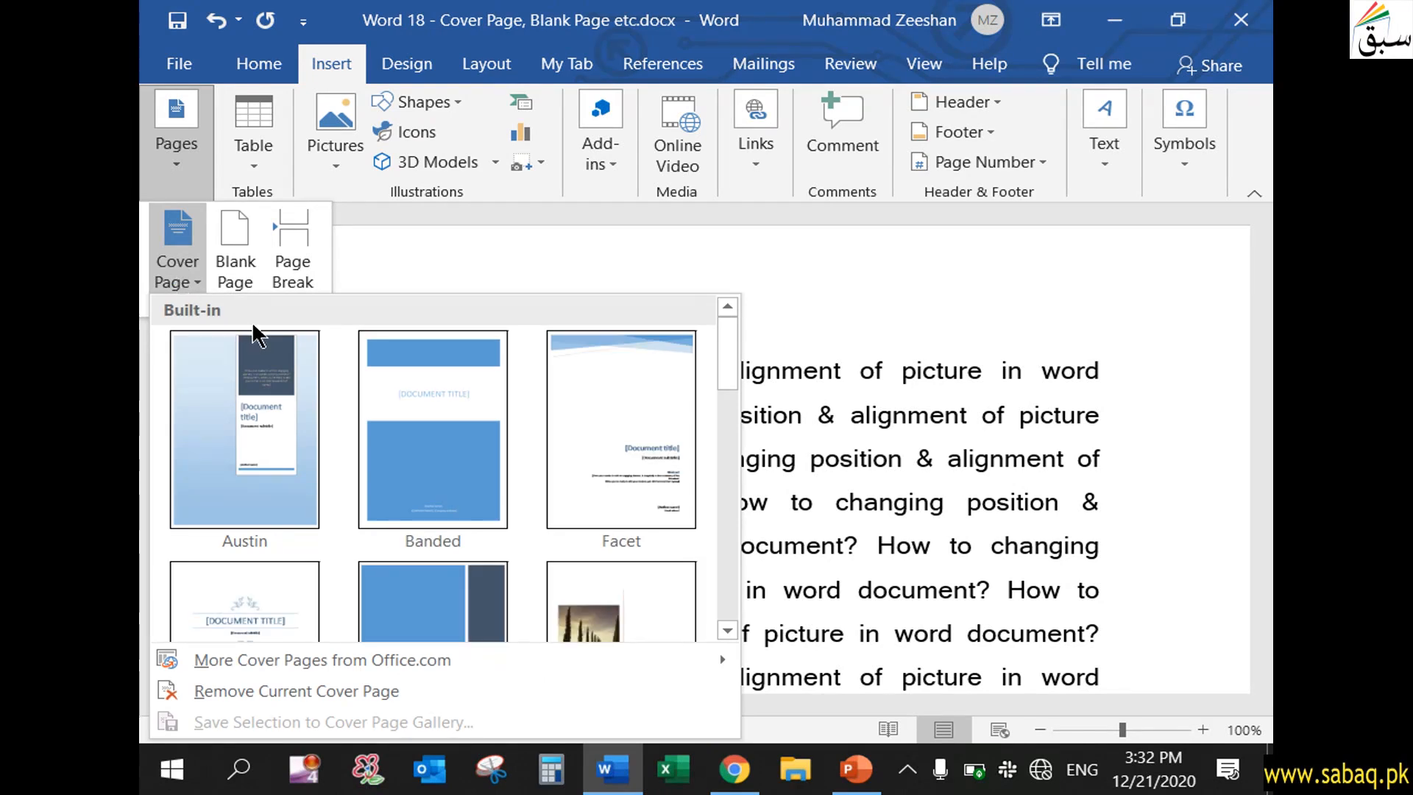
left_click_drag(725, 365, 727, 471)
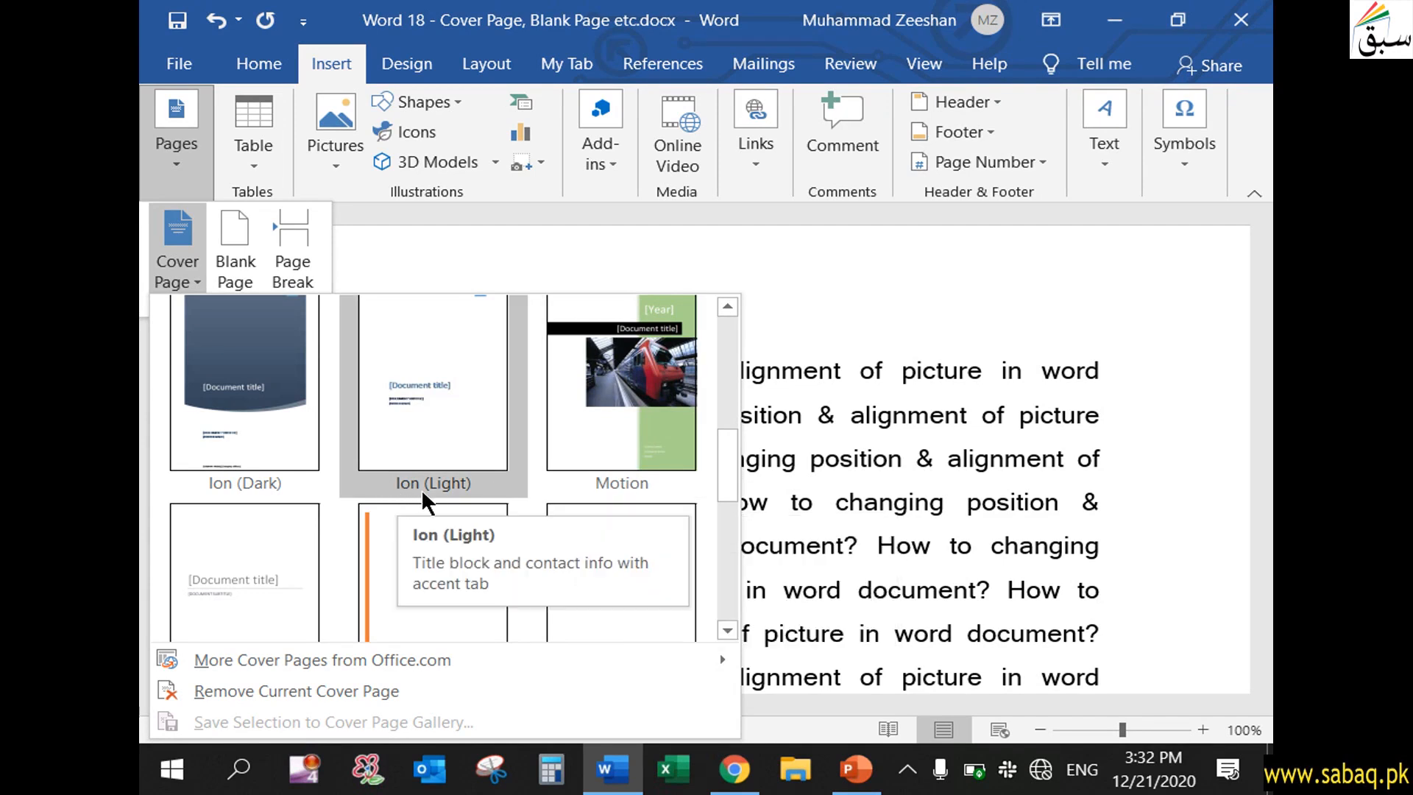
left_click_drag(728, 486, 726, 518)
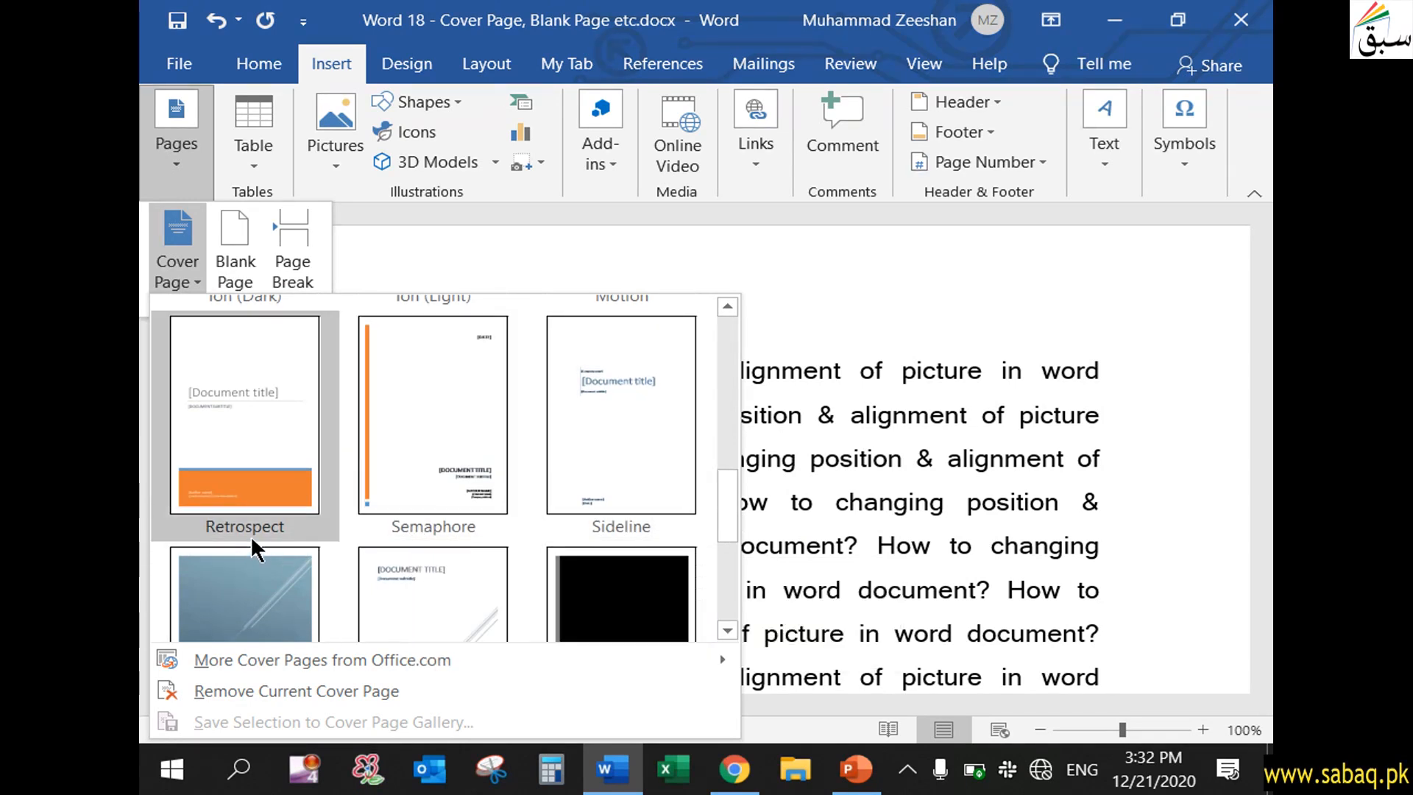
left_click_drag(731, 509, 734, 412)
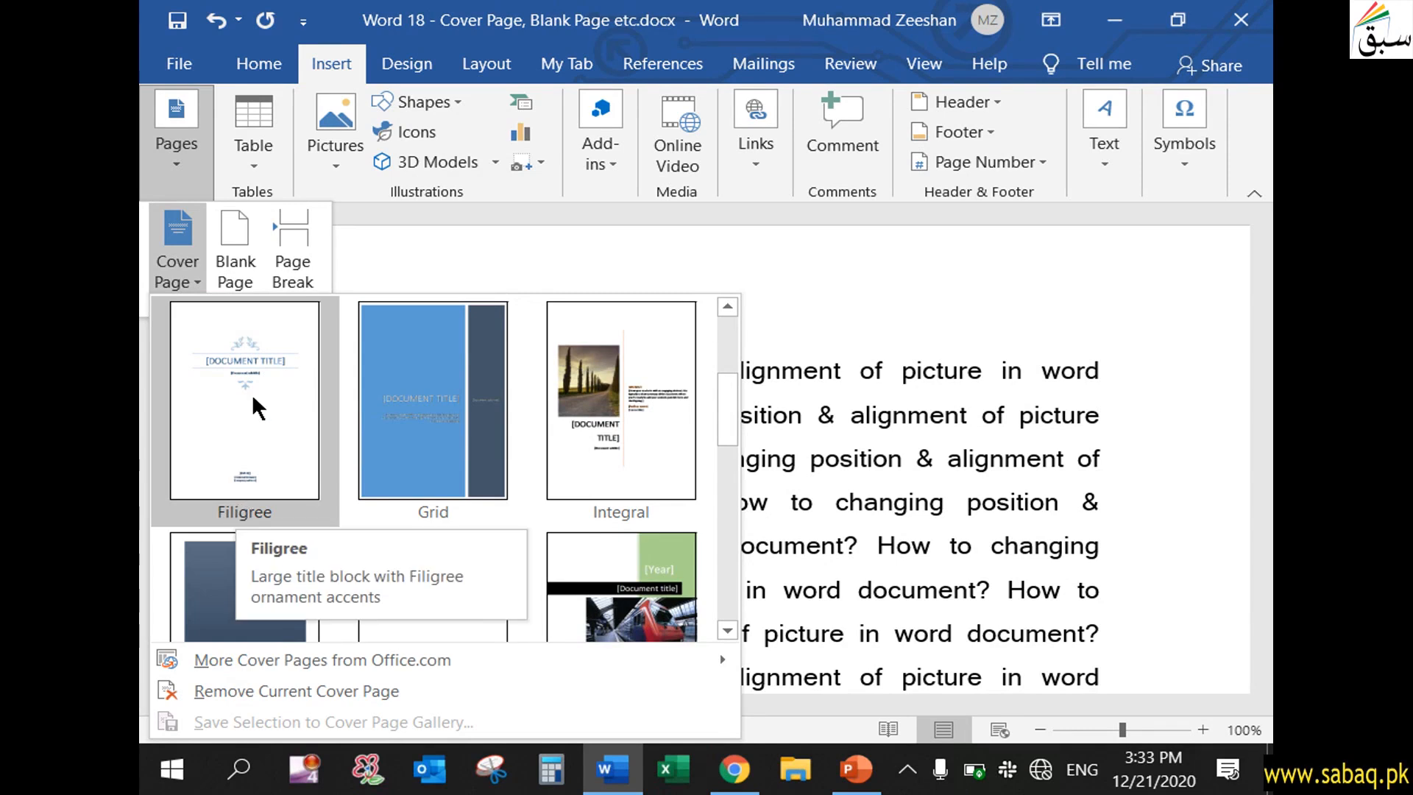
key("Escape")
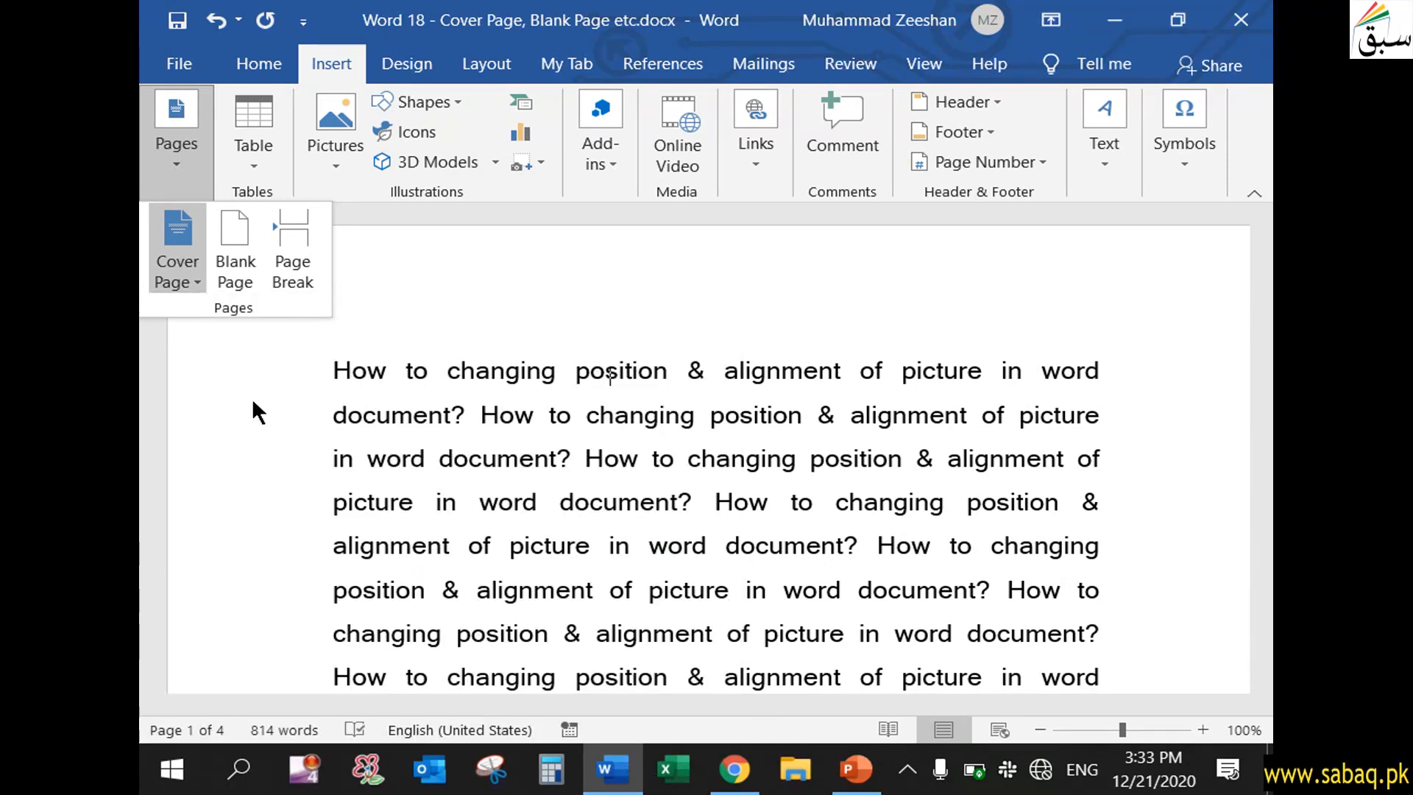
mouse_move(1256, 246)
left_mouse_down()
mouse_move(1269, 321)
mouse_move(1261, 246)
left_mouse_up()
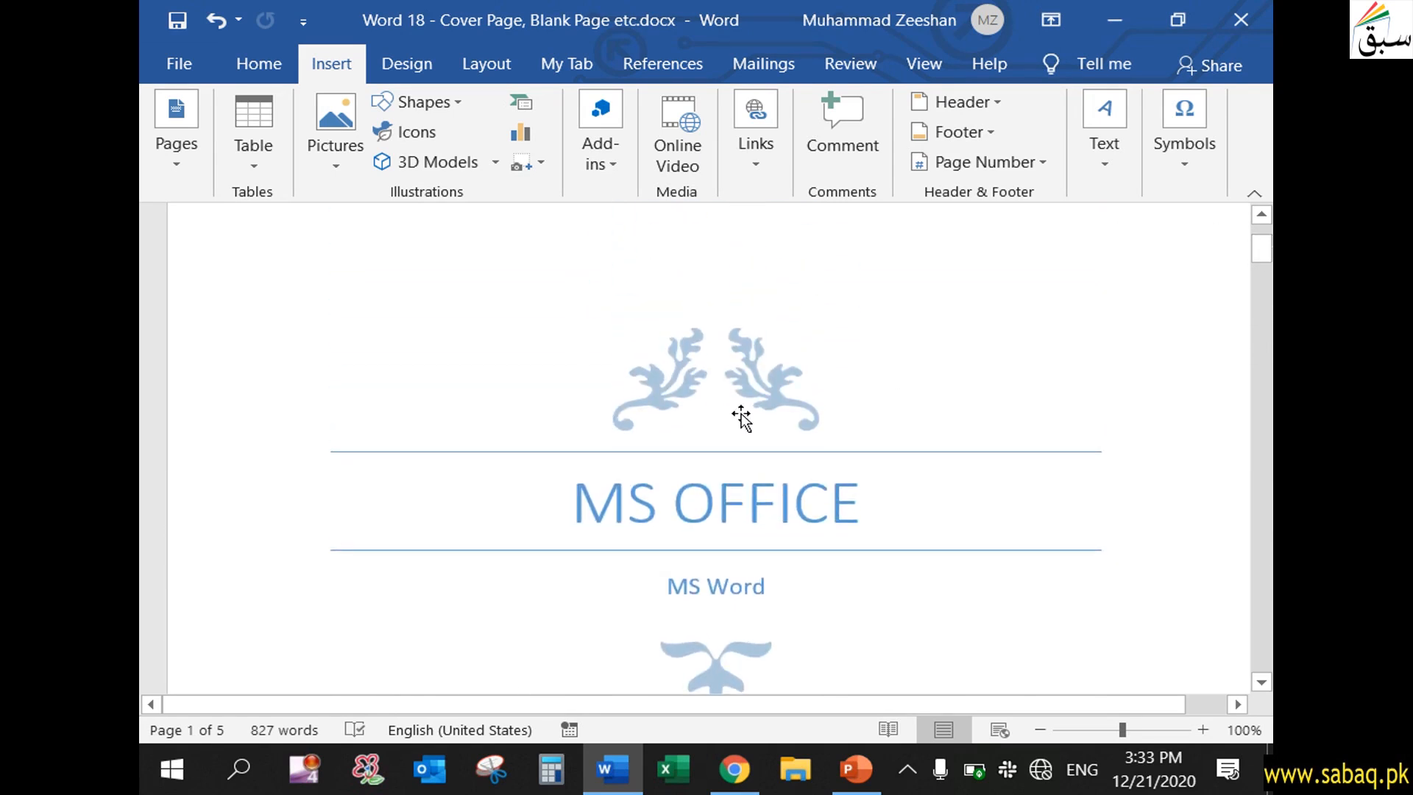
- Replace the current cover page with the built-in Ion (Light) design and review its layout
left_click(183, 160)
left_click(176, 266)
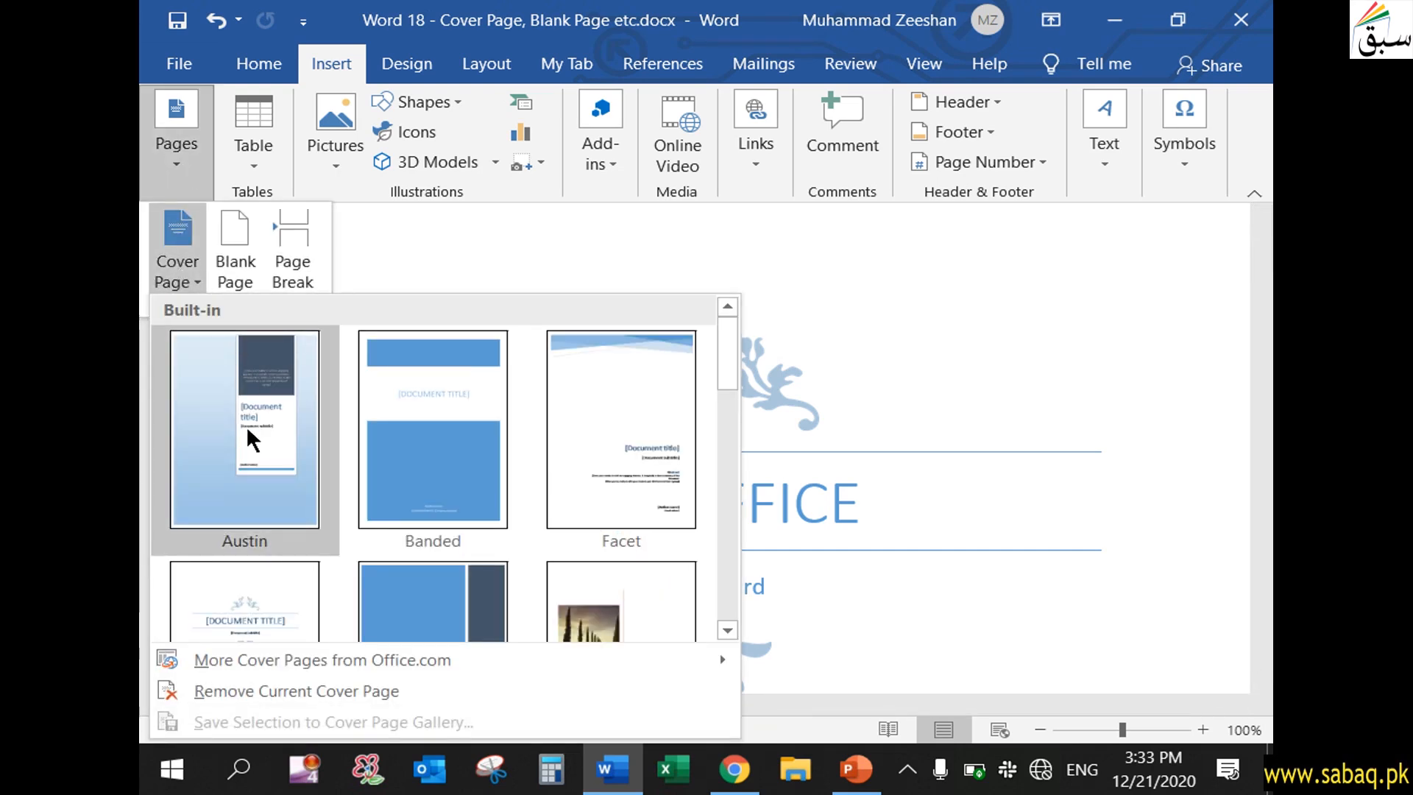
scroll(246, 425, "down", 3)
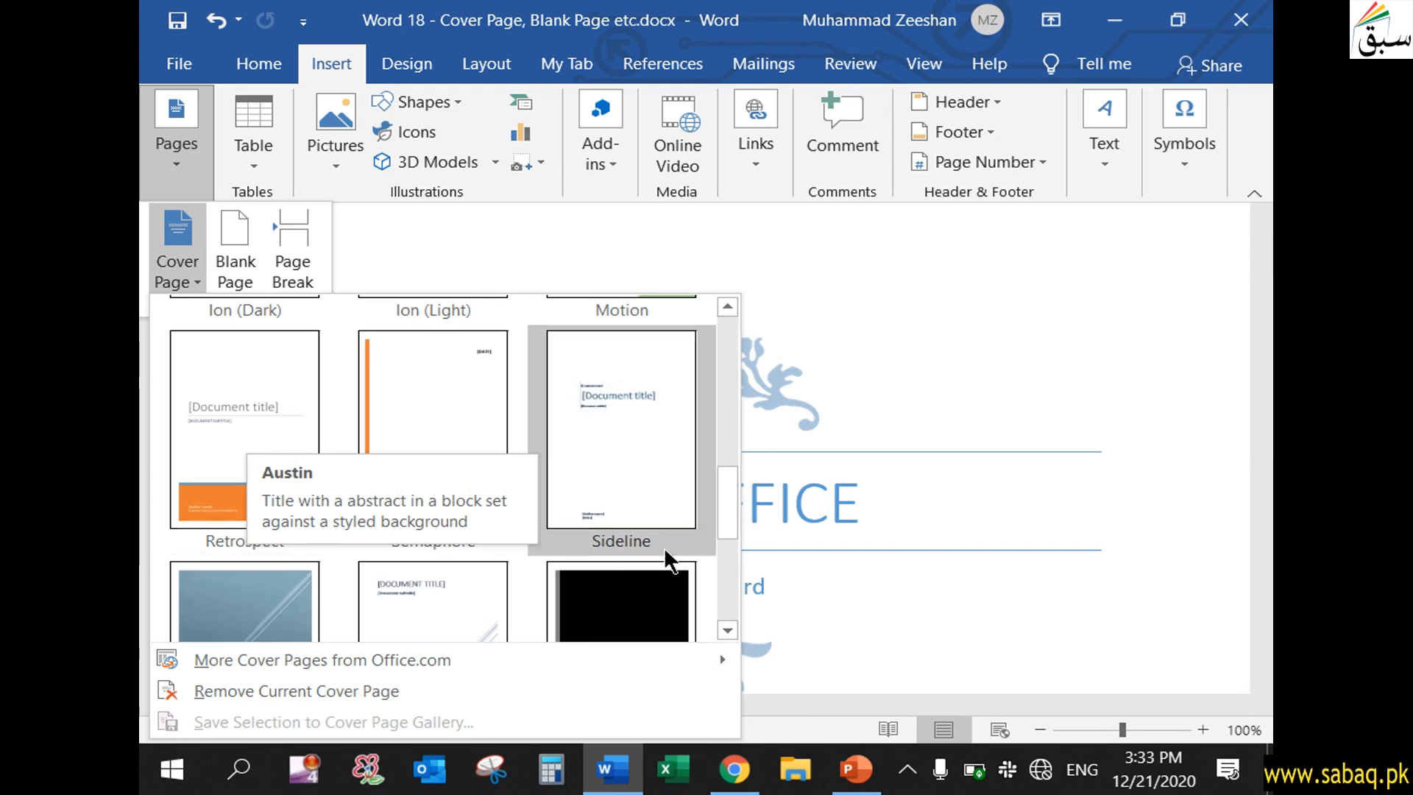
scroll(671, 471, "down", 2)
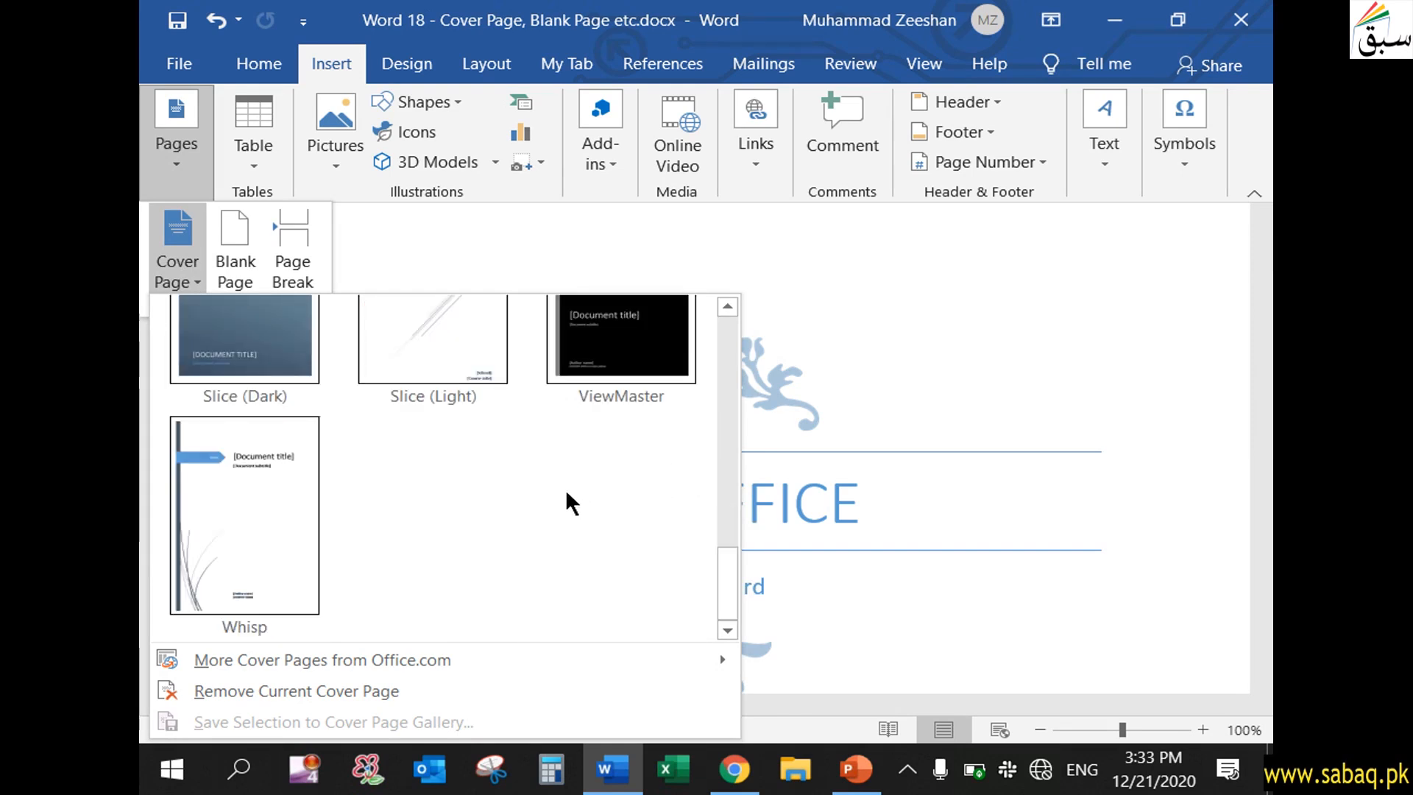
scroll(495, 504, "up", 3)
left_click(465, 509)
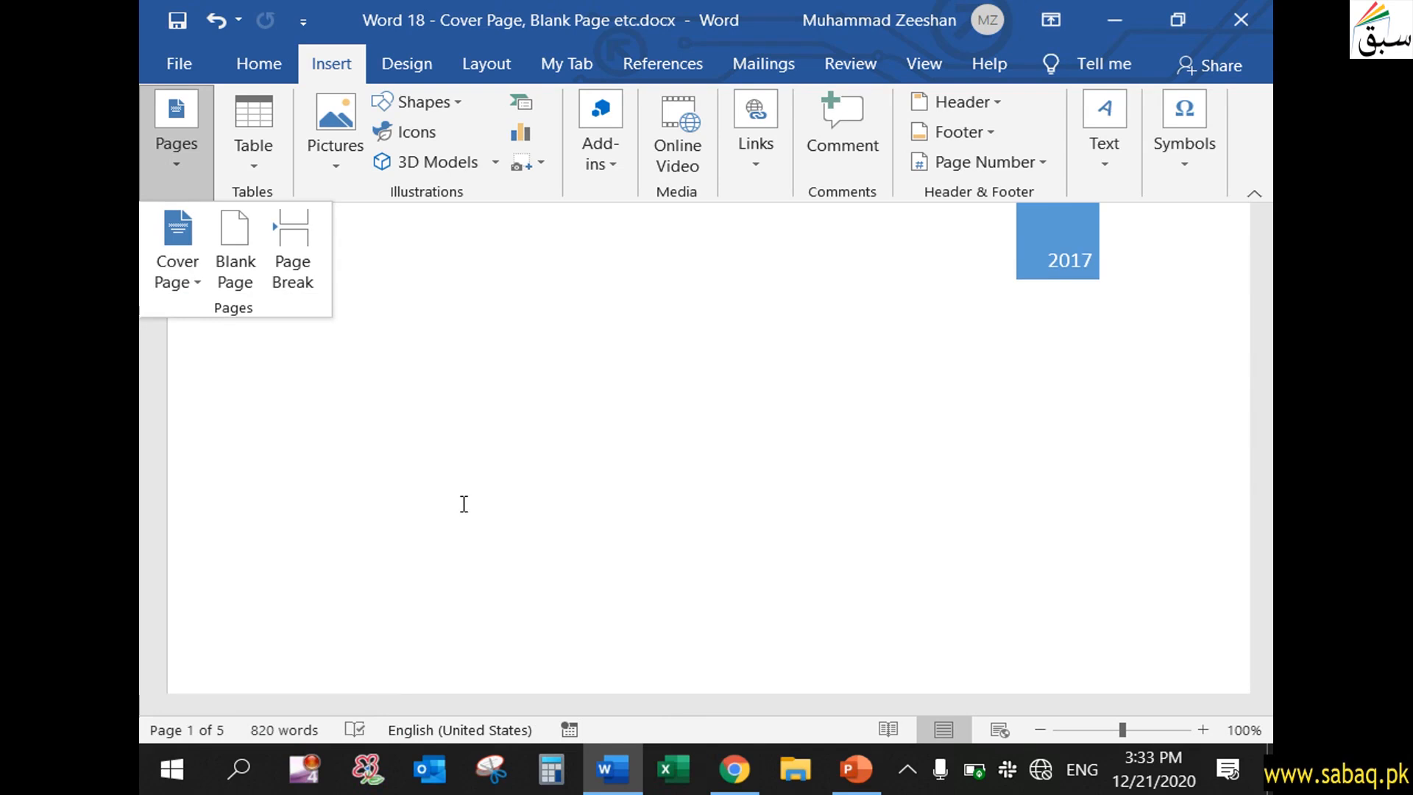
scroll(916, 451, "up", 3)
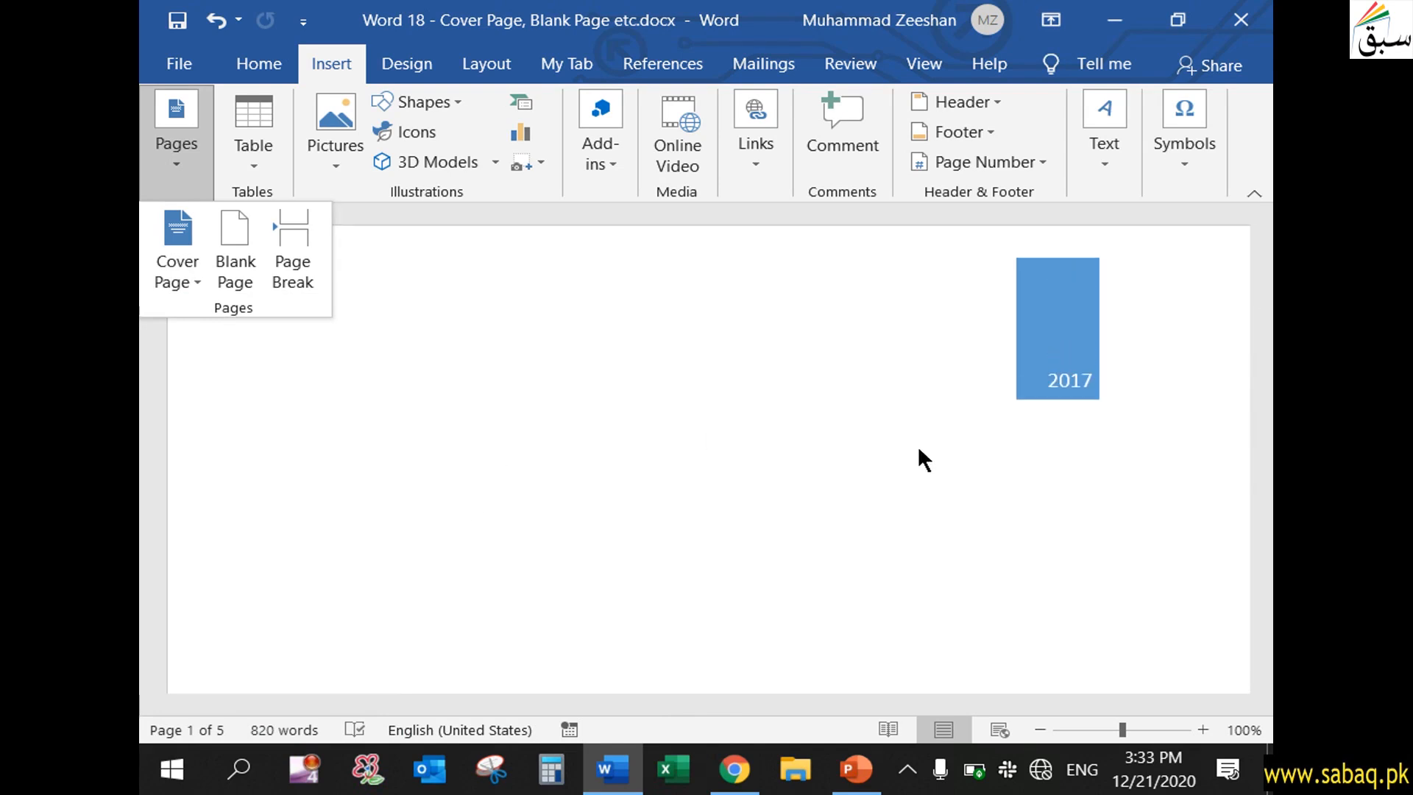
scroll(920, 448, "down", 15)
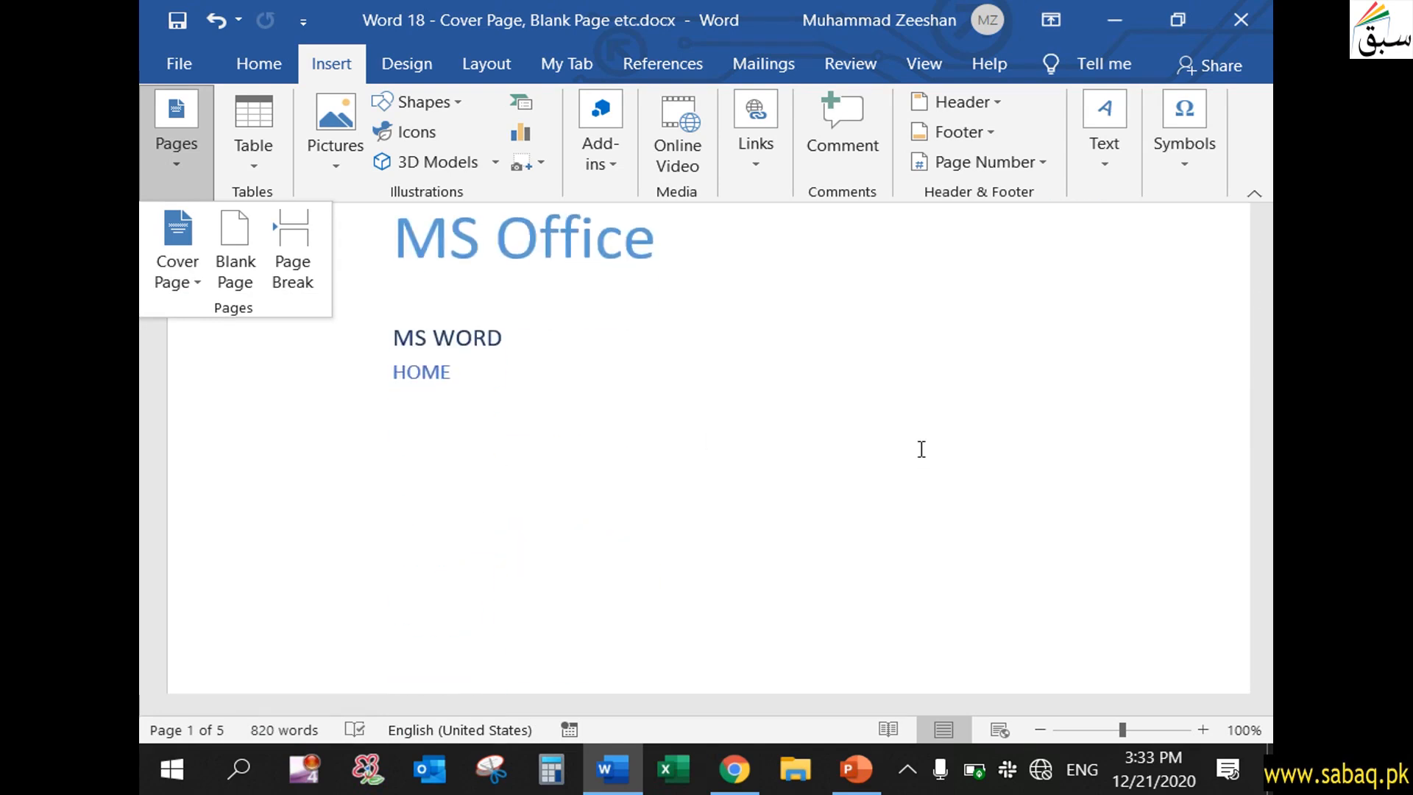
scroll(919, 449, "down", 4)
scroll(920, 449, "up", 10)
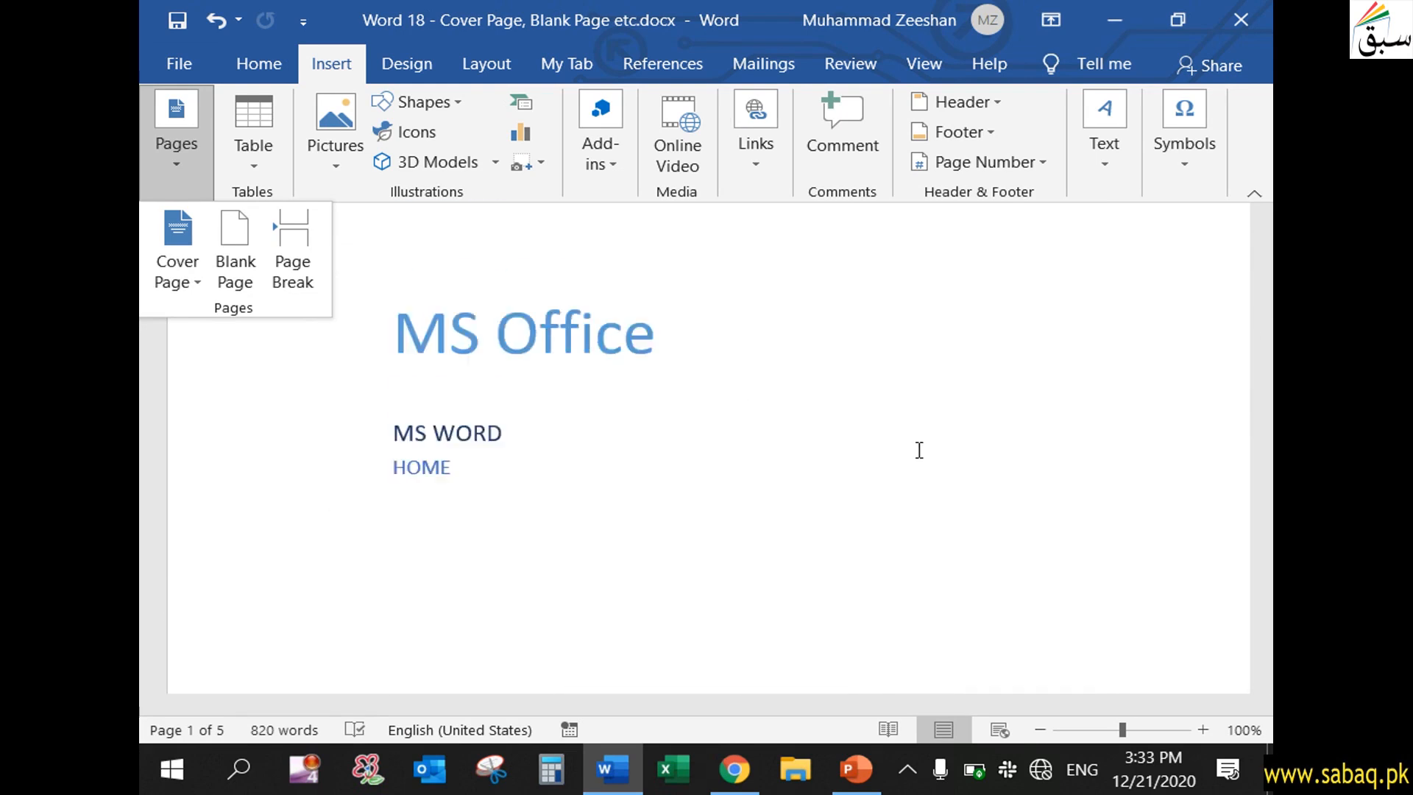
- Switch the cover page to the built-in Austin design
left_click(176, 270)
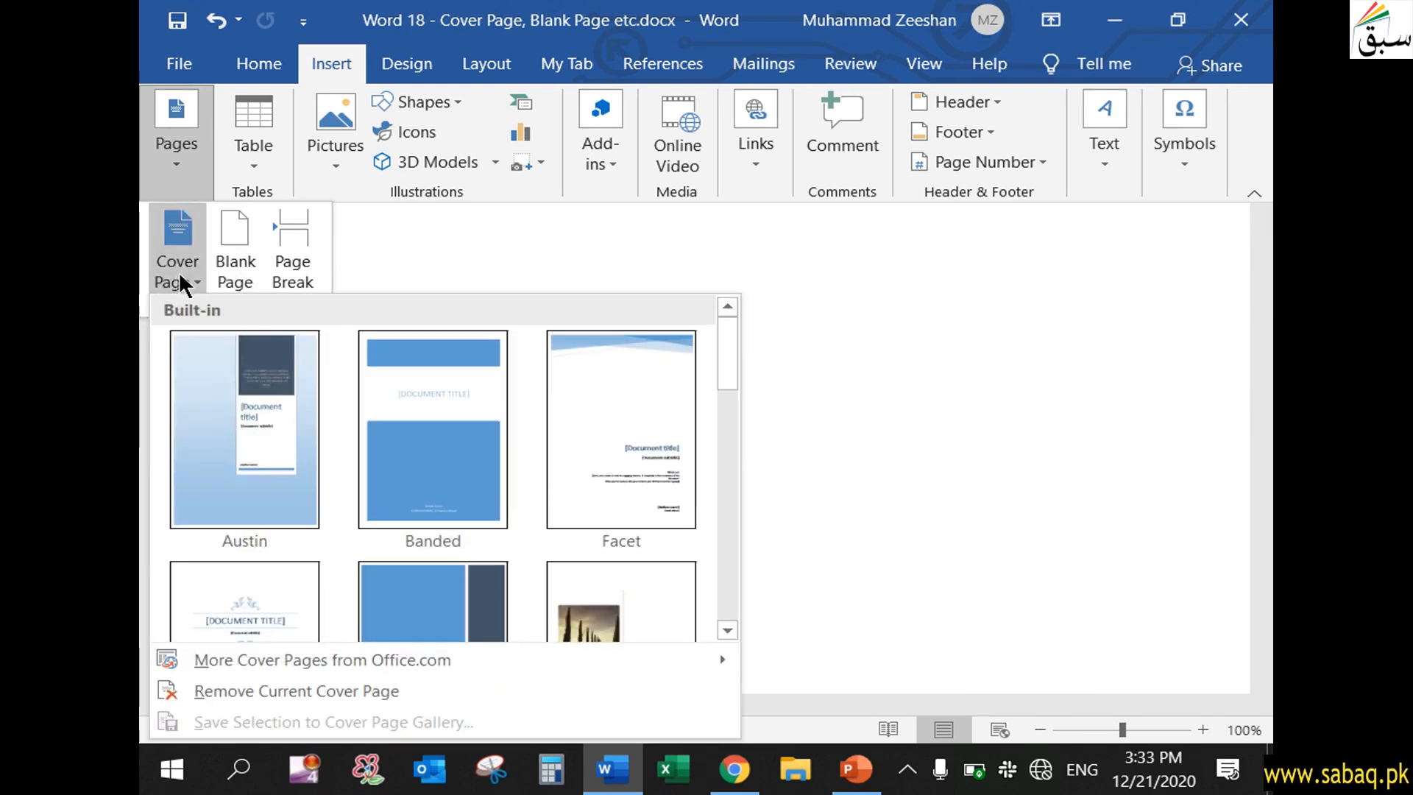
left_click(280, 420)
- Apply the built-in Integral cover page in place of the current one and look over its layout
left_click(174, 286)
scroll(630, 478, "down", 5)
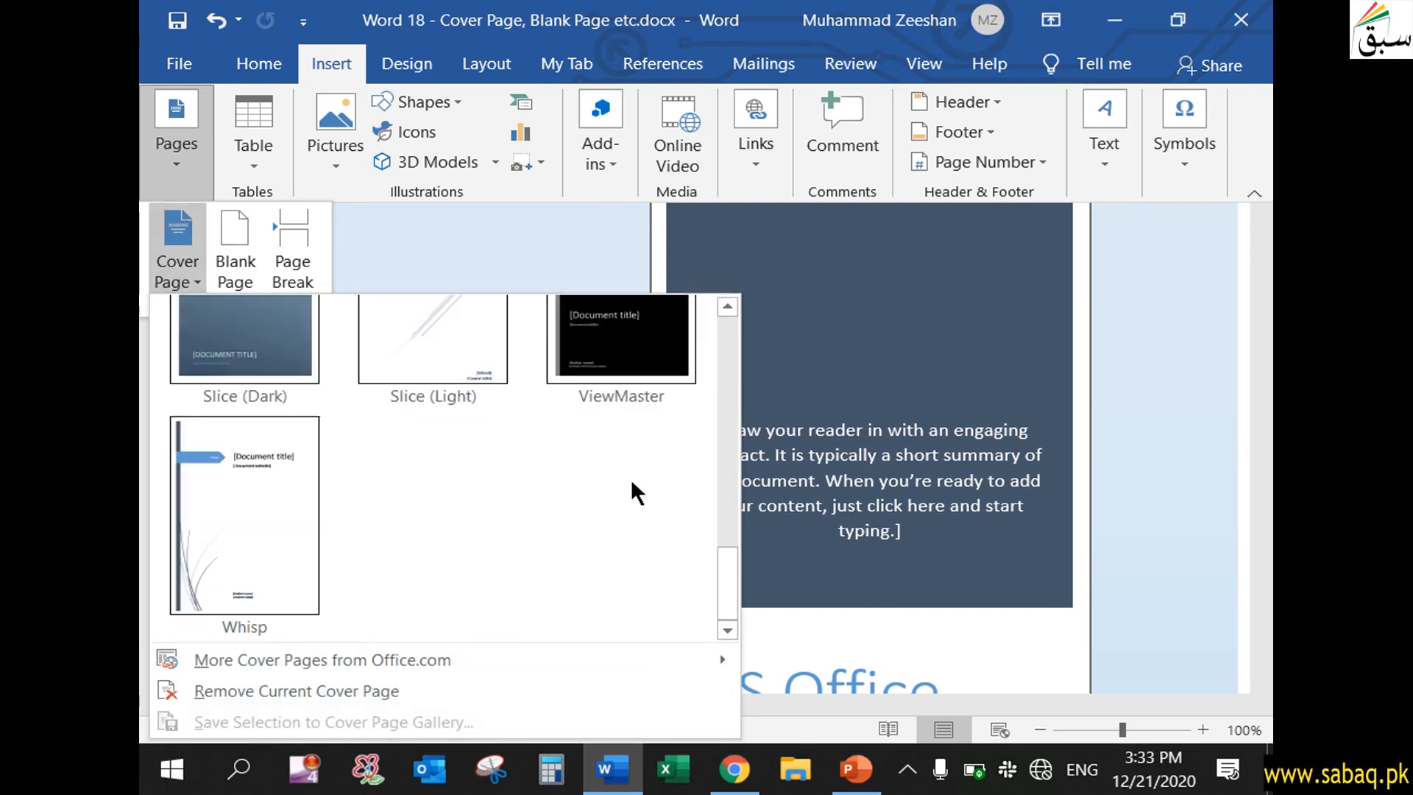
scroll(630, 478, "up", 3)
left_click(642, 325)
scroll(651, 426, "down", 6)
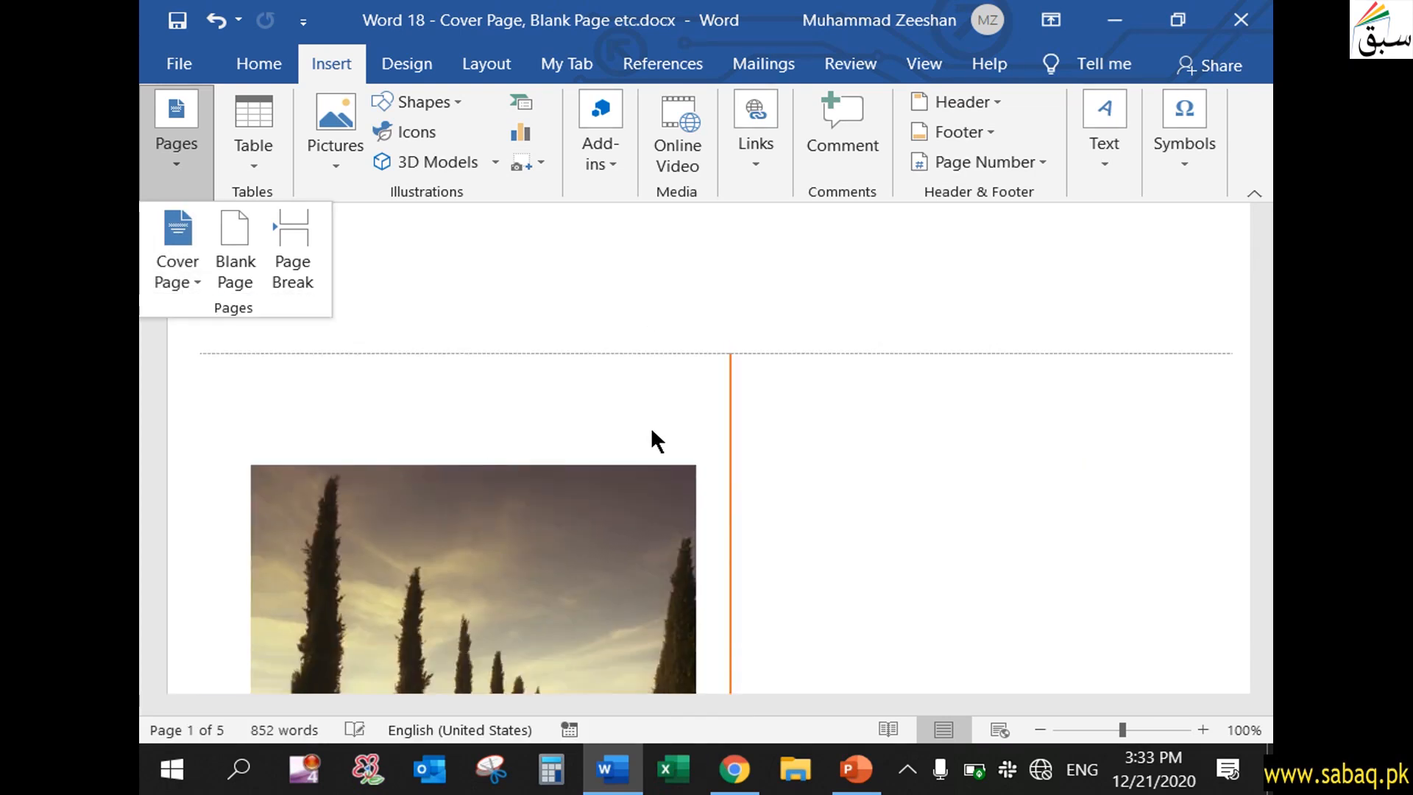
scroll(686, 418, "up", 6)
scroll(694, 416, "down", 5)
scroll(809, 501, "down", 2)
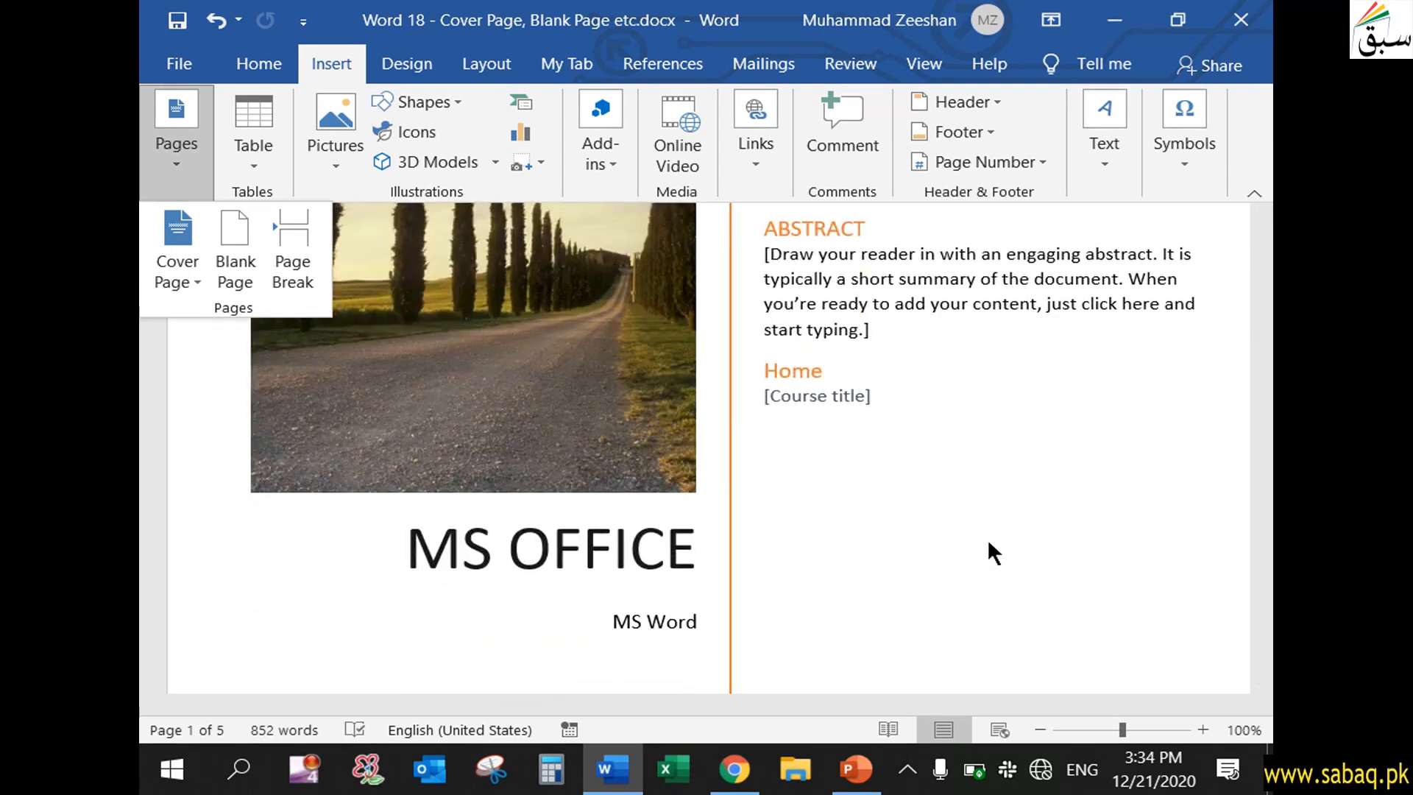
- Replace the cover page title with "MICROSOFT WORD CERTIFICATION"
left_click(971, 538)
scroll(949, 526, "down", 4)
double_click(923, 522)
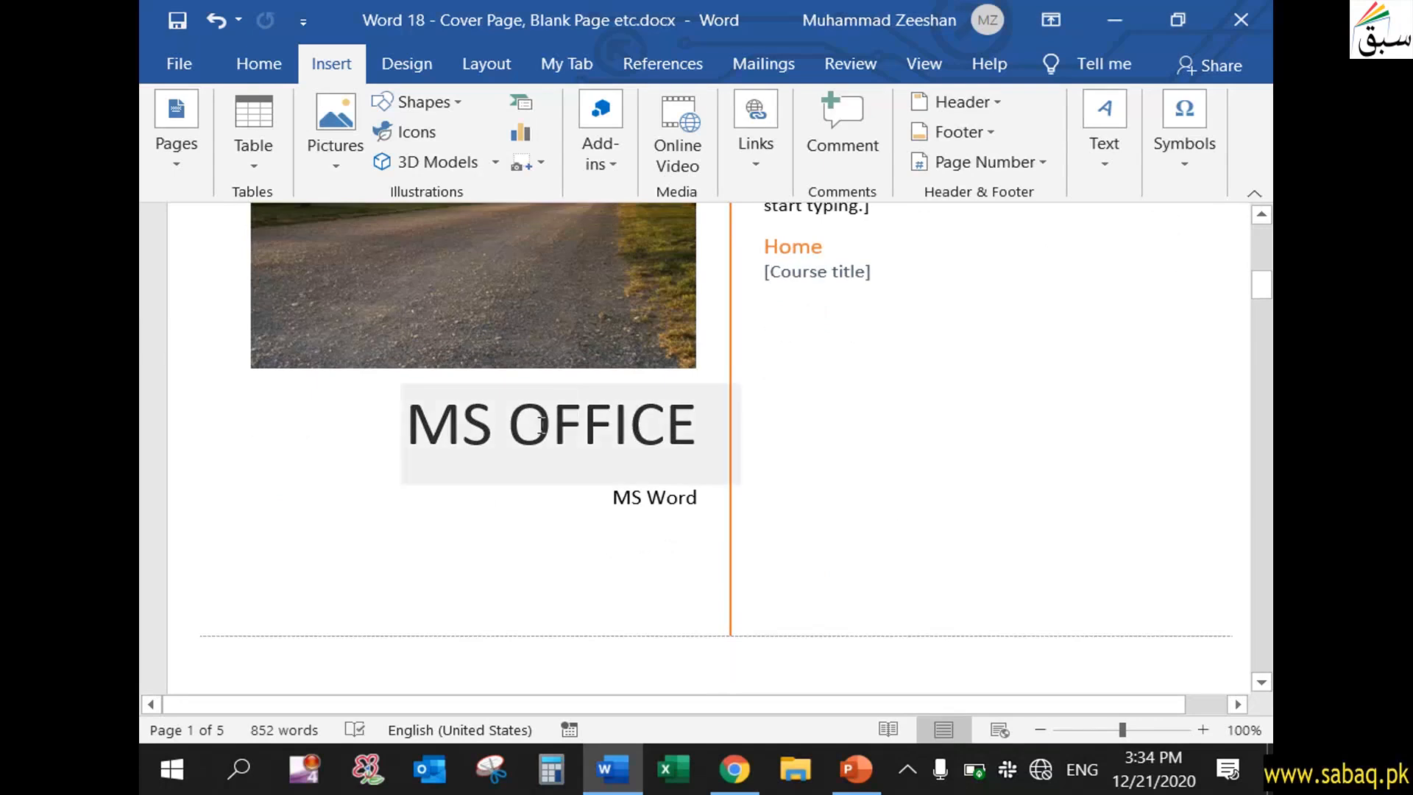
left_click(1021, 530)
scroll(995, 540, "up", 5)
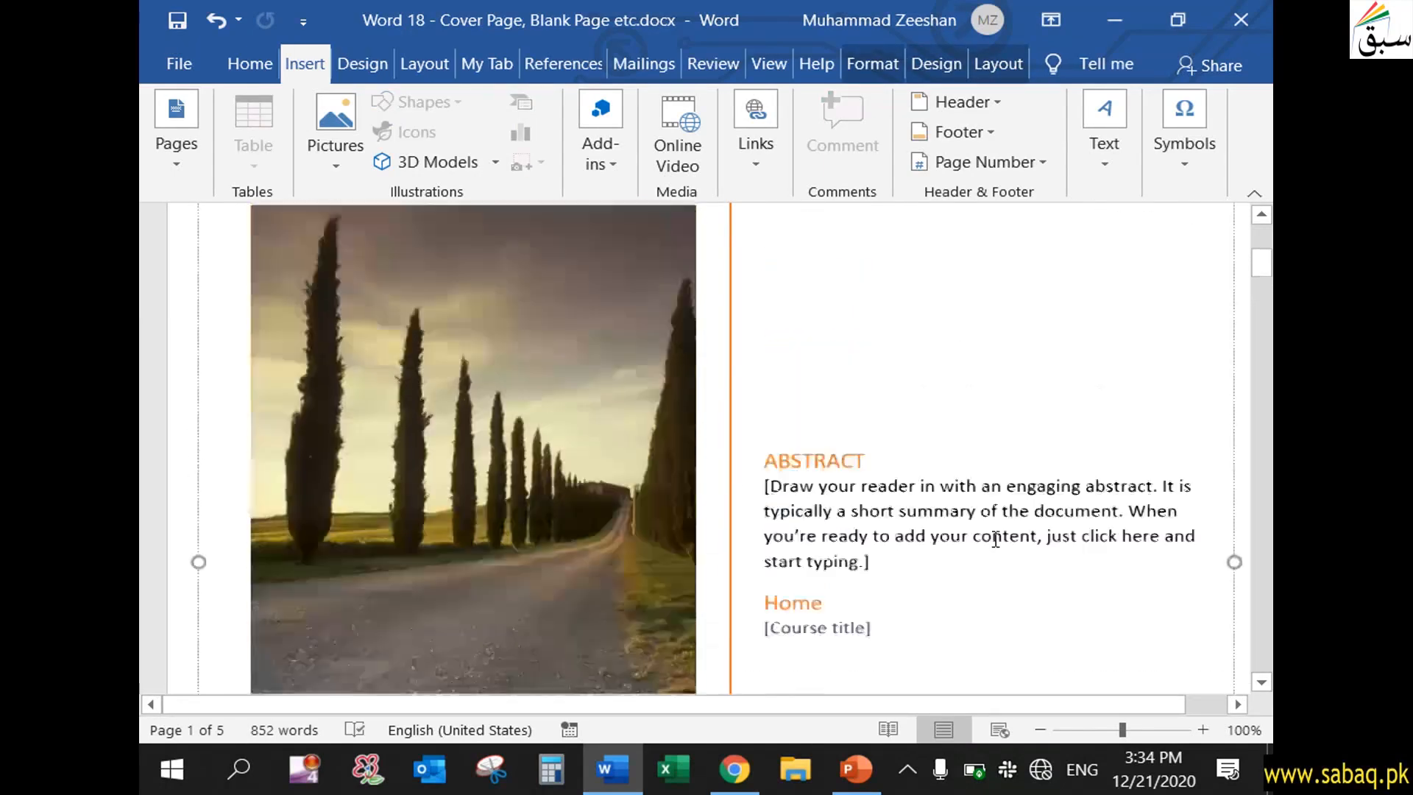
scroll(995, 540, "down", 5)
left_click(710, 482)
left_click_drag(706, 482, 369, 486)
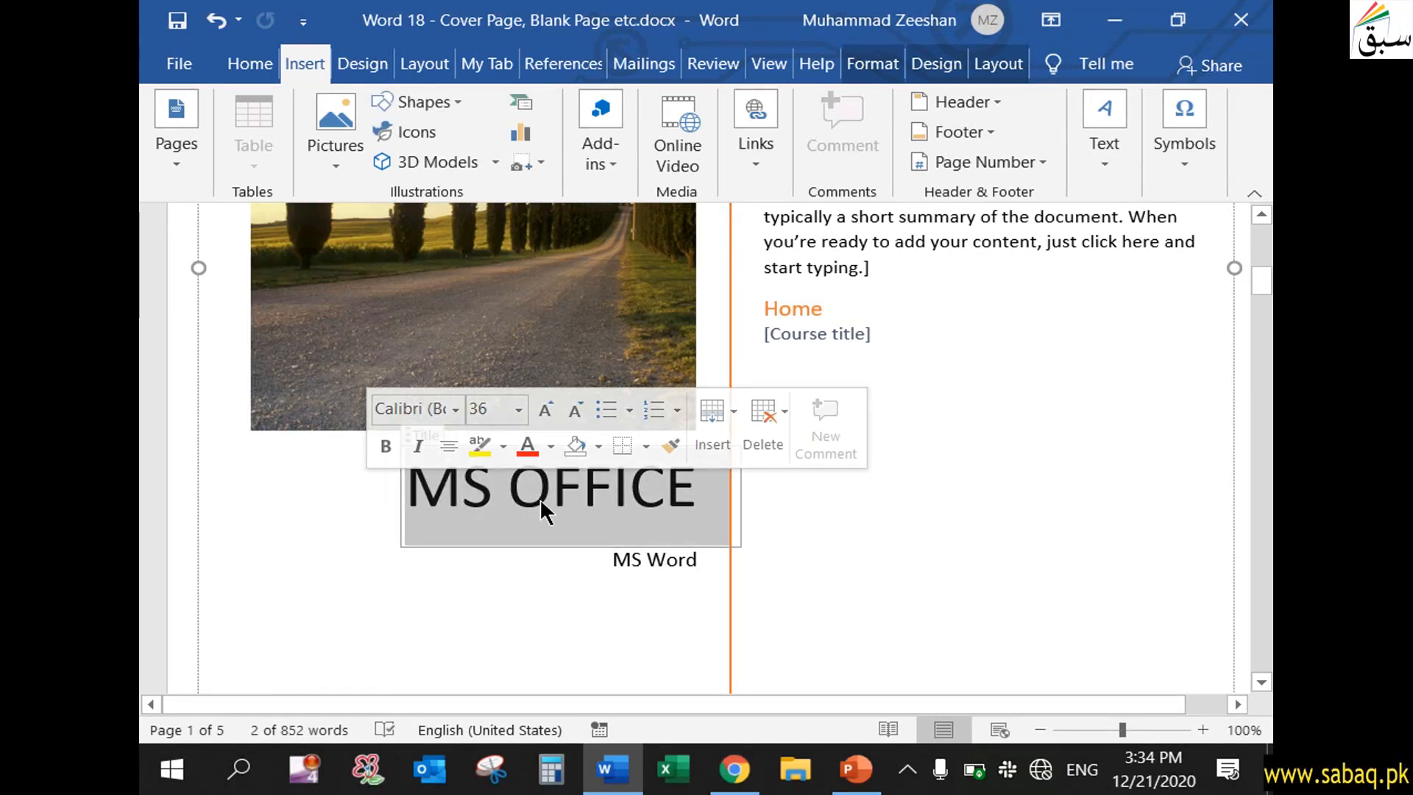
type("M")
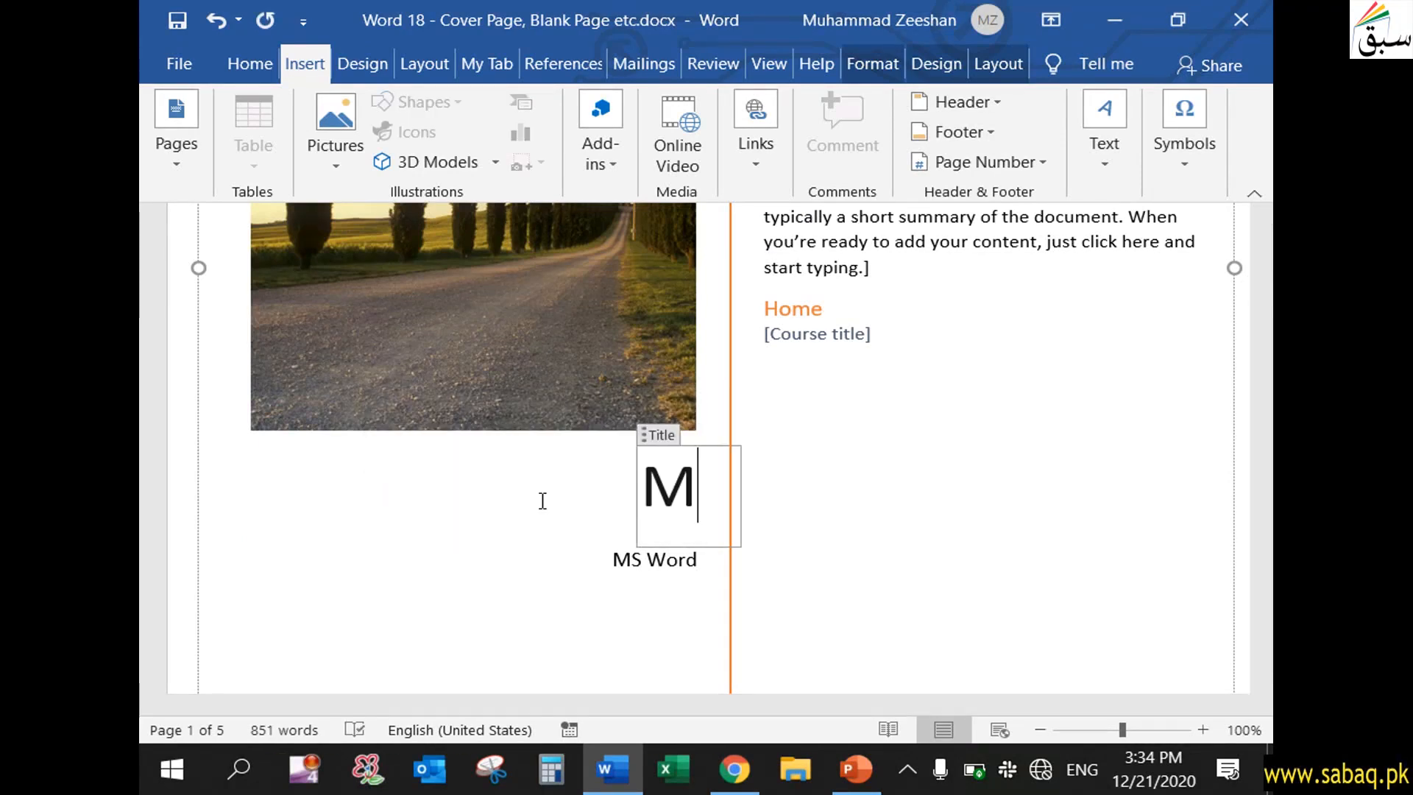
type("ICROSOFT WORD CERTIF")
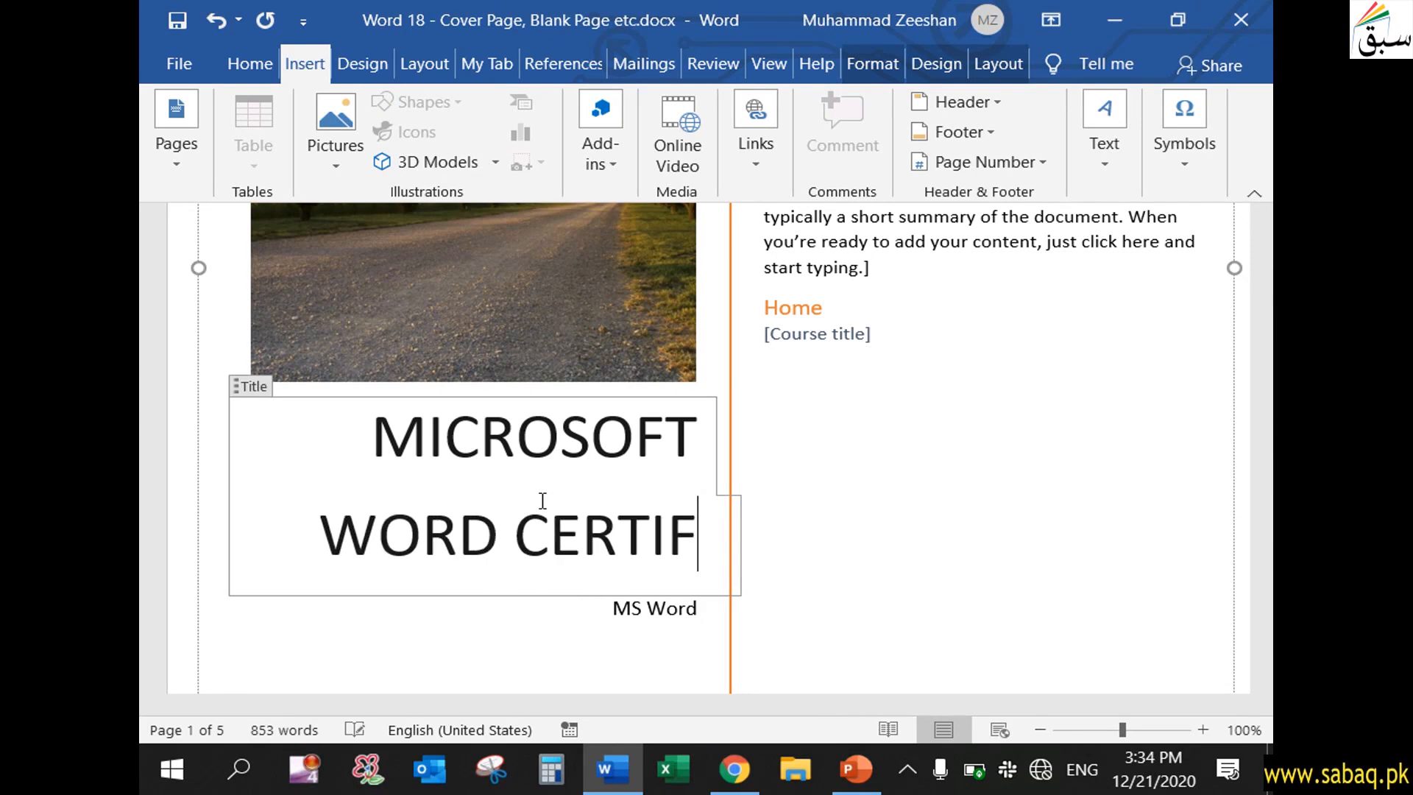
type("ICATION")
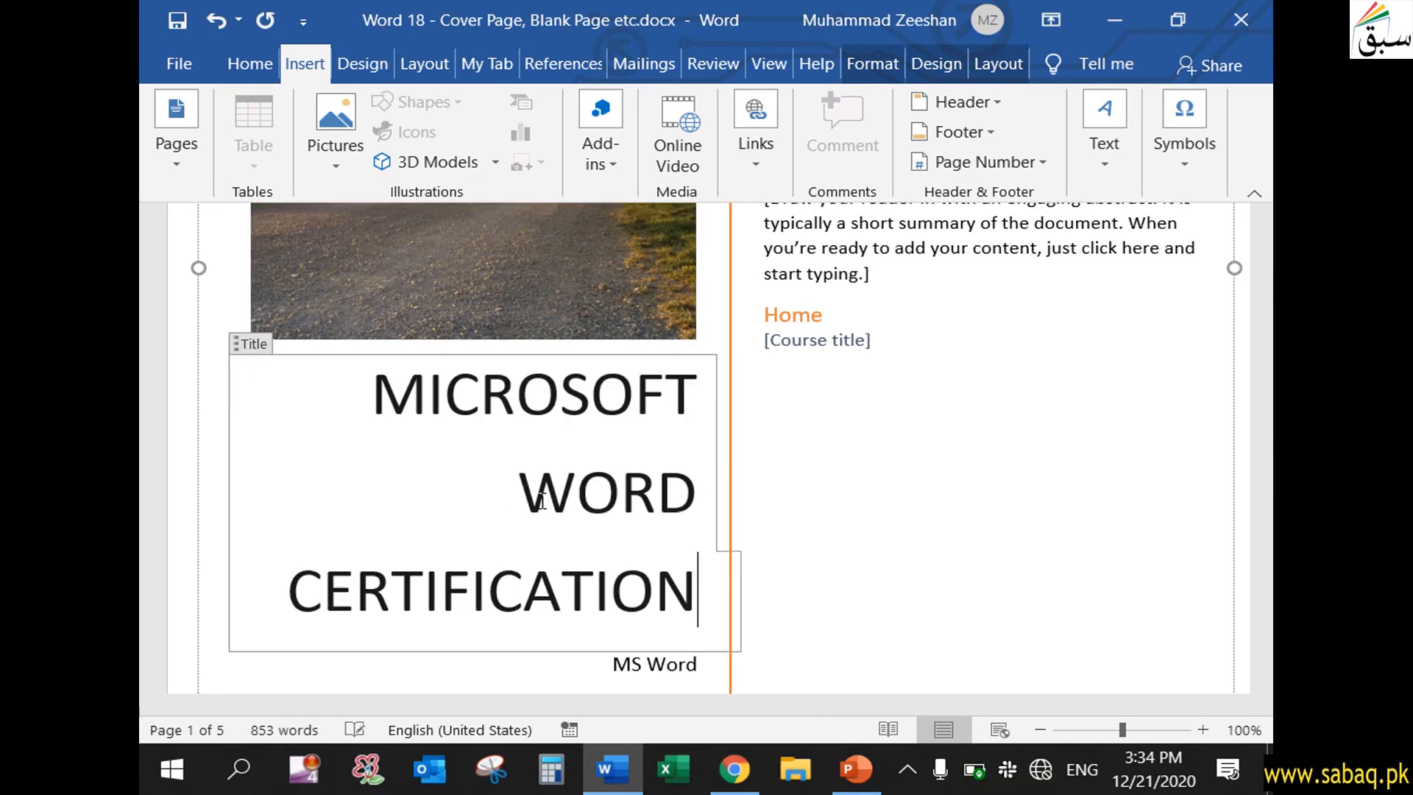
left_click(820, 495)
- Replace the abstract placeholder on the cover page with "MOS Certification complete course 2020"
scroll(957, 552, "up", 3)
left_click(896, 440)
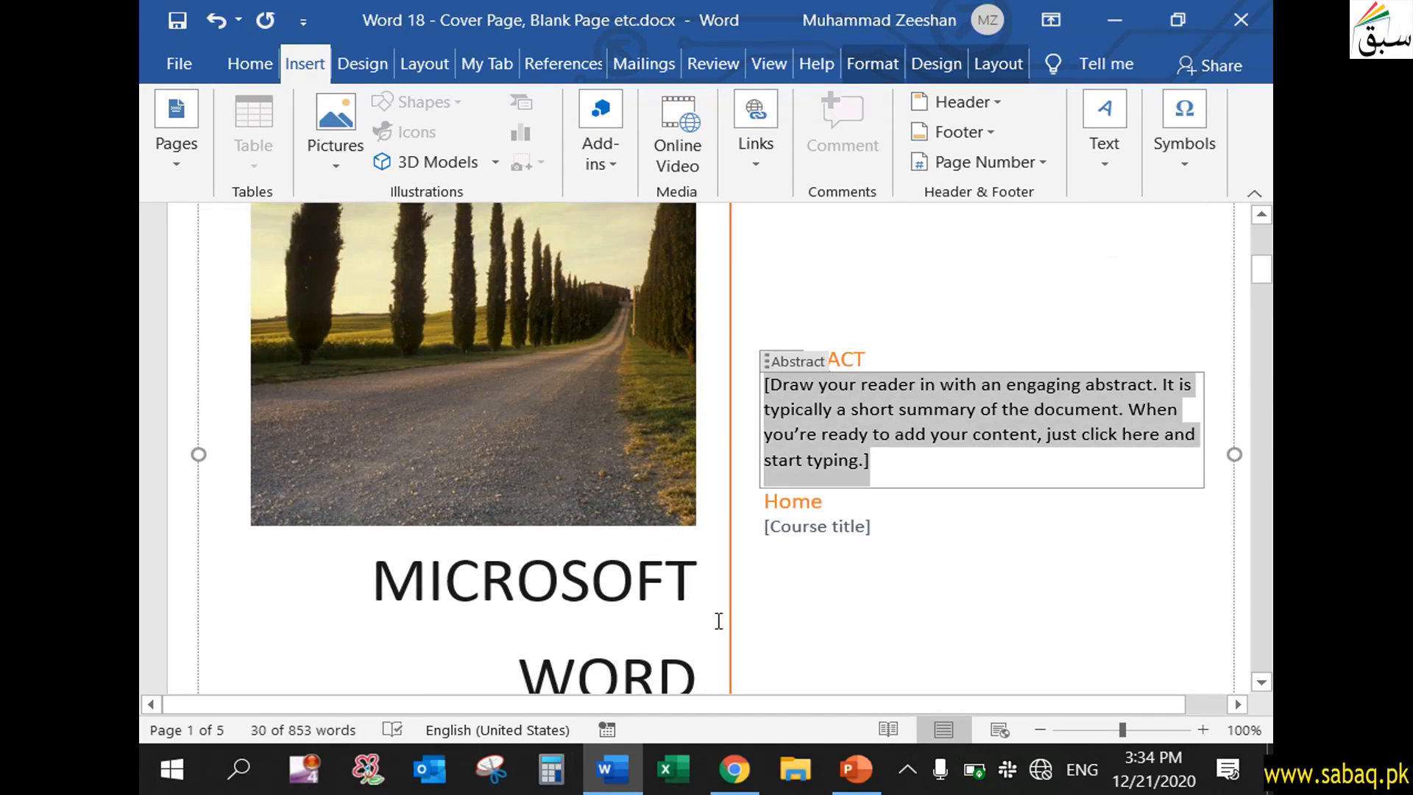
scroll(597, 533, "down", 2)
scroll(627, 615, "down", 2)
scroll(681, 587, "up", 5)
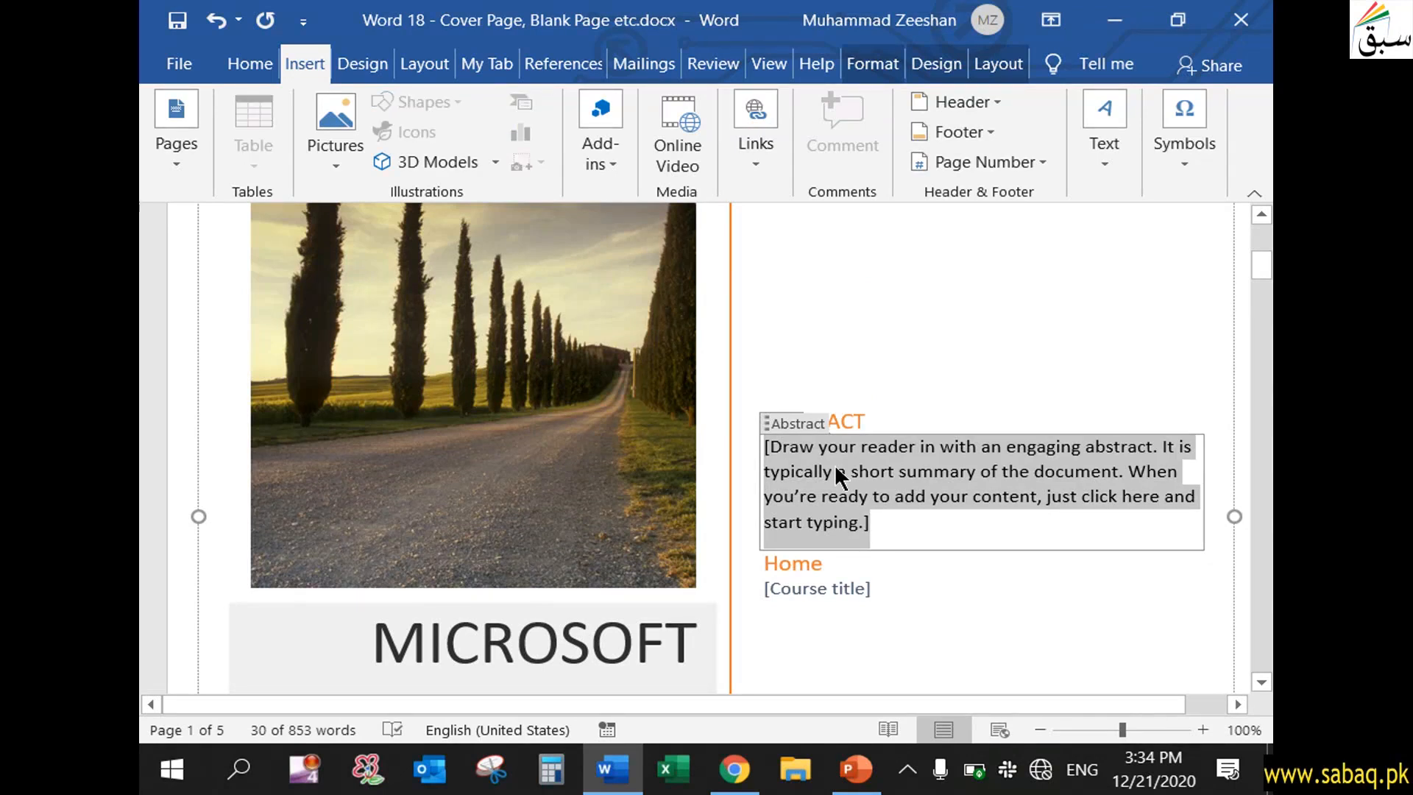
type("c")
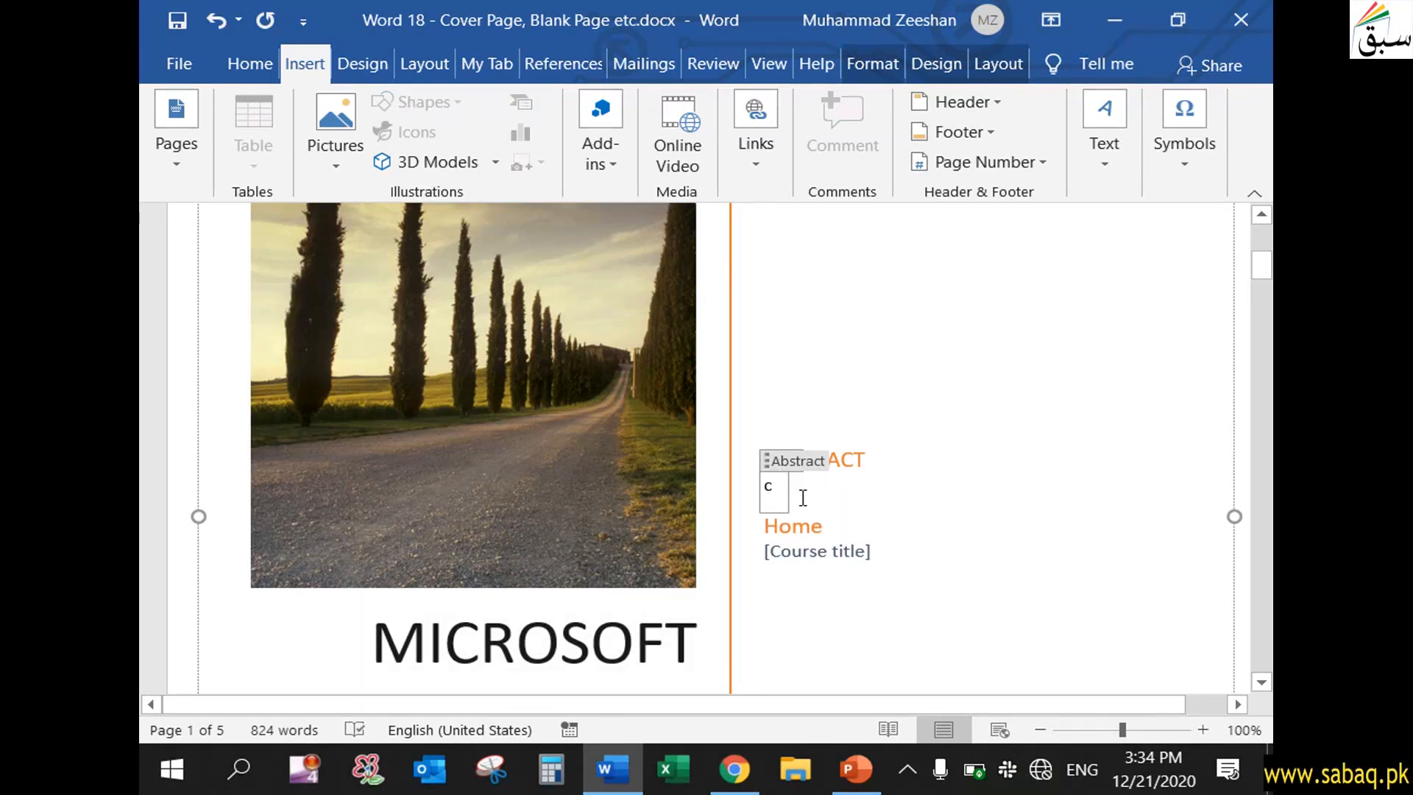
key("BackSpace")
type("MOS Cer")
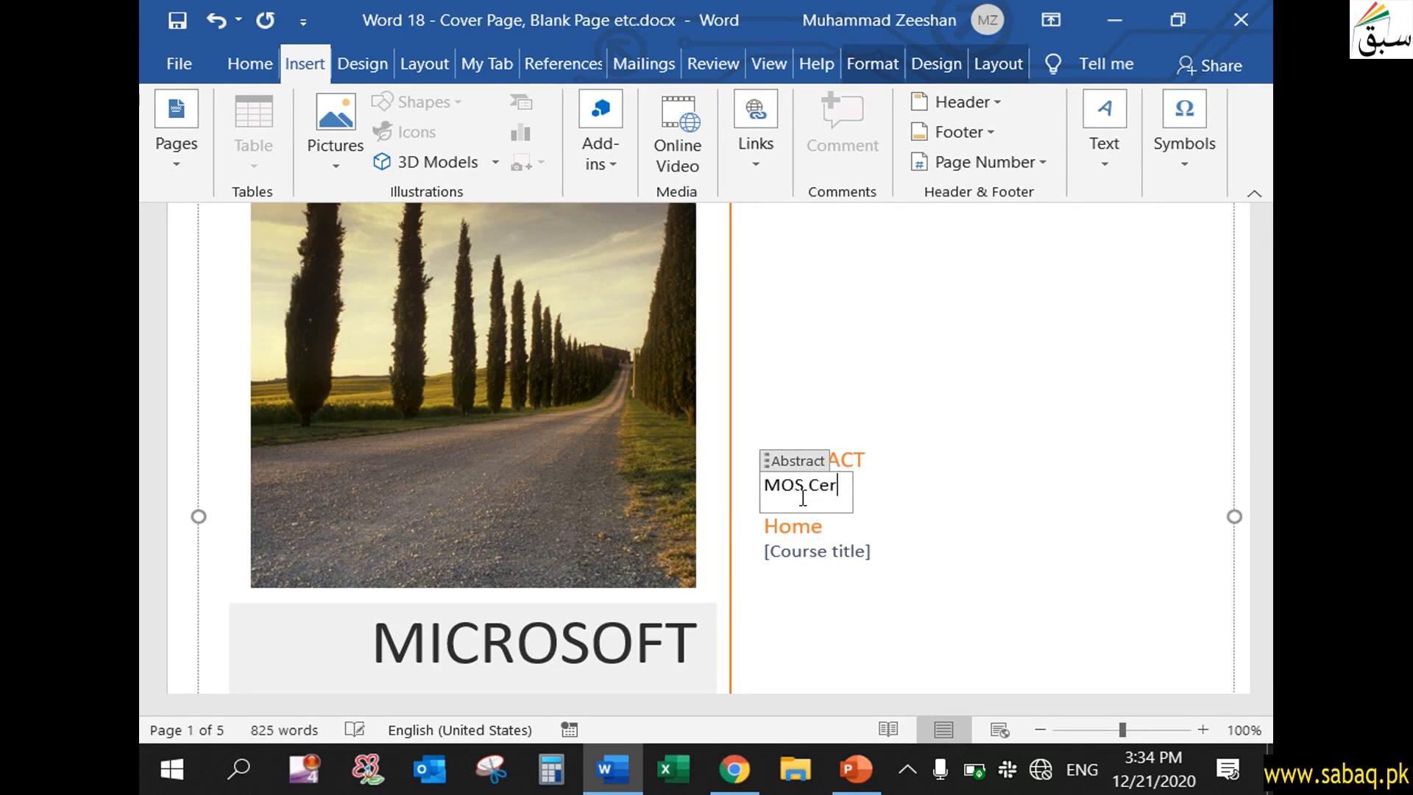
type("tificatio")
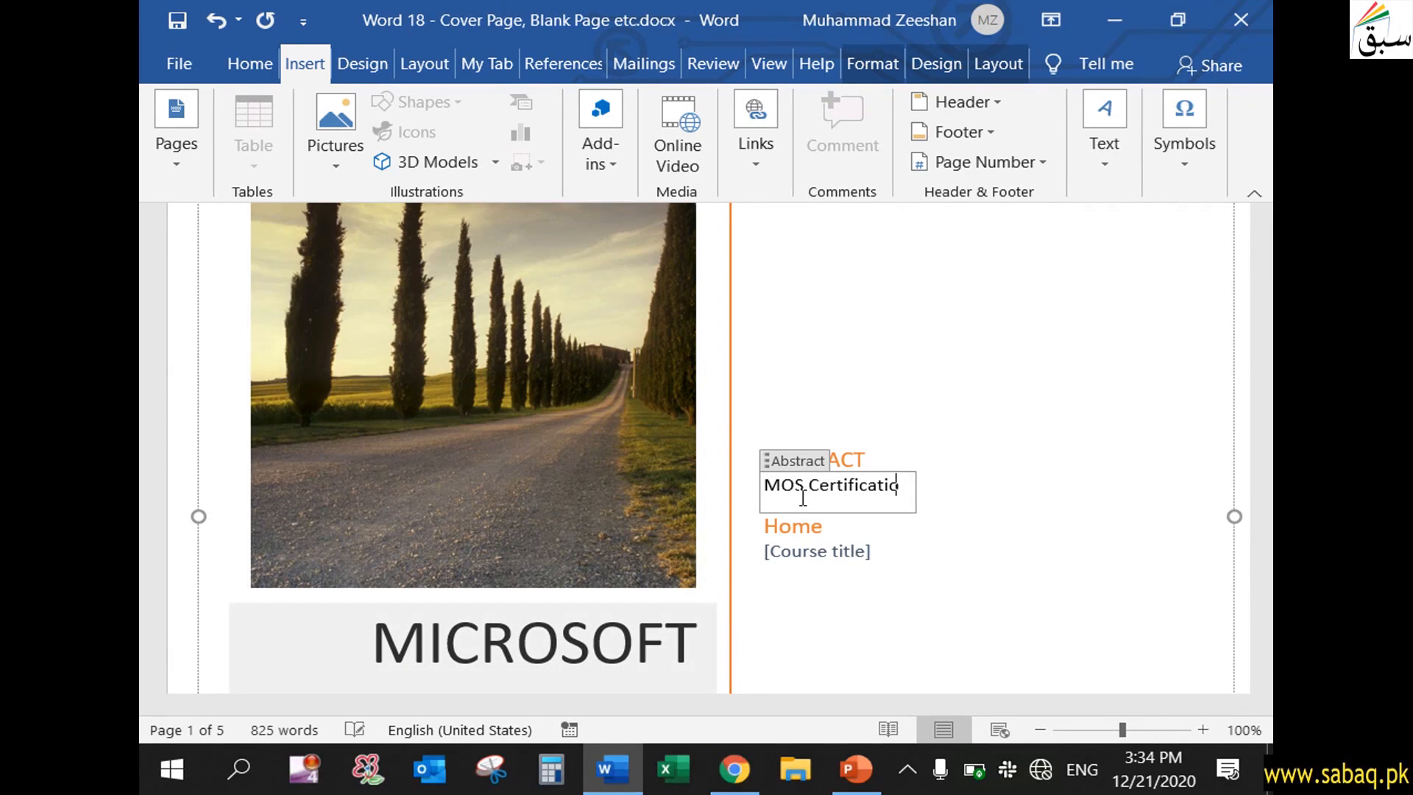
type("n complet")
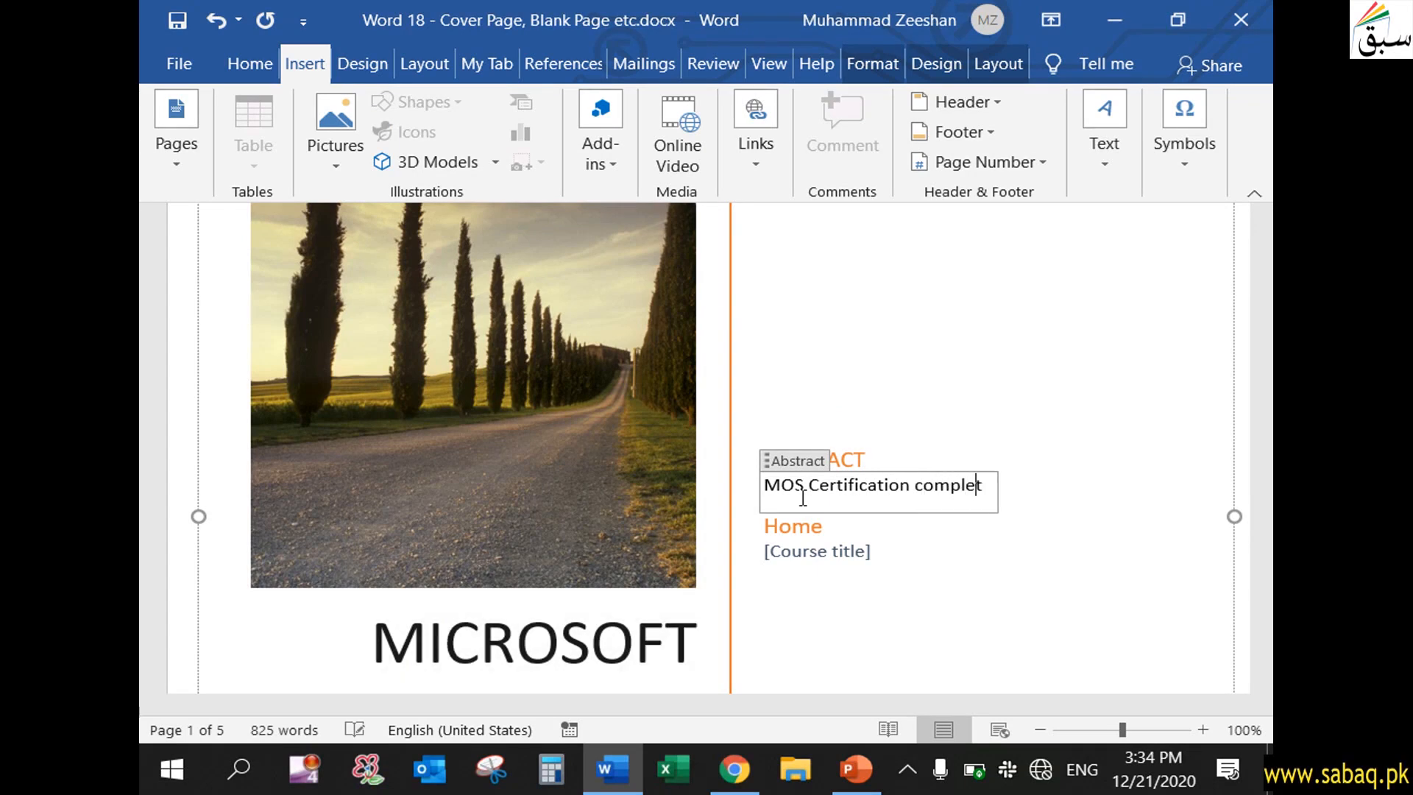
type("e course 2020")
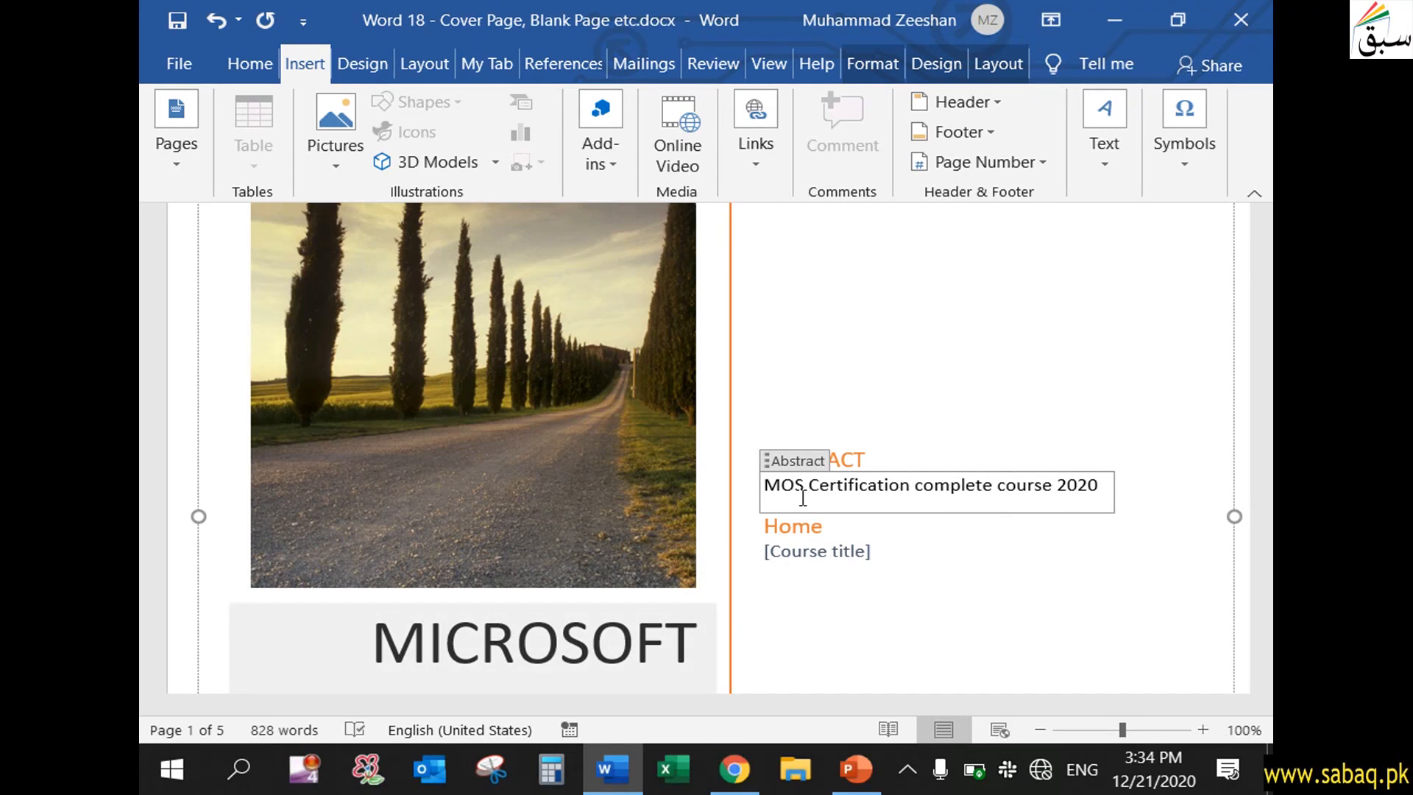
- Fill in the course title placeholder below the abstract with "MOS: MS Word CORE Certification"
left_click(817, 551)
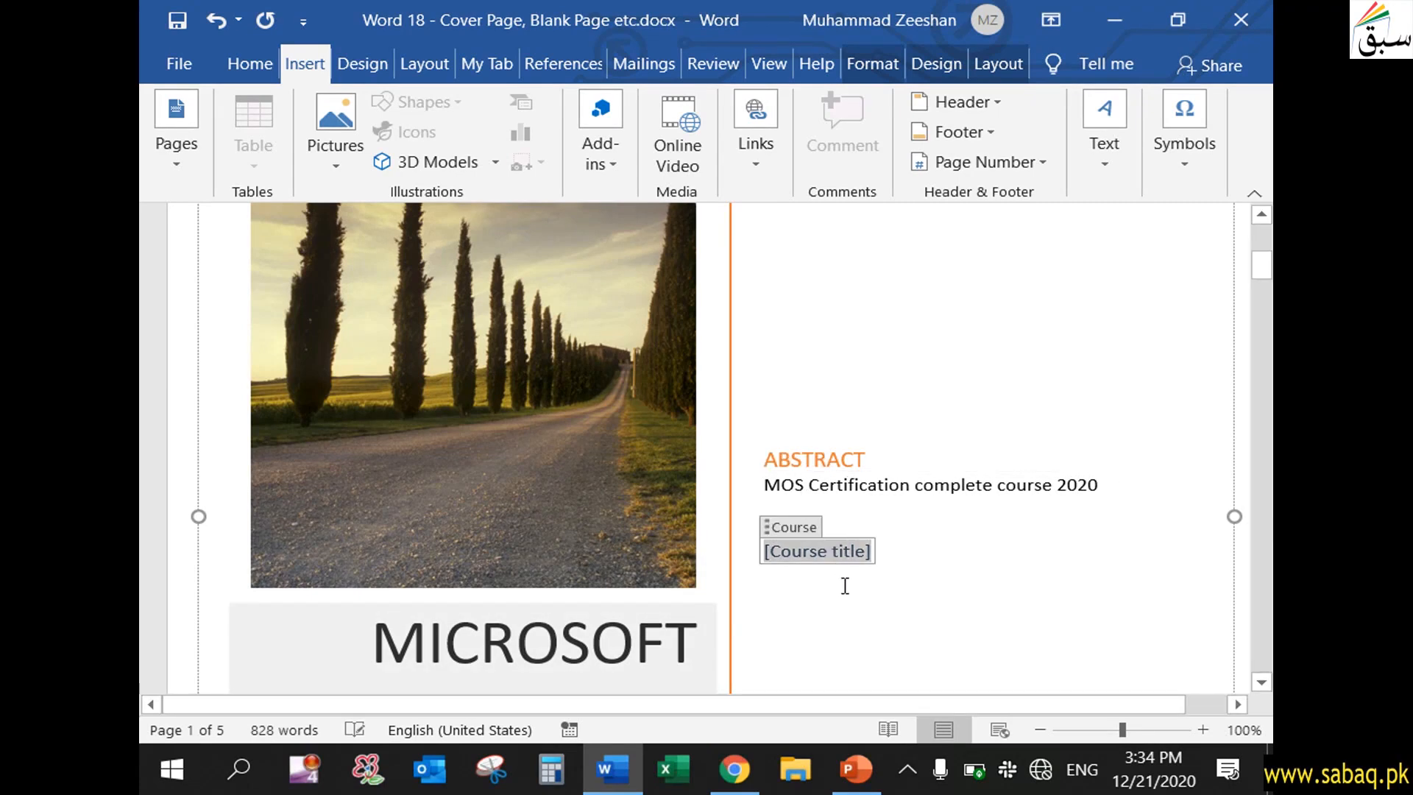
type("MOS:")
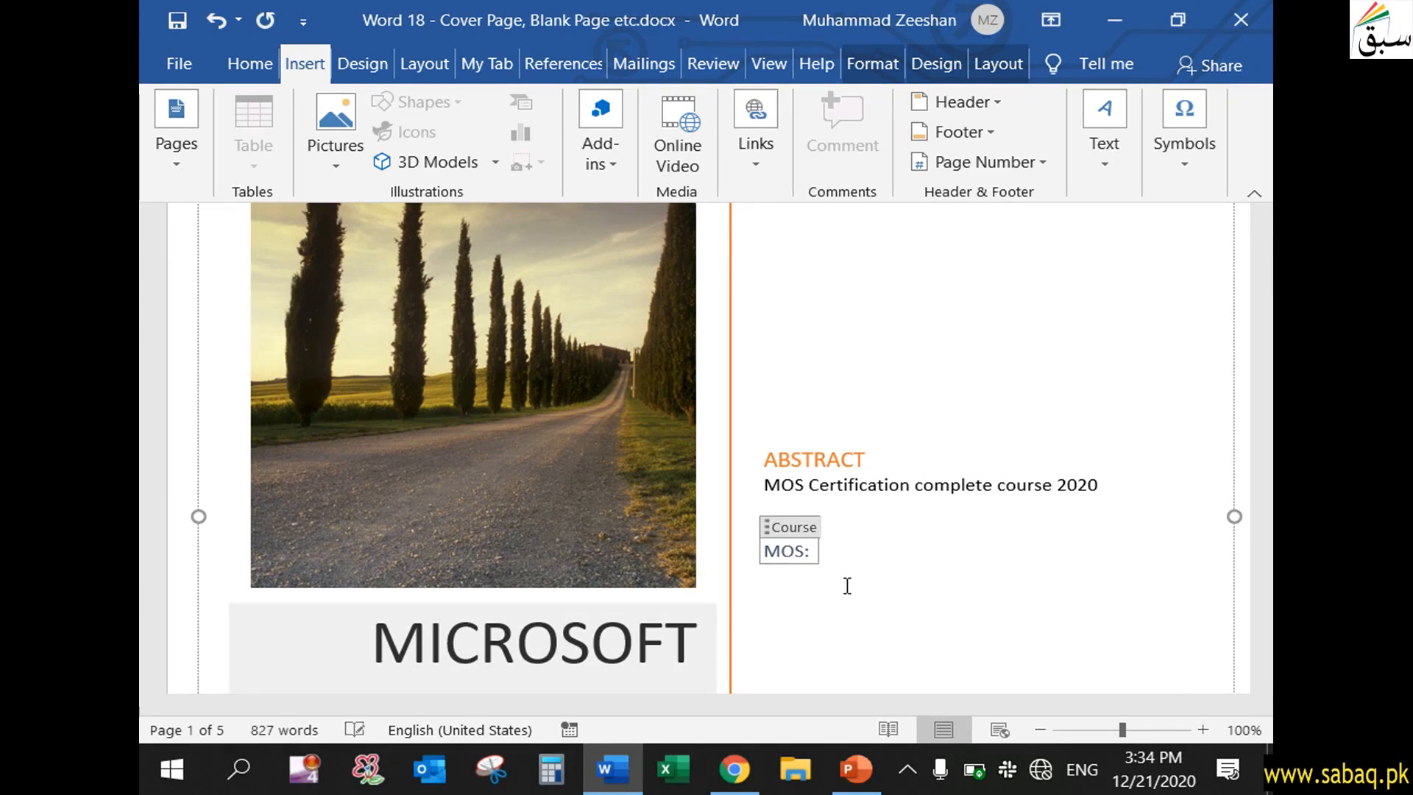
type("MS Word CORE C")
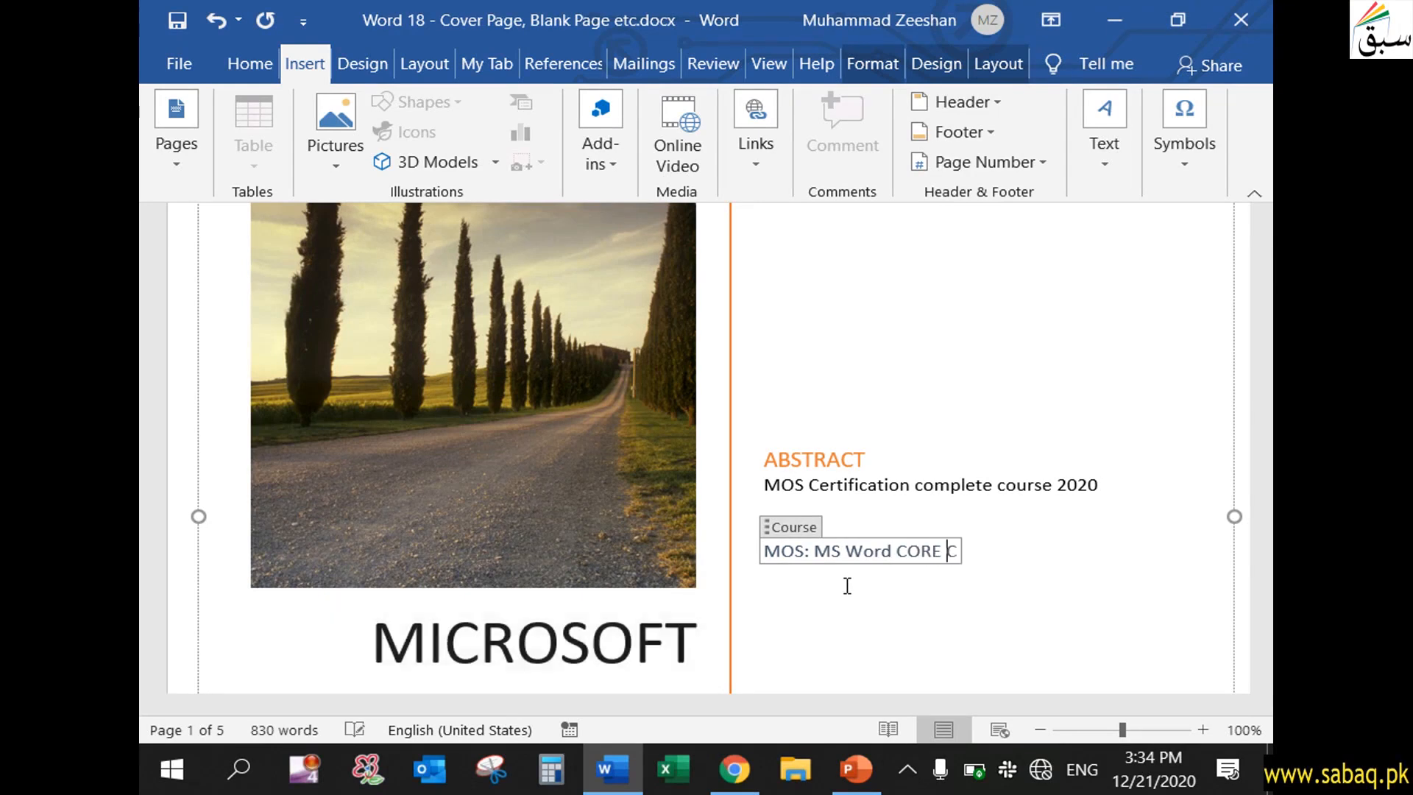
type("ertification")
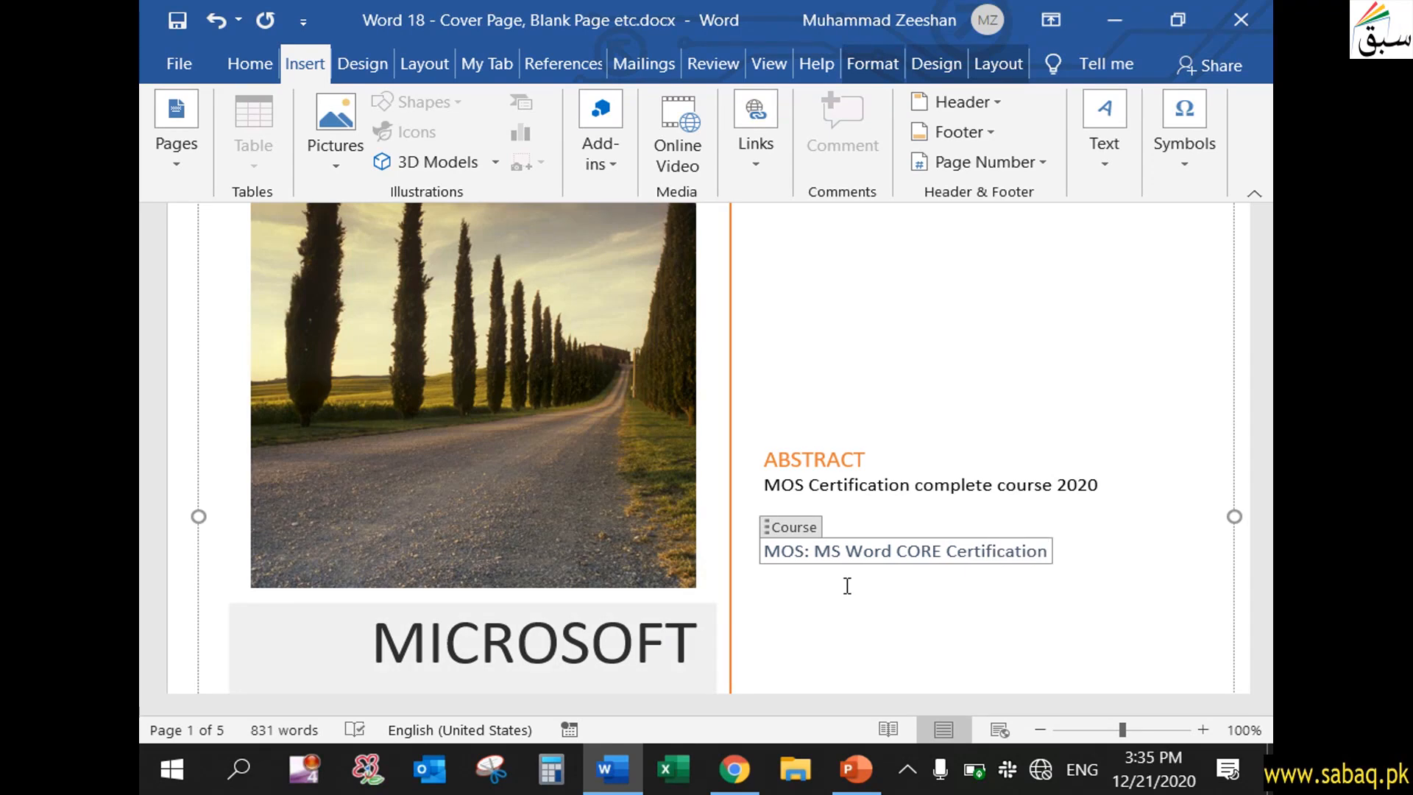
scroll(952, 558, "up", 3)
scroll(958, 560, "down", 4)
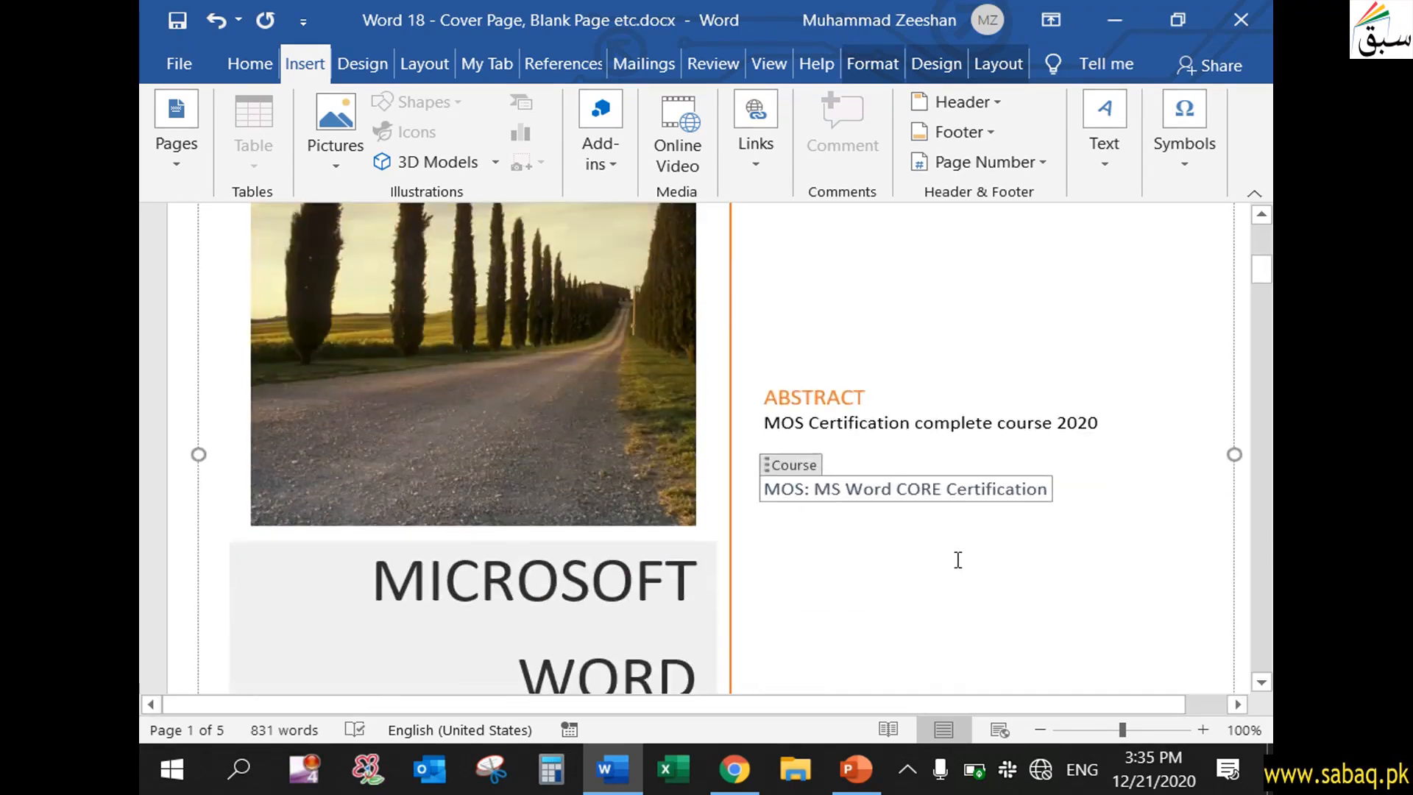
- Look over the customised cover page from top to bottom and save the document
scroll(957, 561, "down", 6)
key("ctrl+Home")
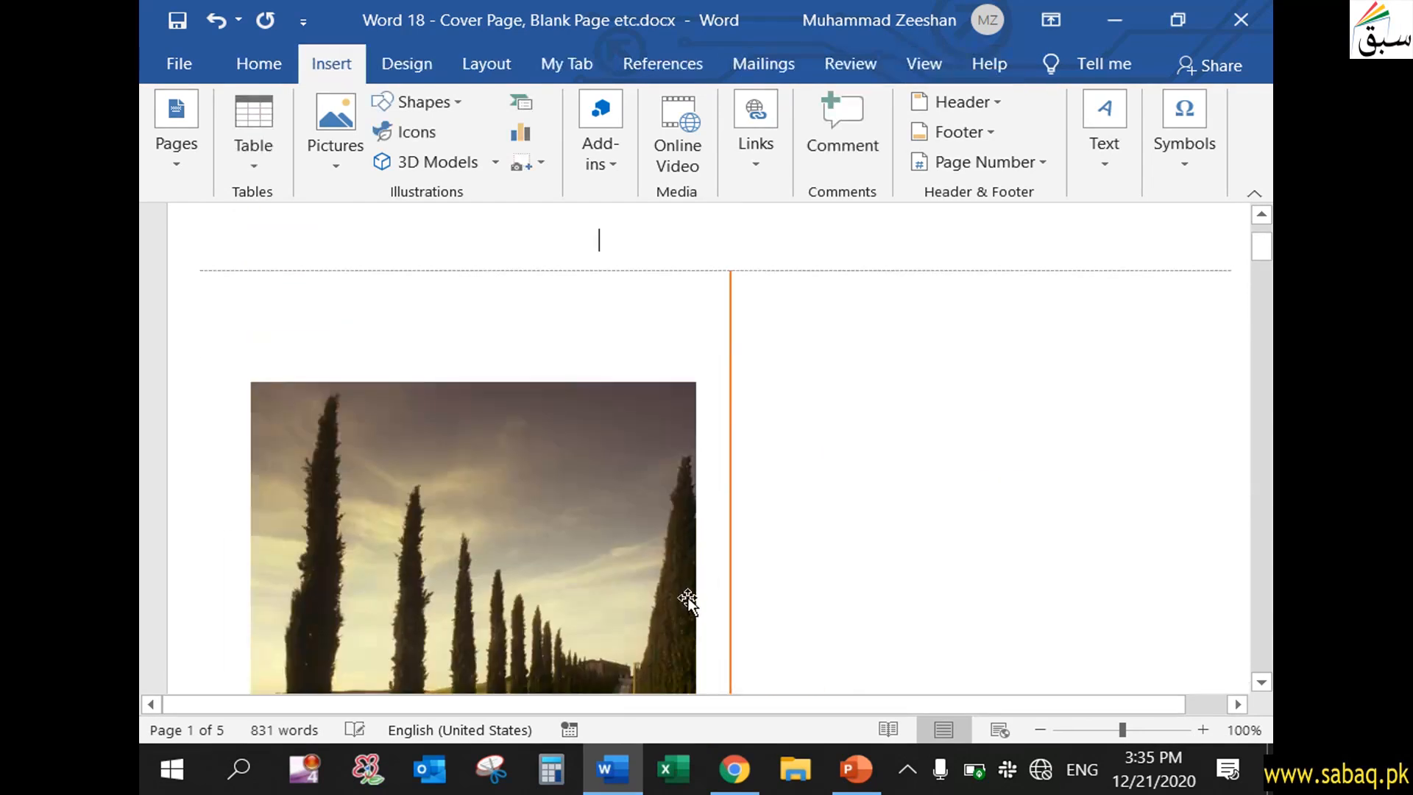
scroll(689, 599, "down", 9)
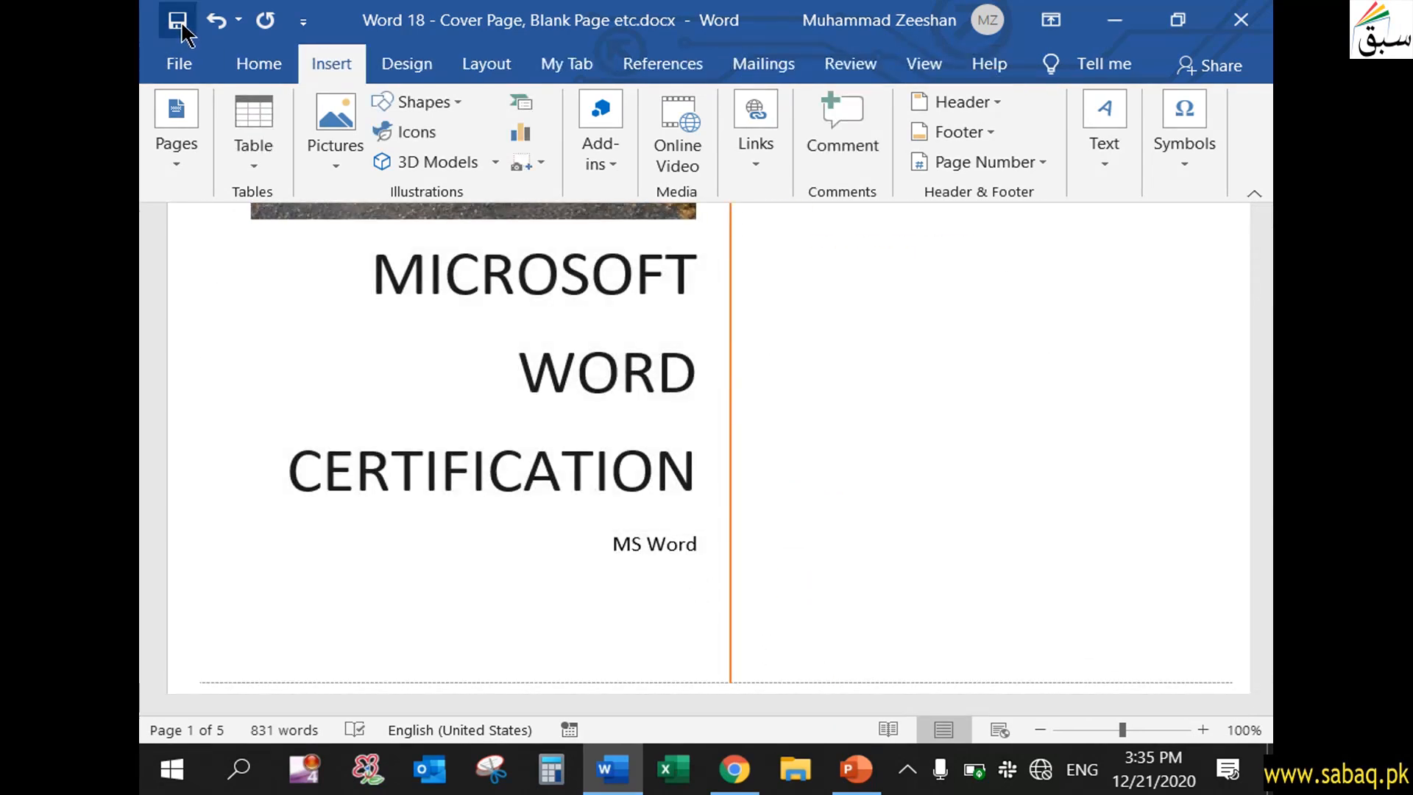
left_click(177, 21)
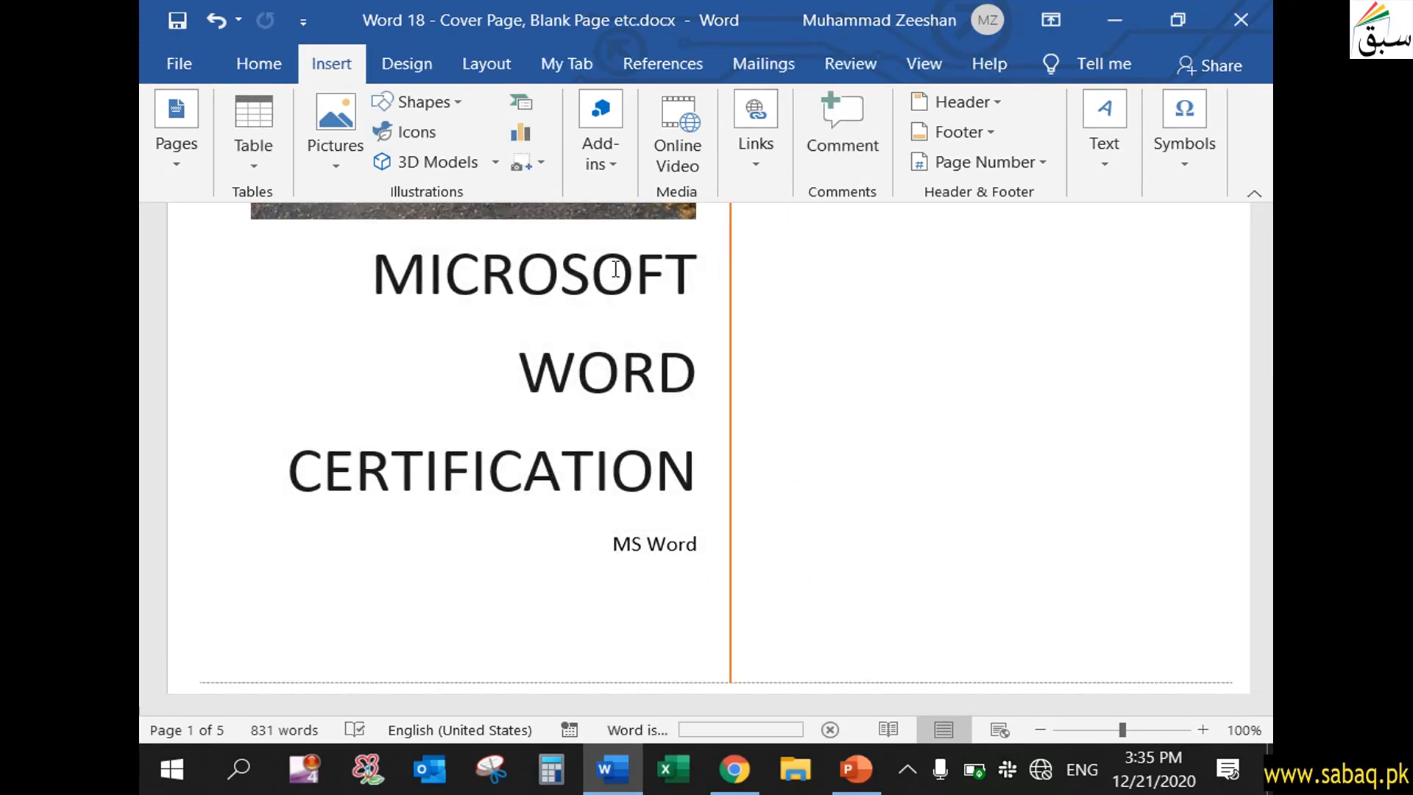
scroll(849, 280, "up", 9)
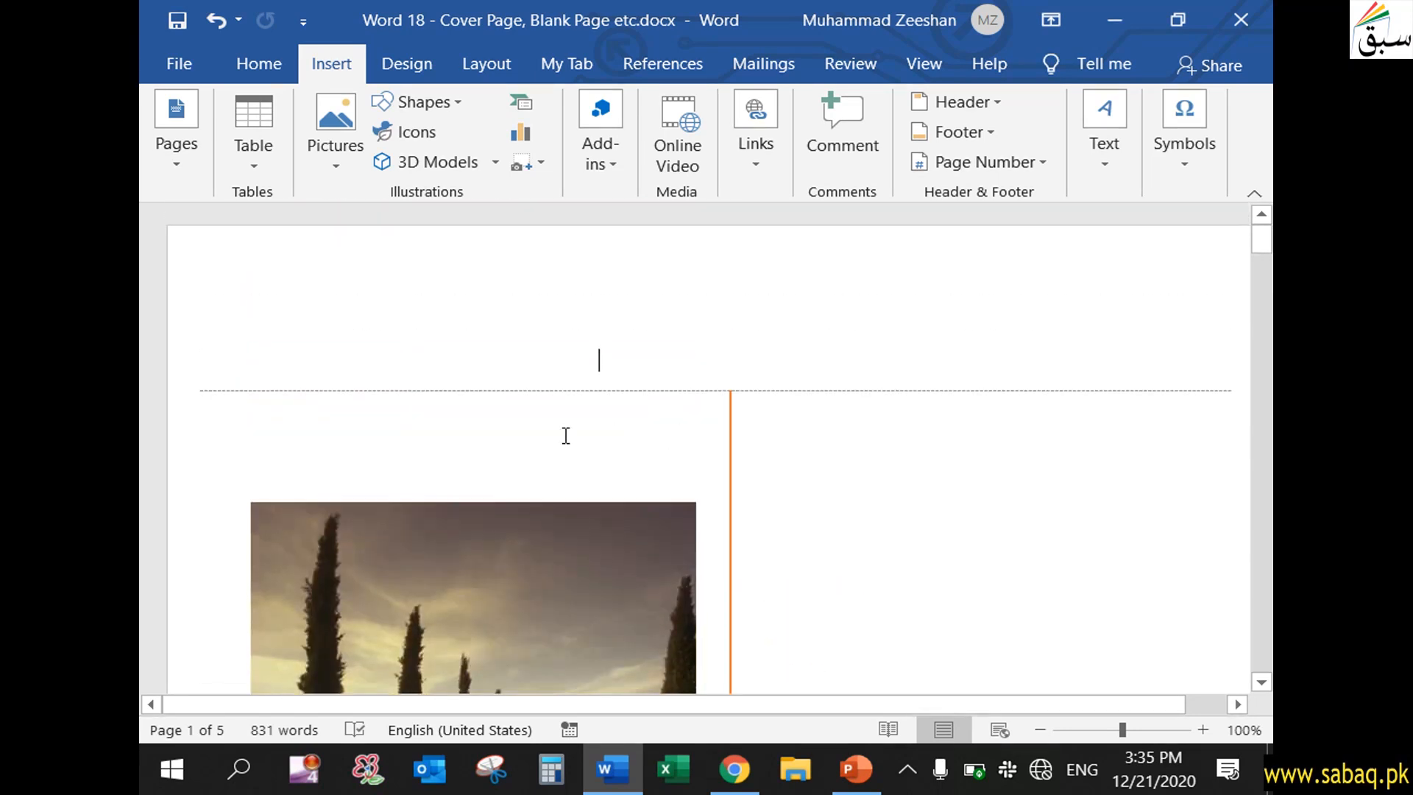
left_click(194, 161)
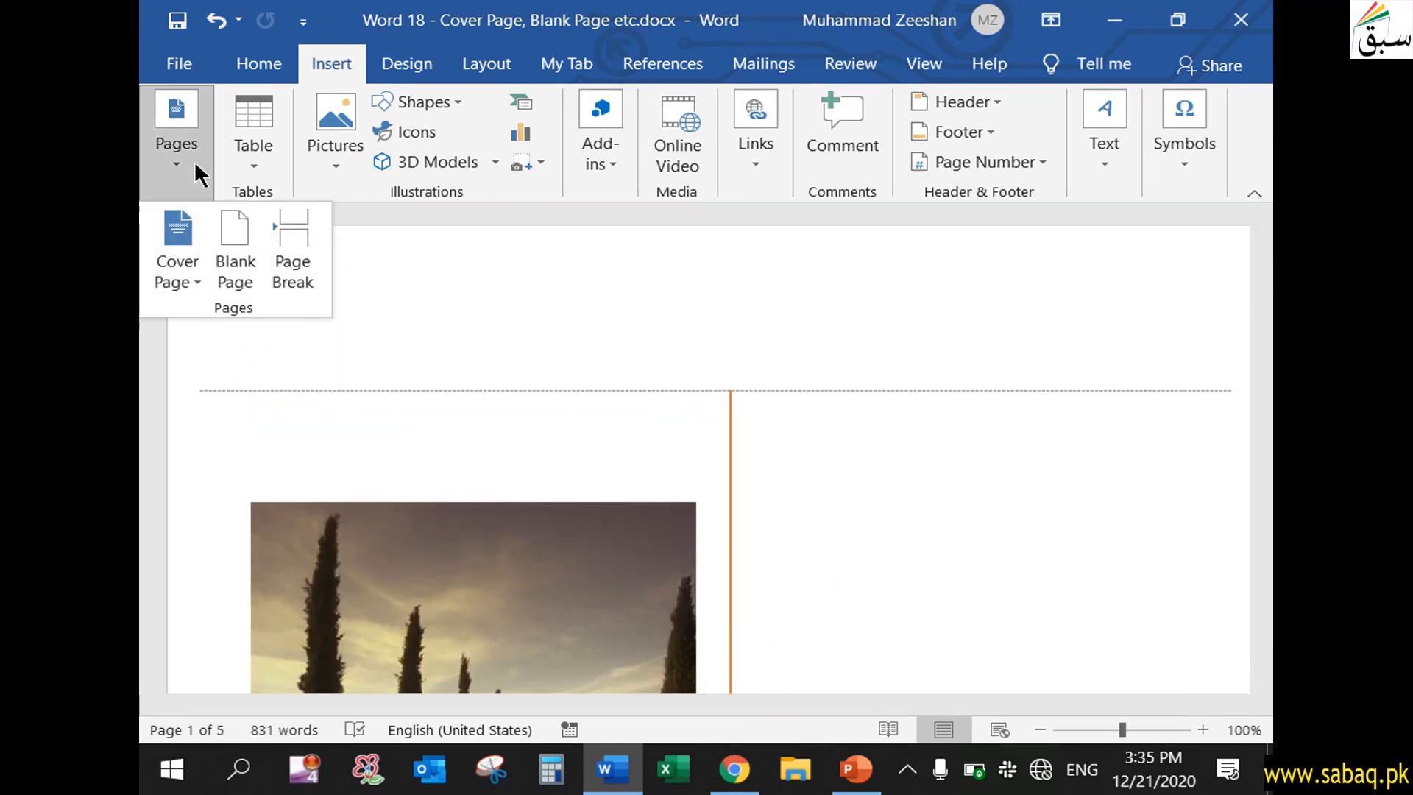
left_click(188, 282)
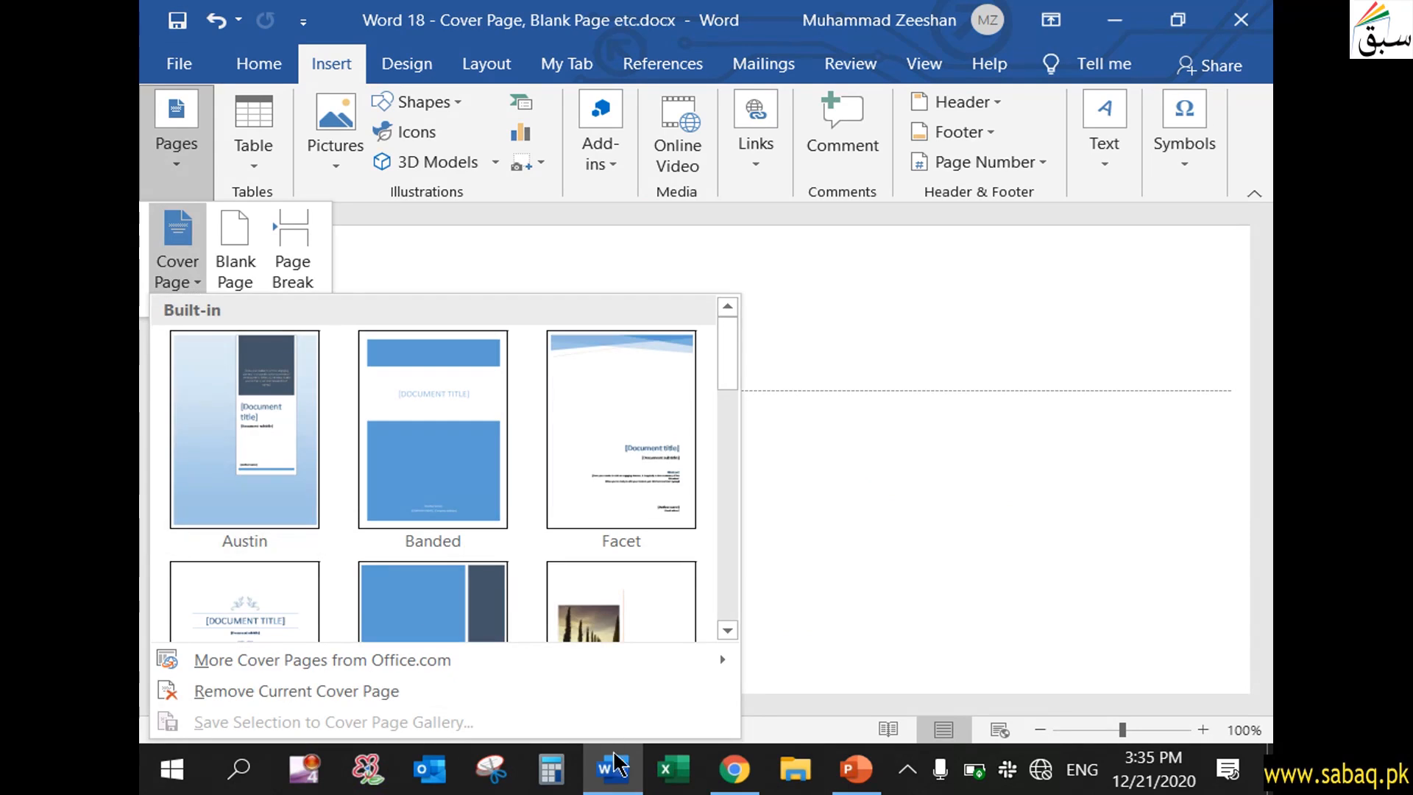
left_click(841, 541)
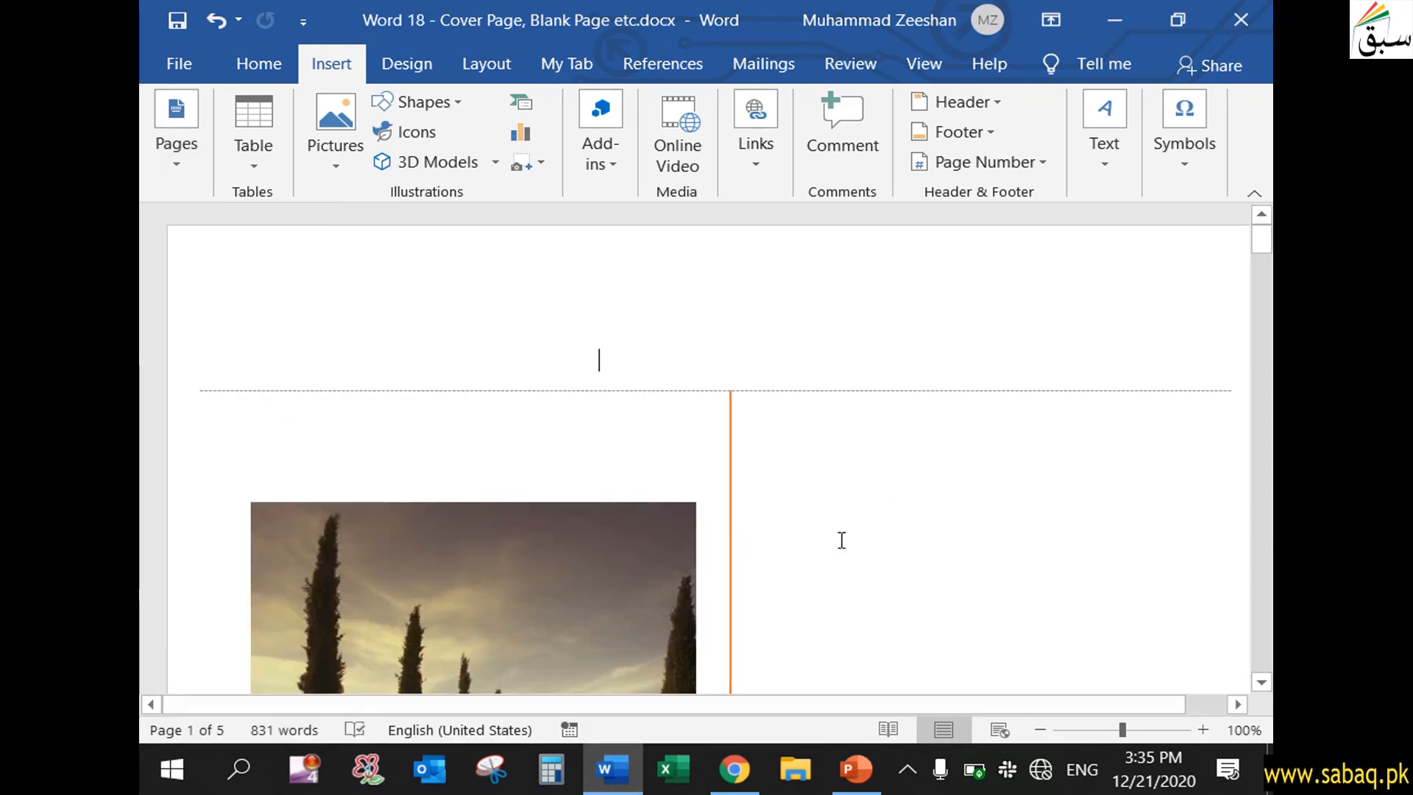
- Select the entire cover page content and start saving the selection to the Cover Page Gallery
left_click_drag(466, 416, 719, 577)
left_click(305, 246)
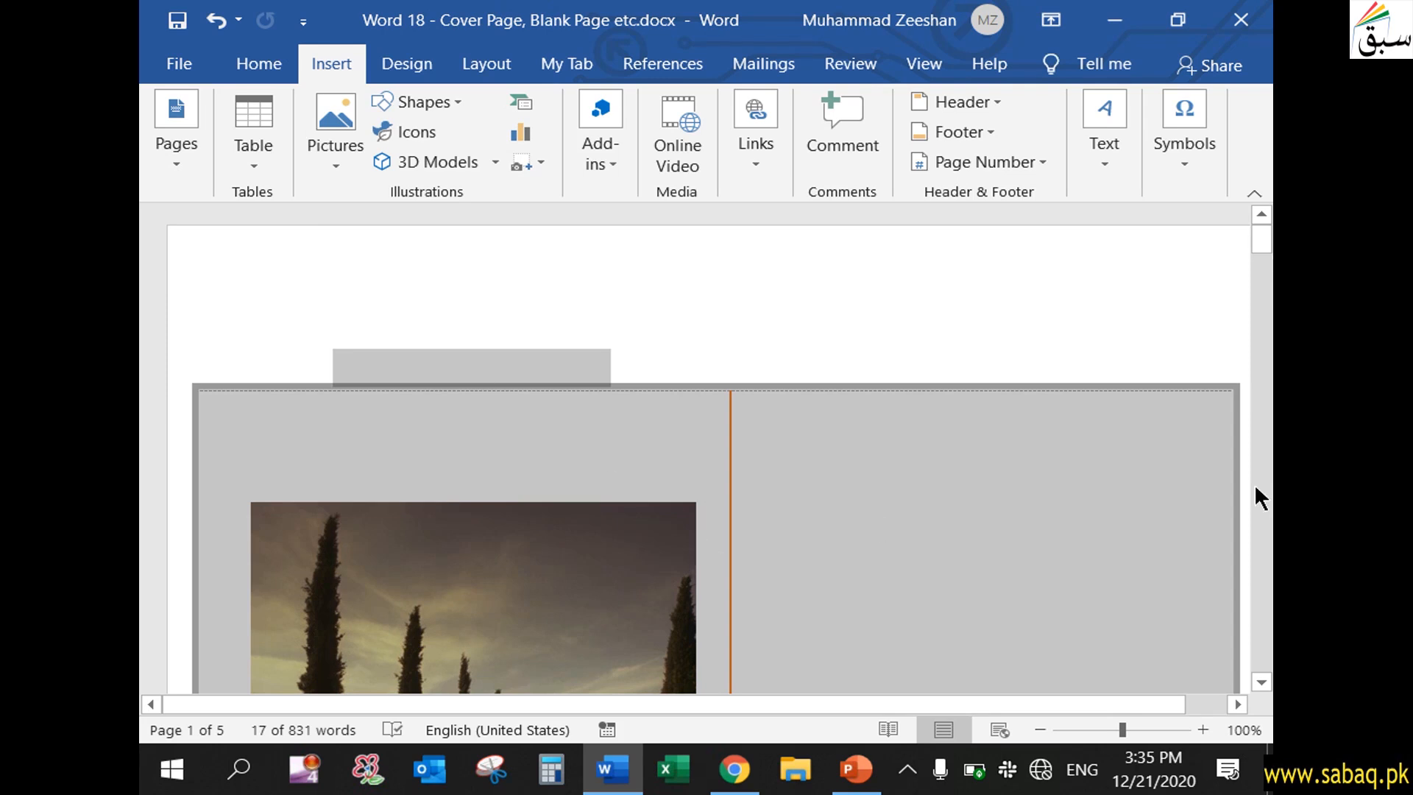
left_click(1261, 682)
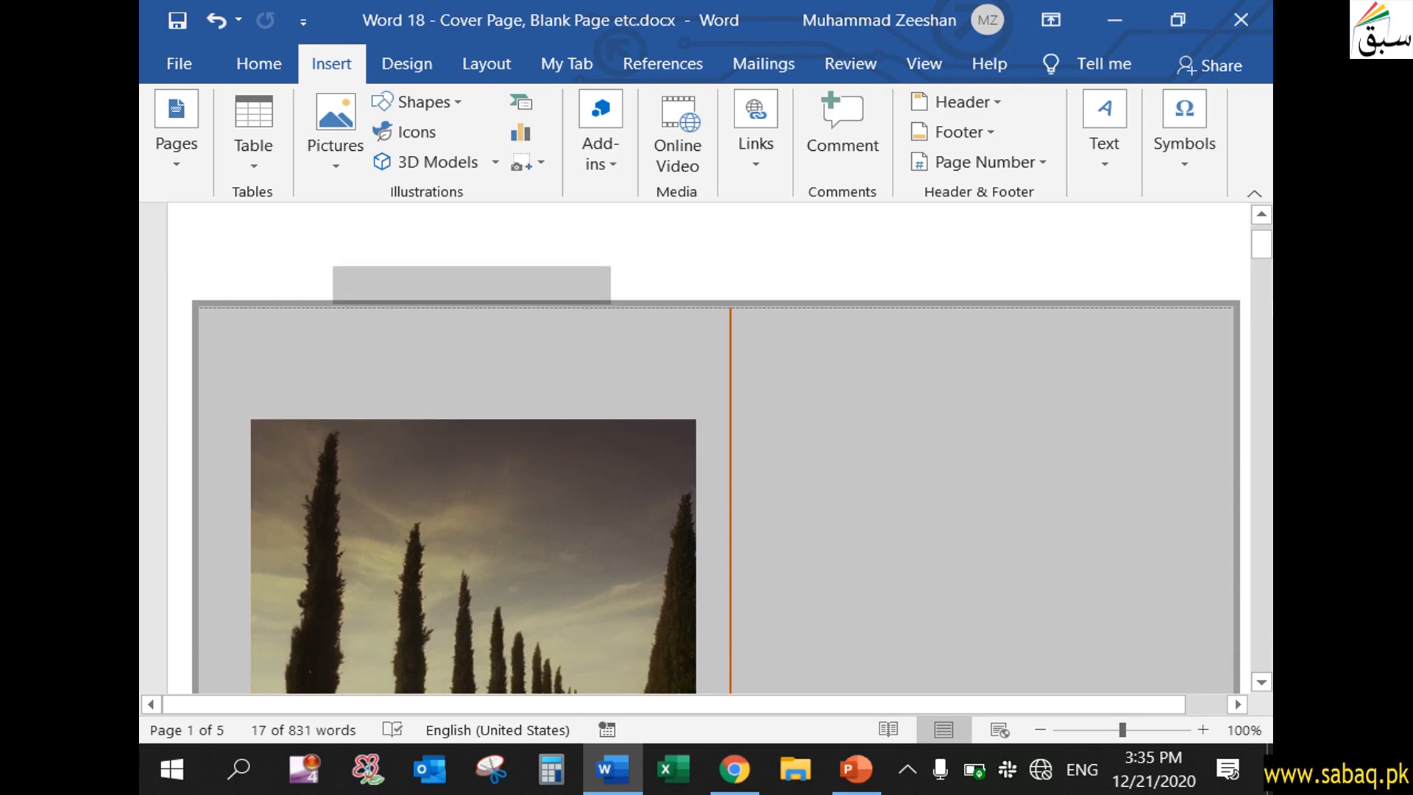
mouse_move(1267, 243)
left_mouse_down()
mouse_move(1266, 298)
mouse_move(1266, 245)
left_mouse_up()
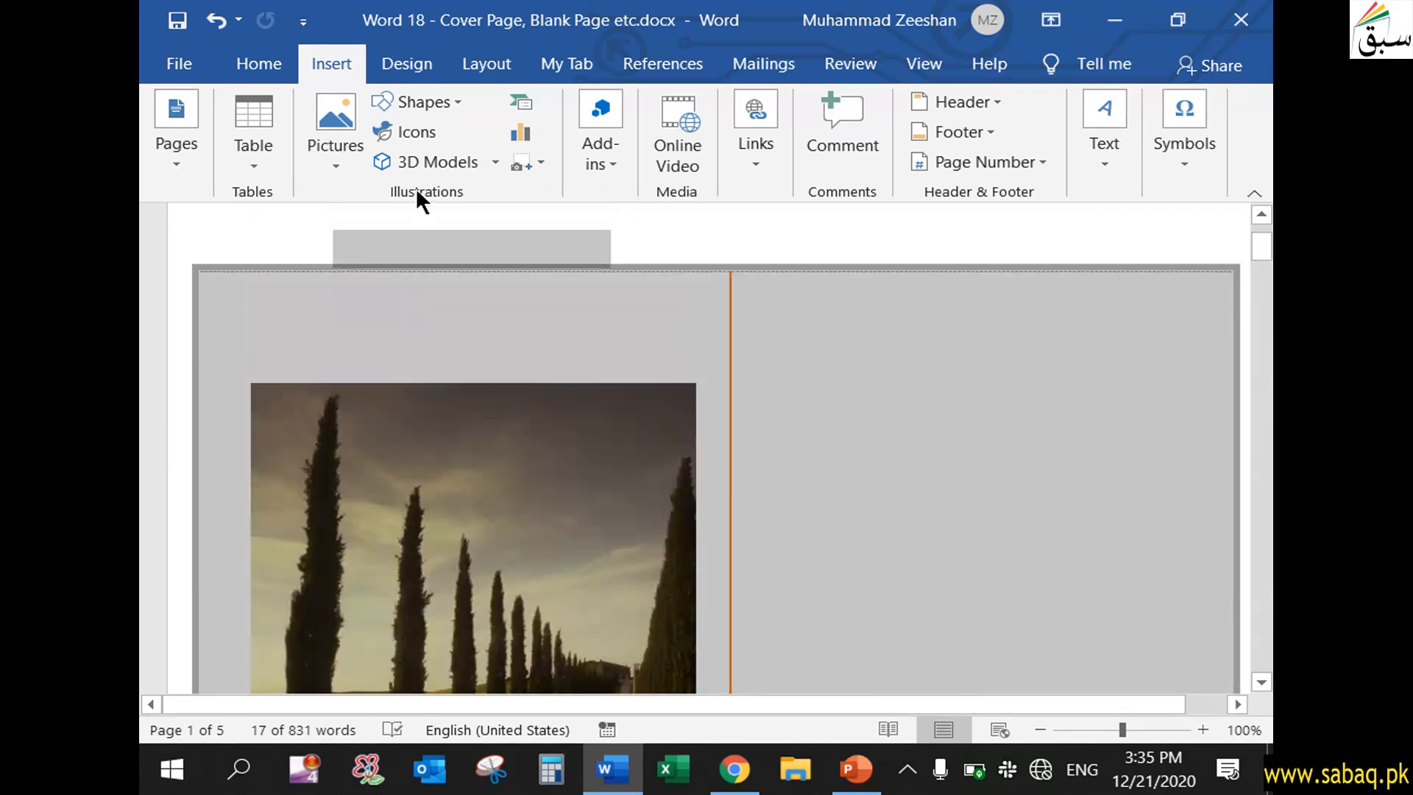
left_click(190, 184)
left_click(193, 269)
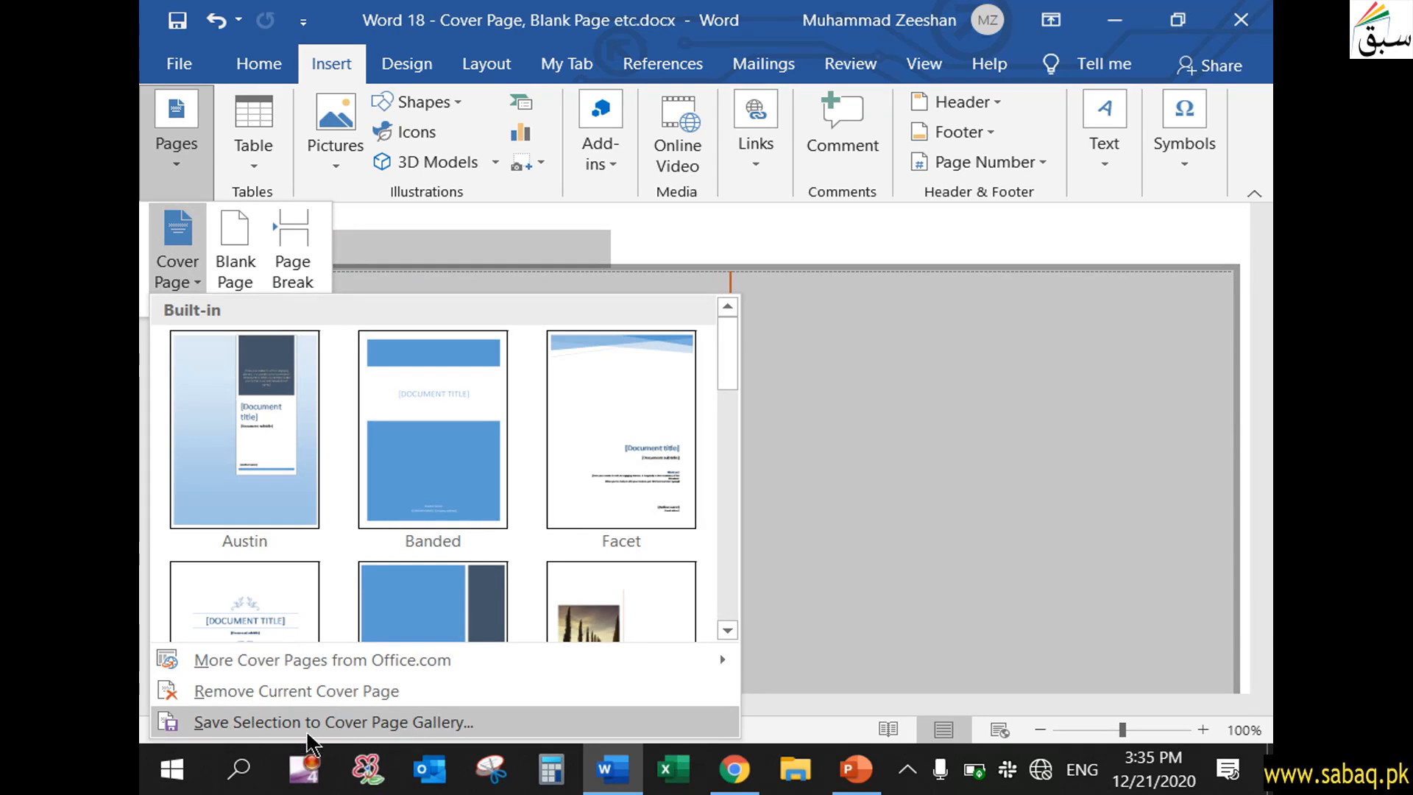
left_click(404, 721)
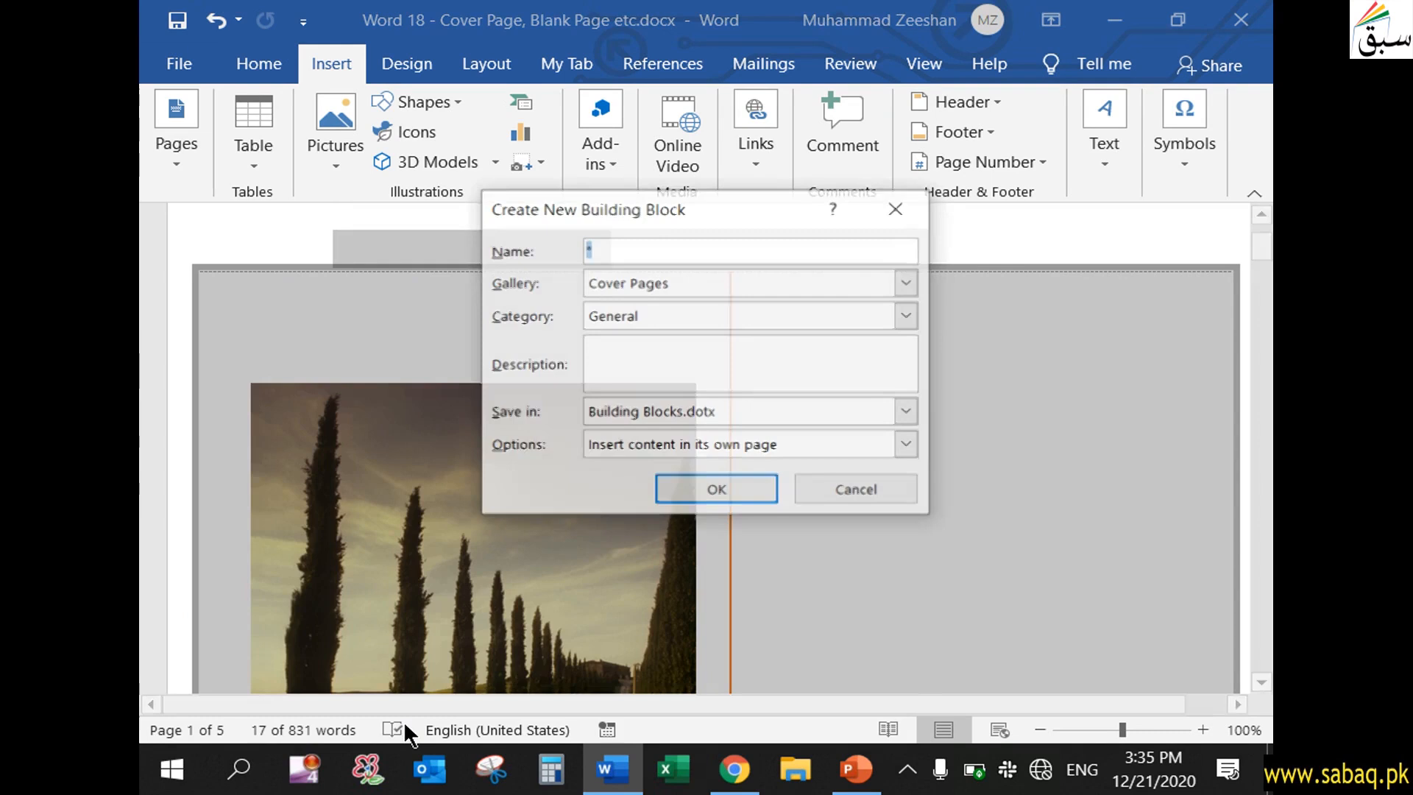
- Name the new building block "MOS Certification cover page" and assign it to the Cover Pages gallery
left_click(632, 250)
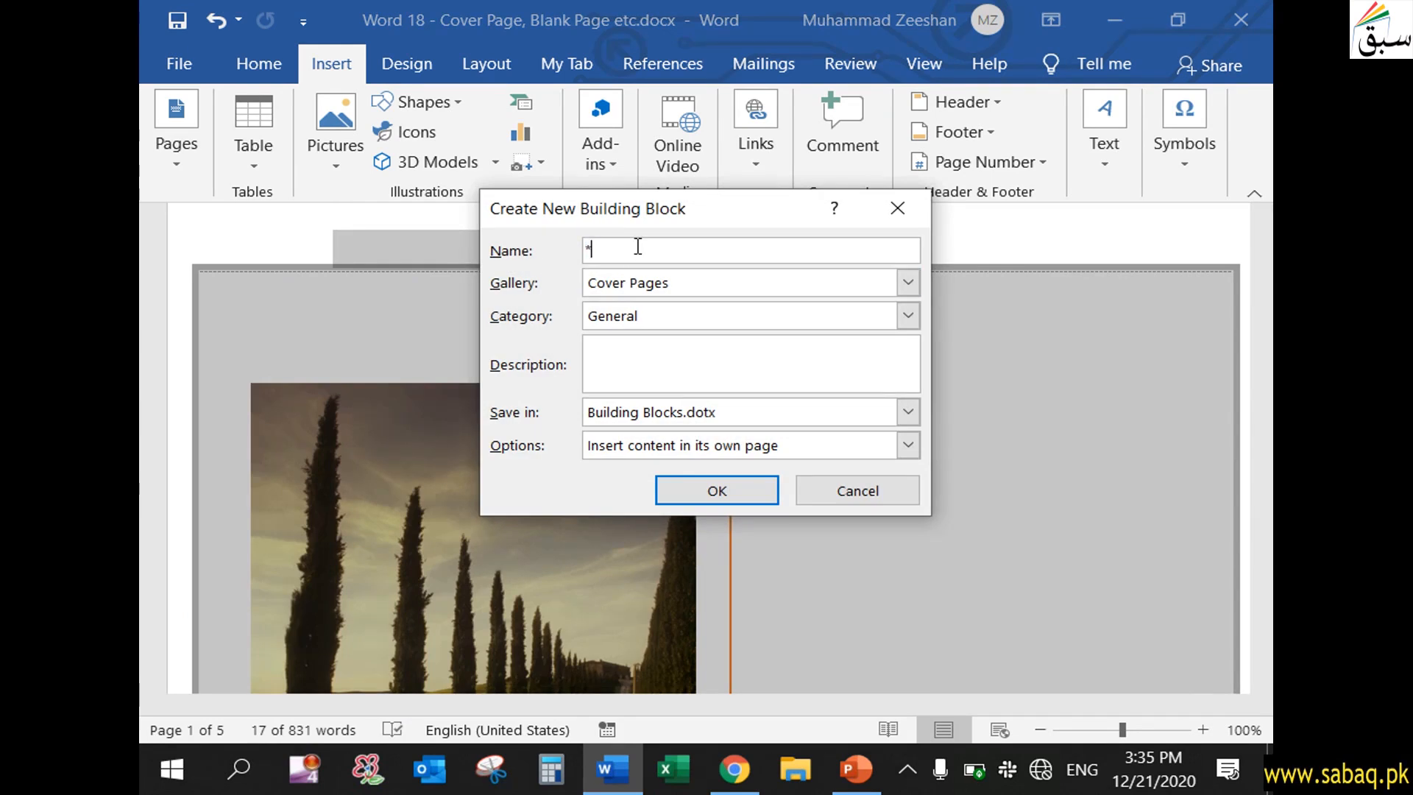
key("BackSpace")
type("MOS Certification cover page")
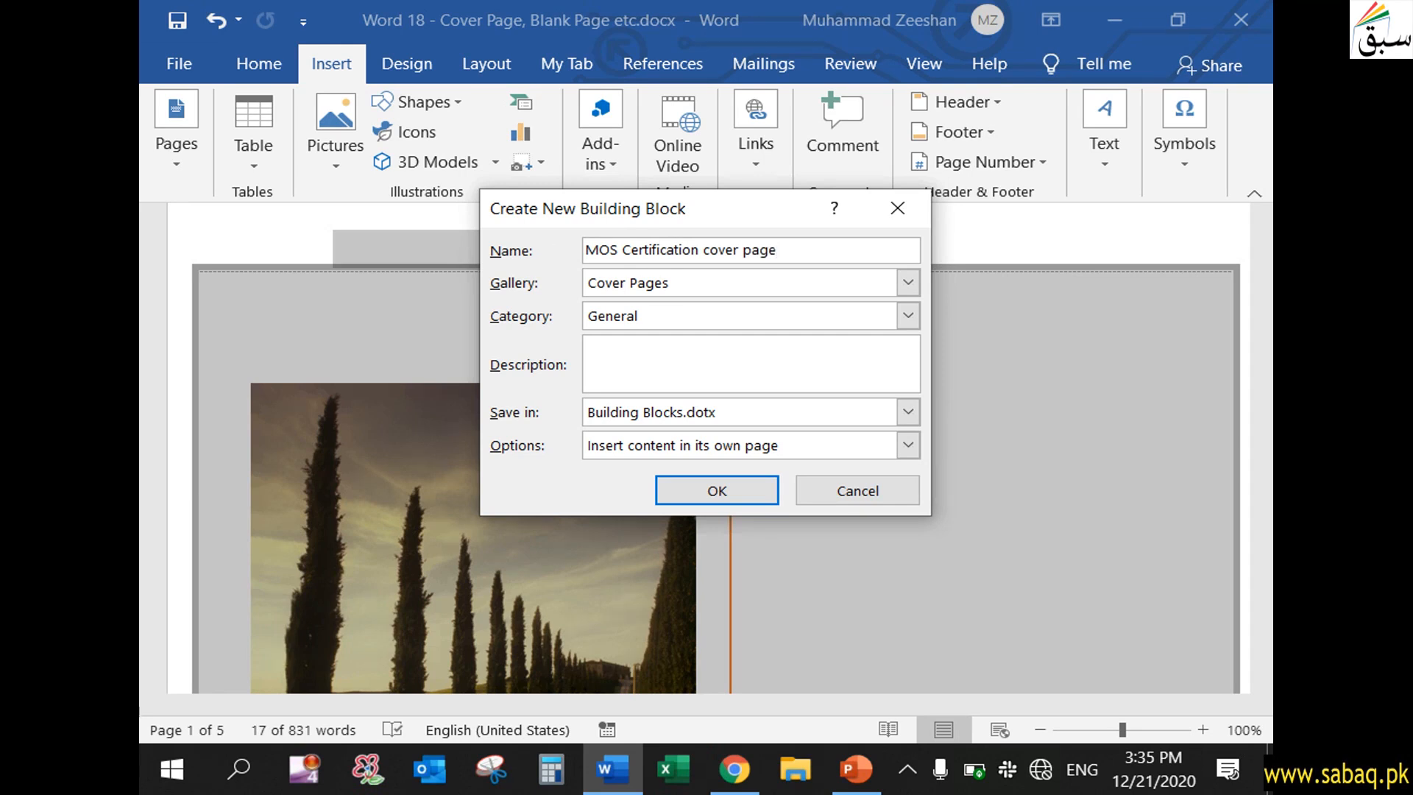
left_click(911, 282)
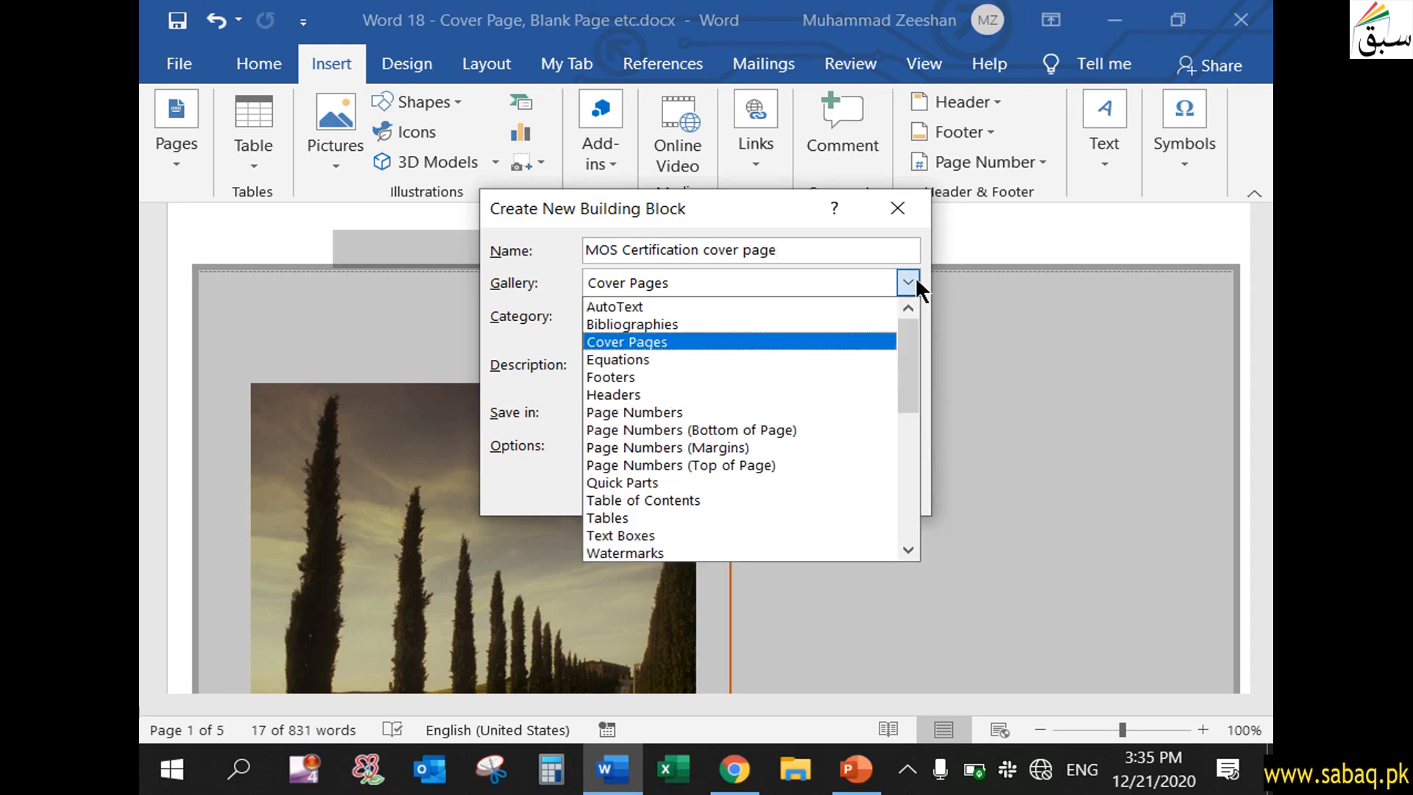
left_click(824, 342)
- Create a new category called "MOS" for the building block
left_click(908, 316)
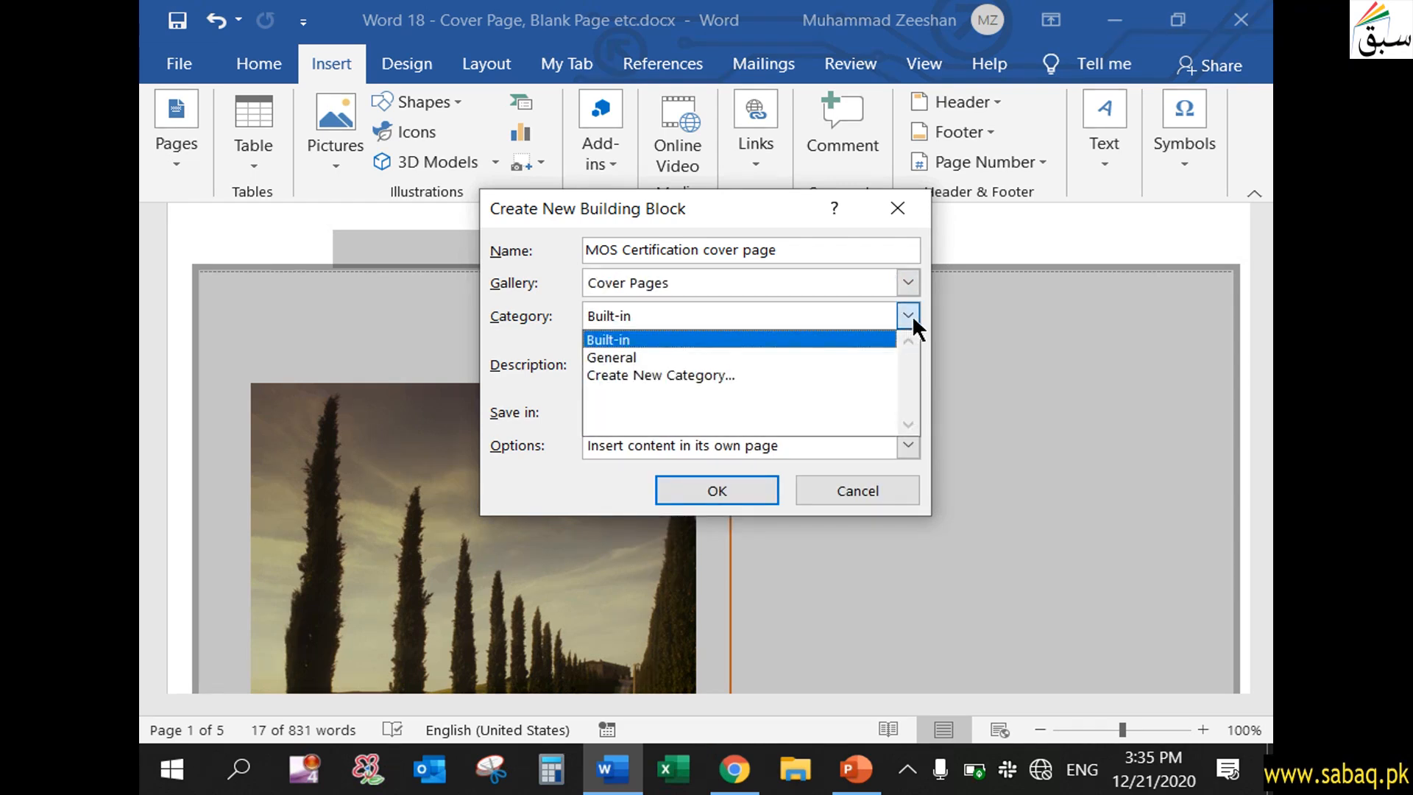
left_click(723, 376)
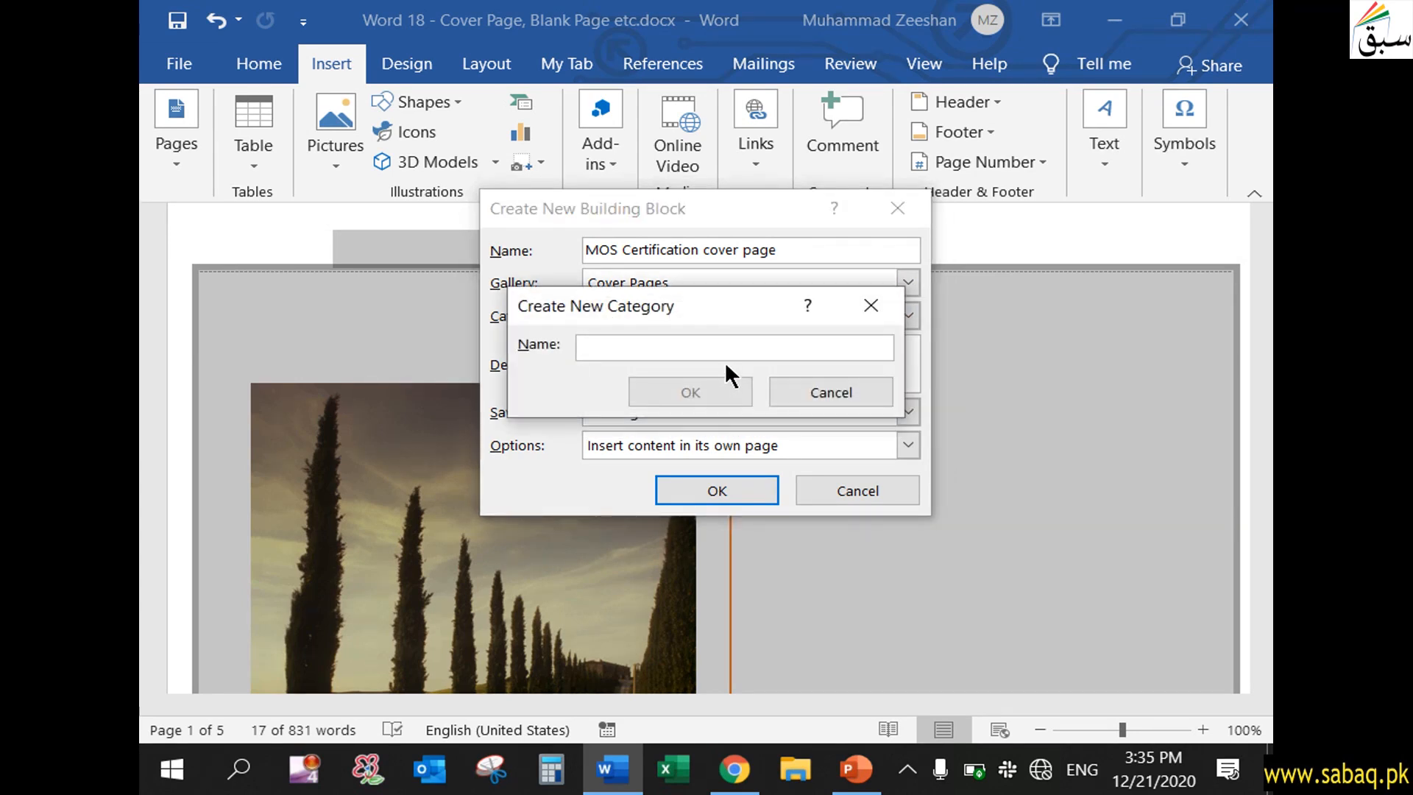
type("MOS")
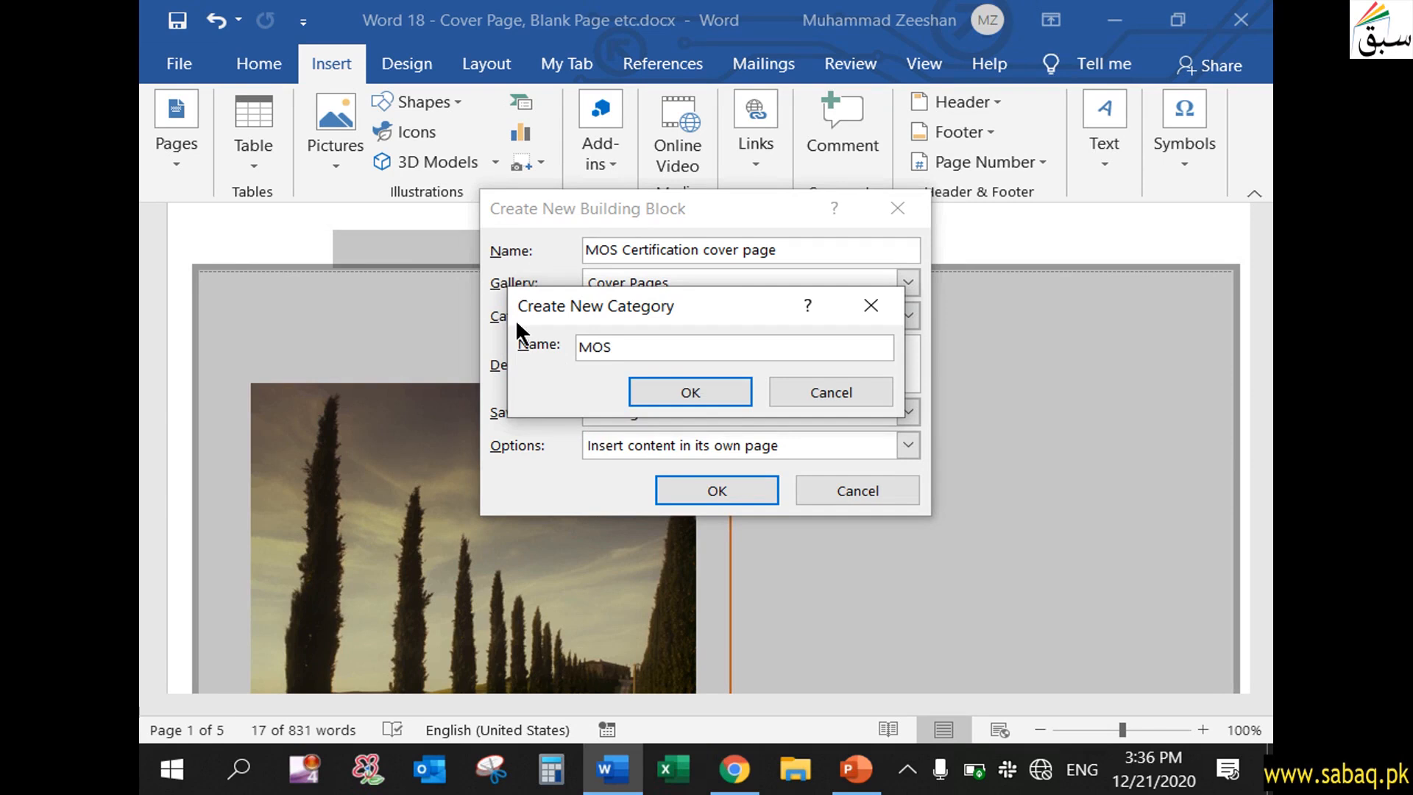
left_click(713, 392)
left_click(721, 373)
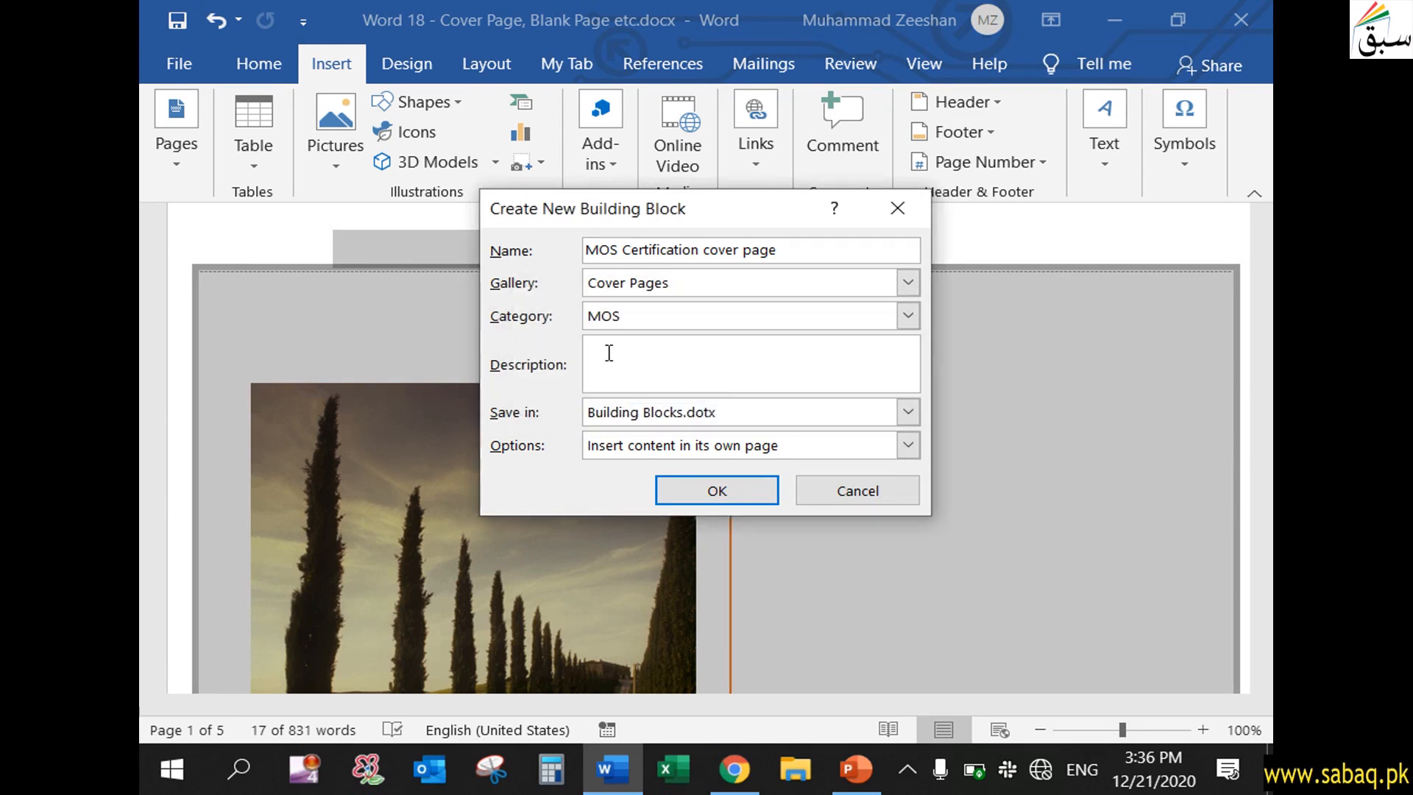
- Store the building block in Building Blocks.dotx, confirm its creation and deselect the cover page
left_click(908, 412)
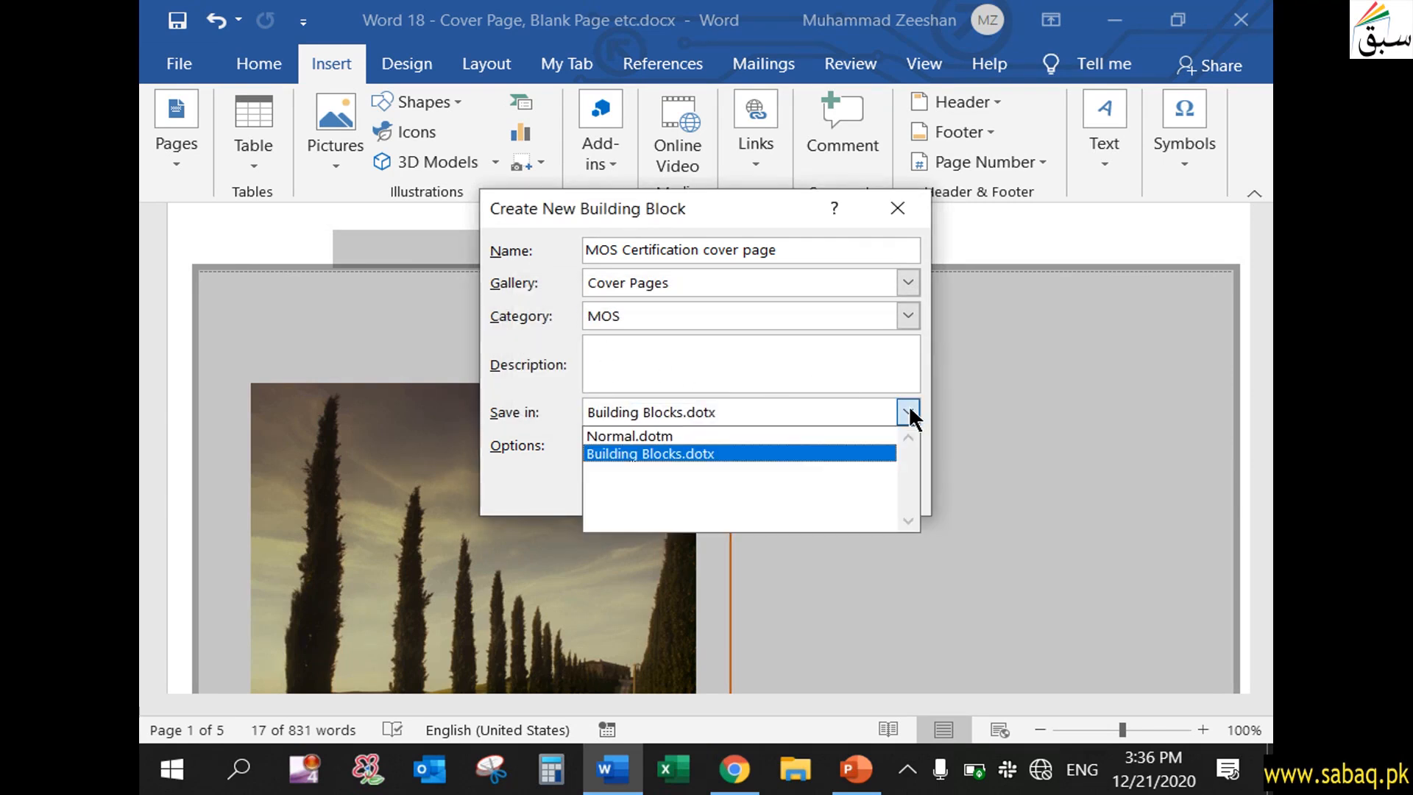
left_click(908, 412)
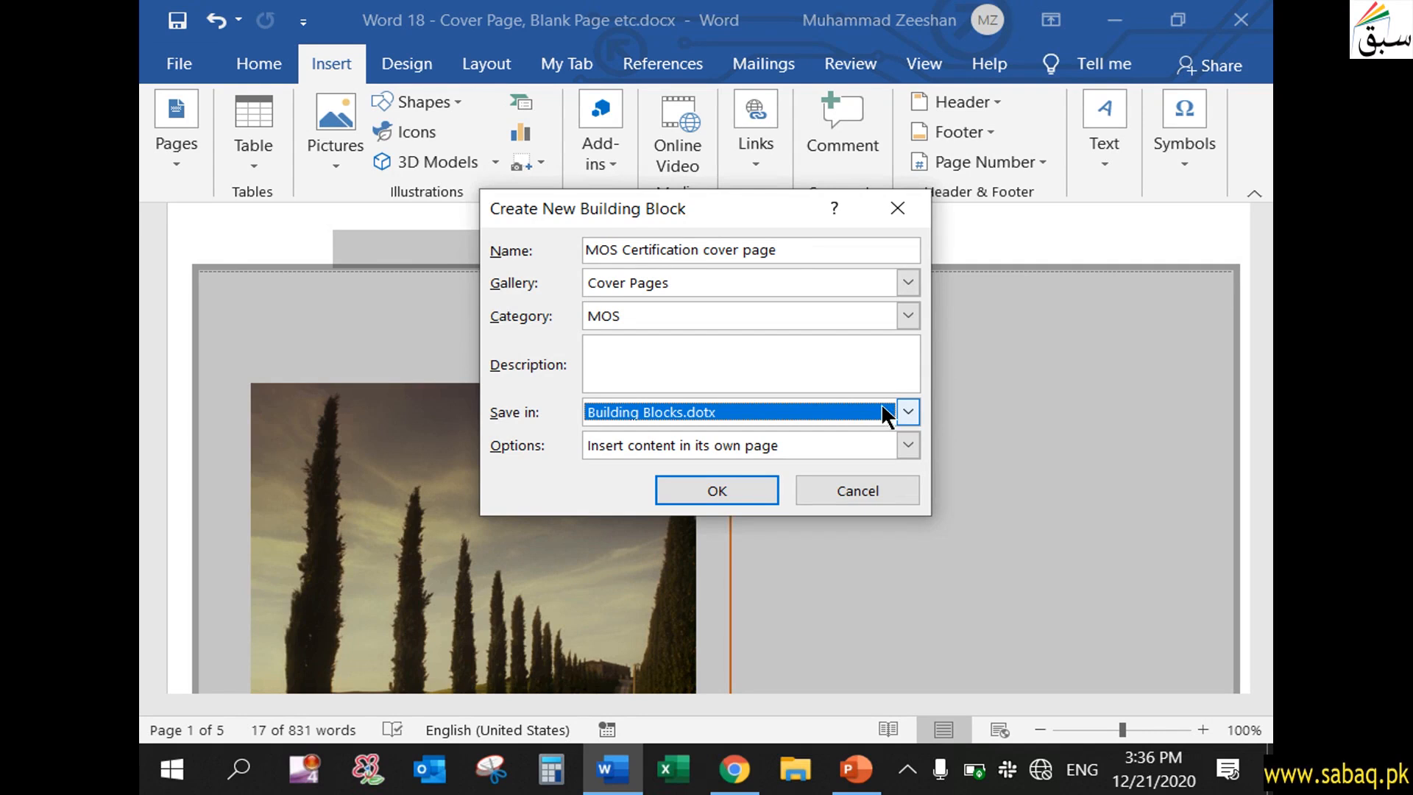
left_click(770, 484)
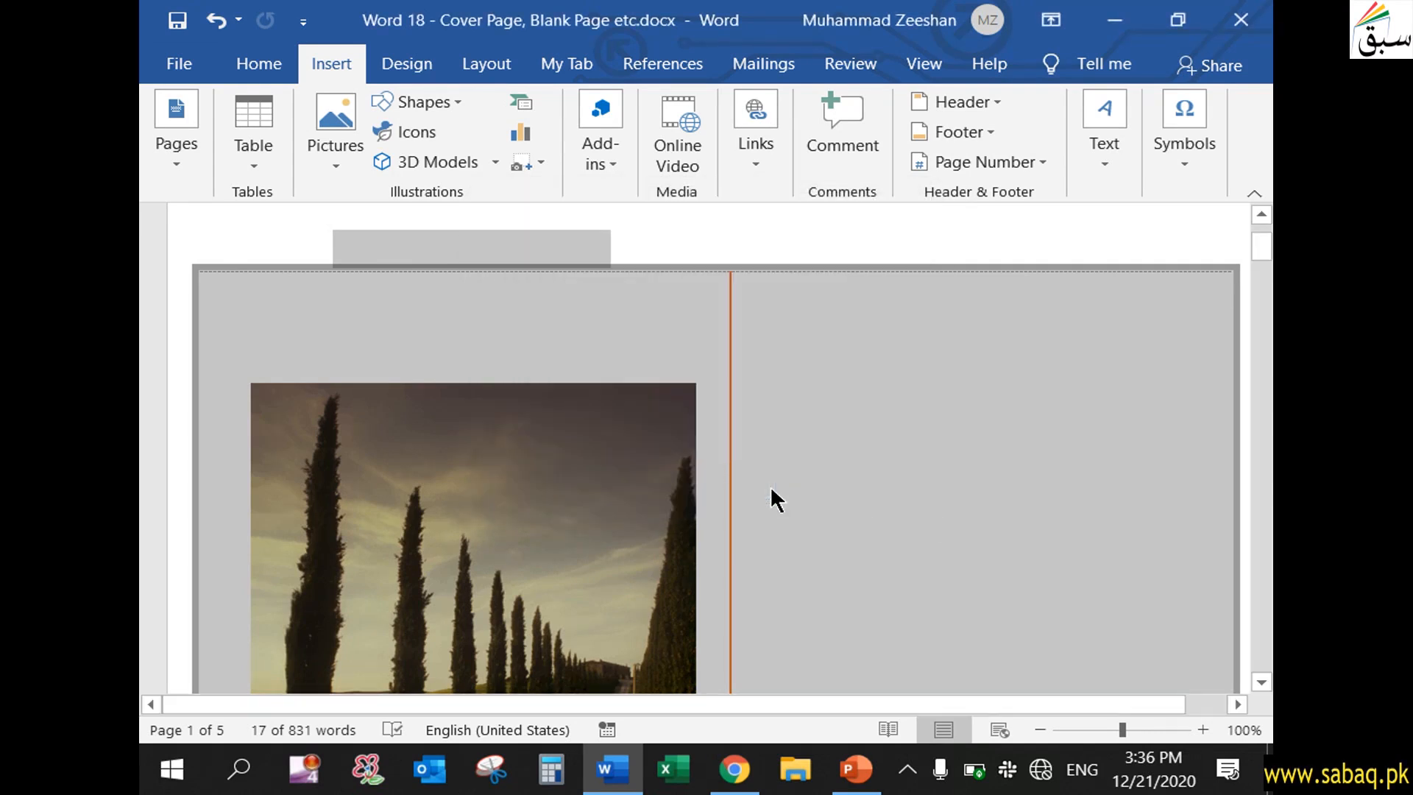
left_click(709, 243)
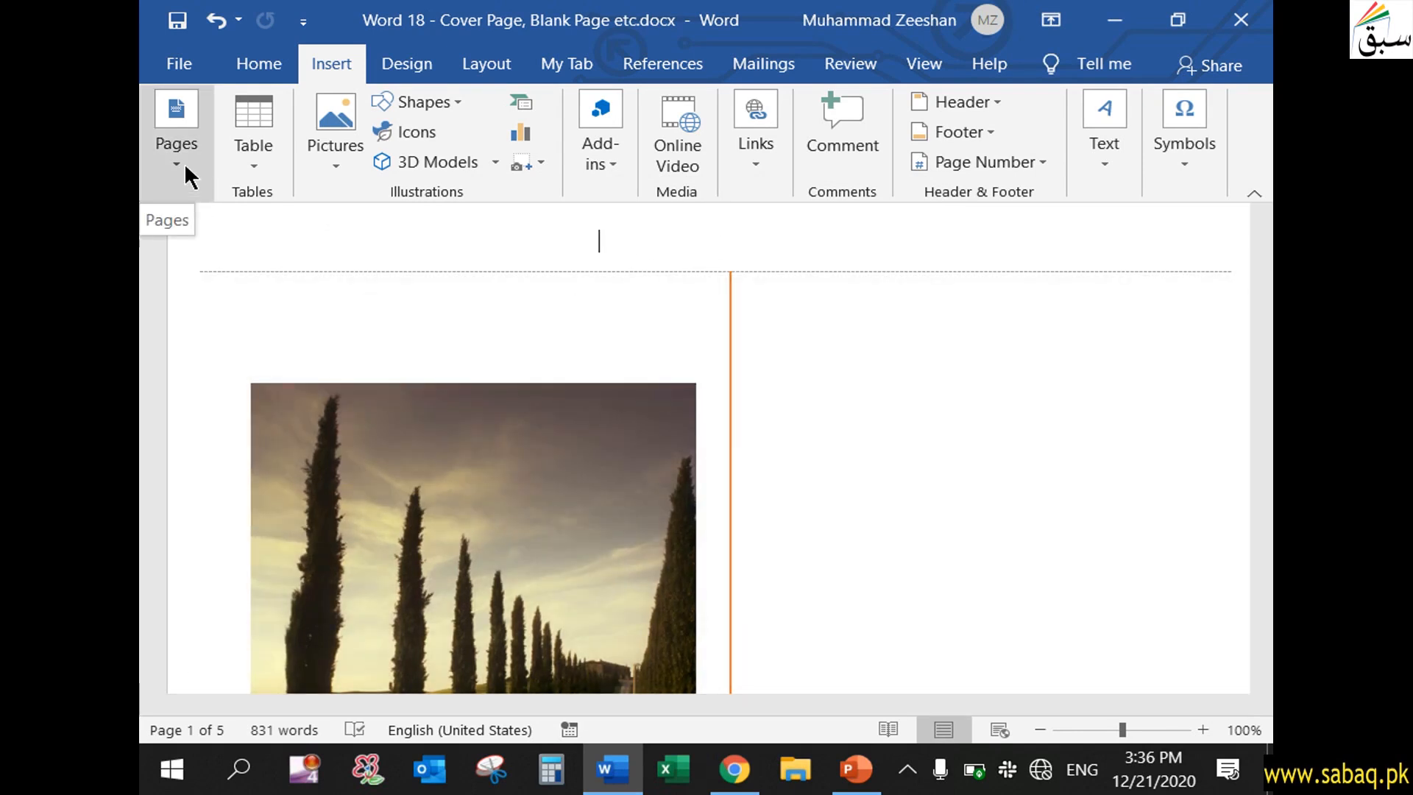
- Create a new blank document
left_click(182, 68)
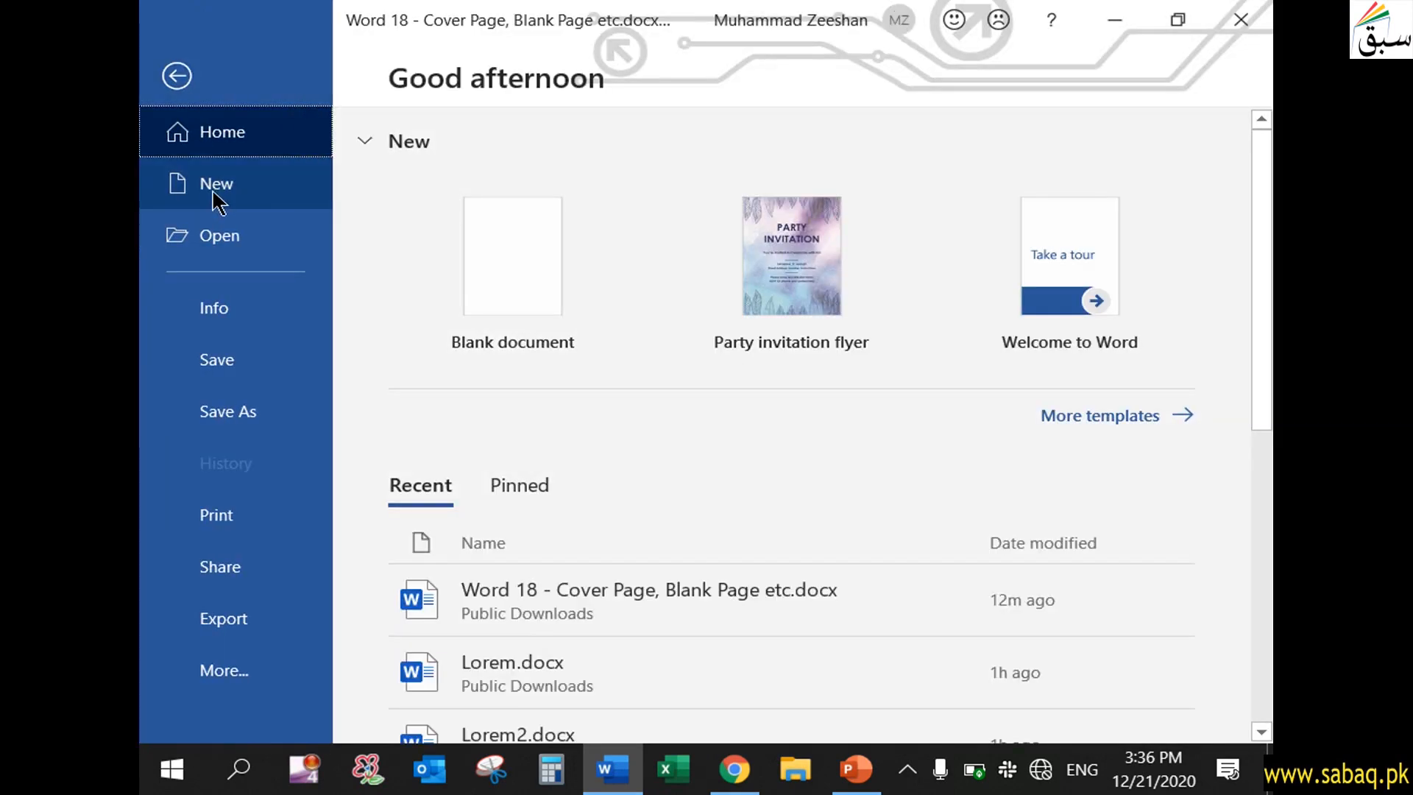
left_click(214, 186)
left_click(528, 275)
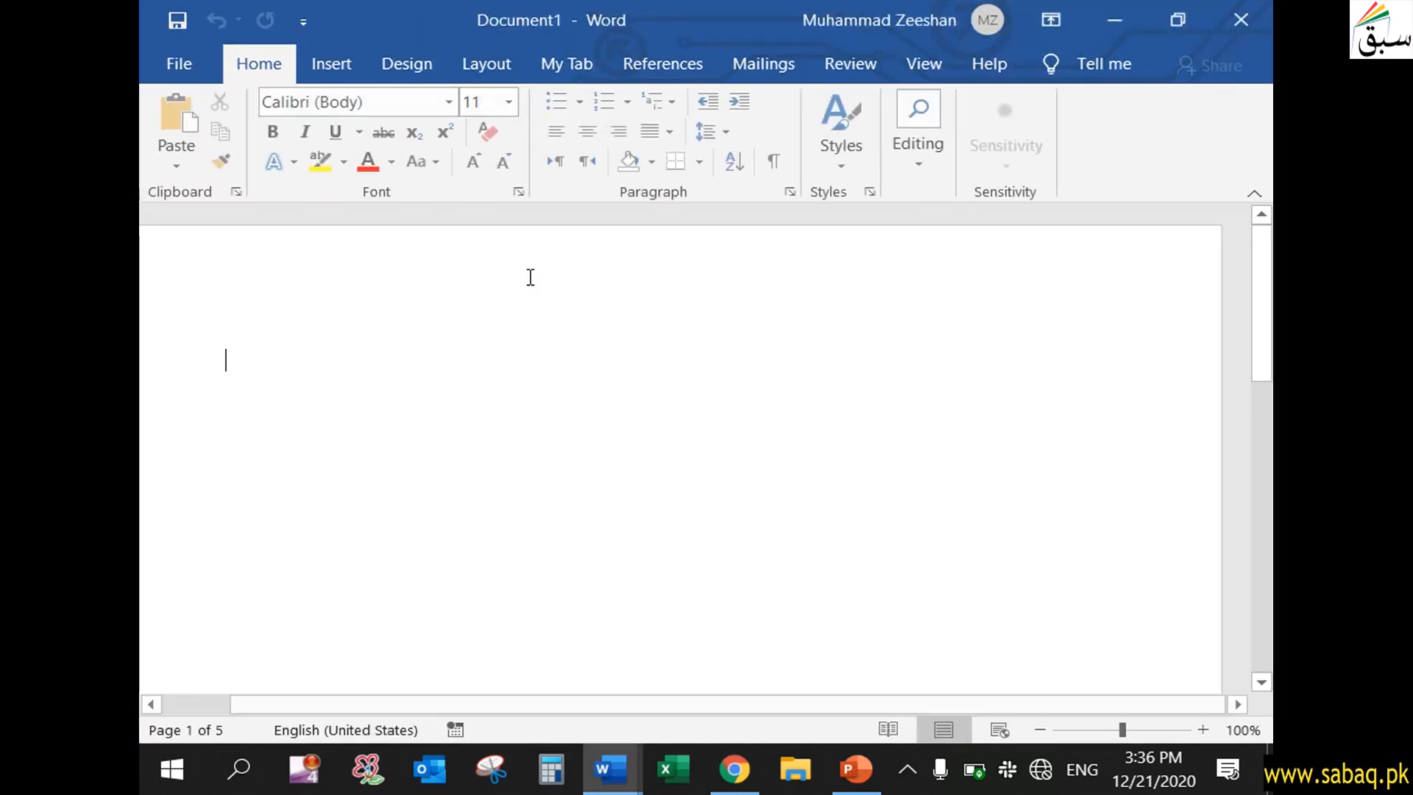
left_click(180, 68)
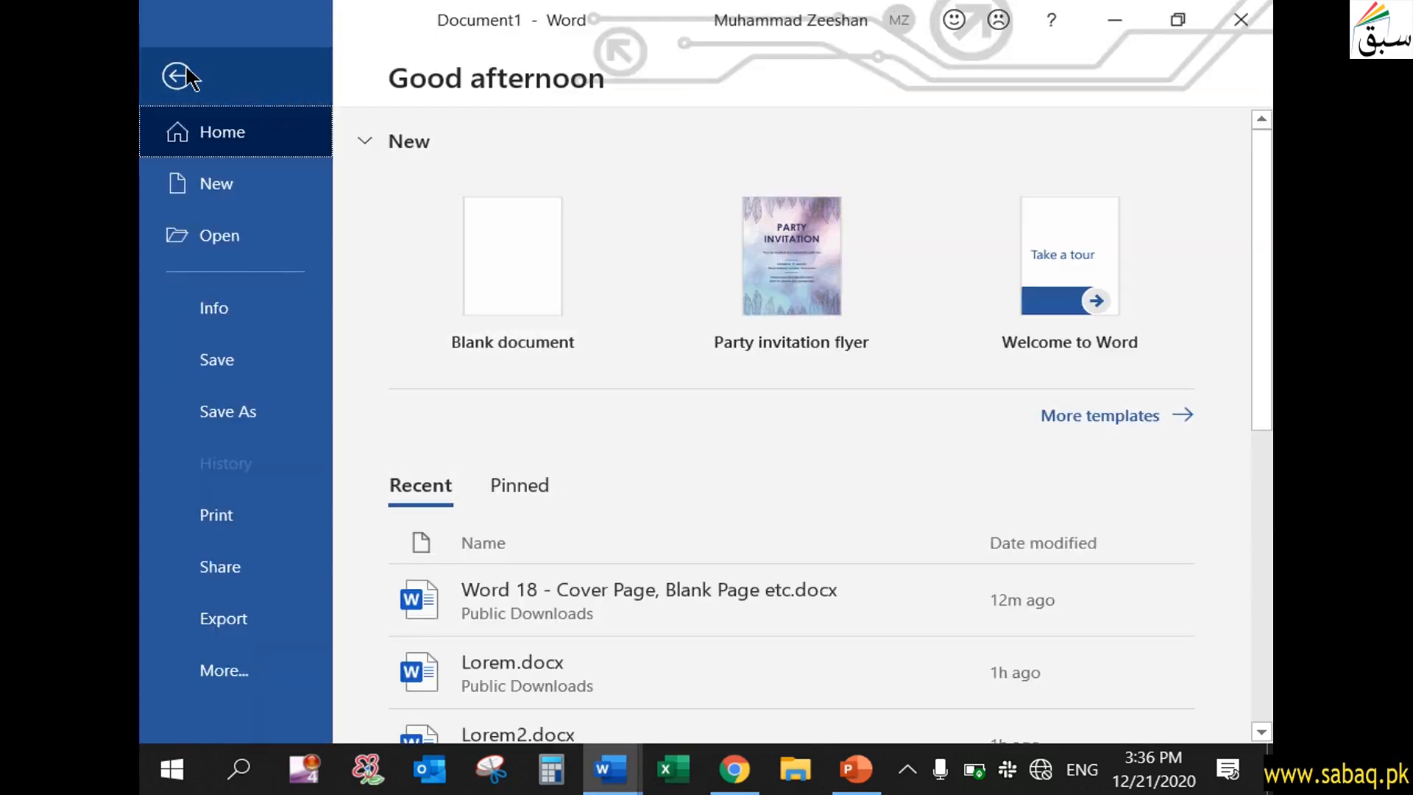
left_click(184, 74)
- Insert the custom "MOS Certification cover page" from the MOS category into the blank document
left_click(324, 64)
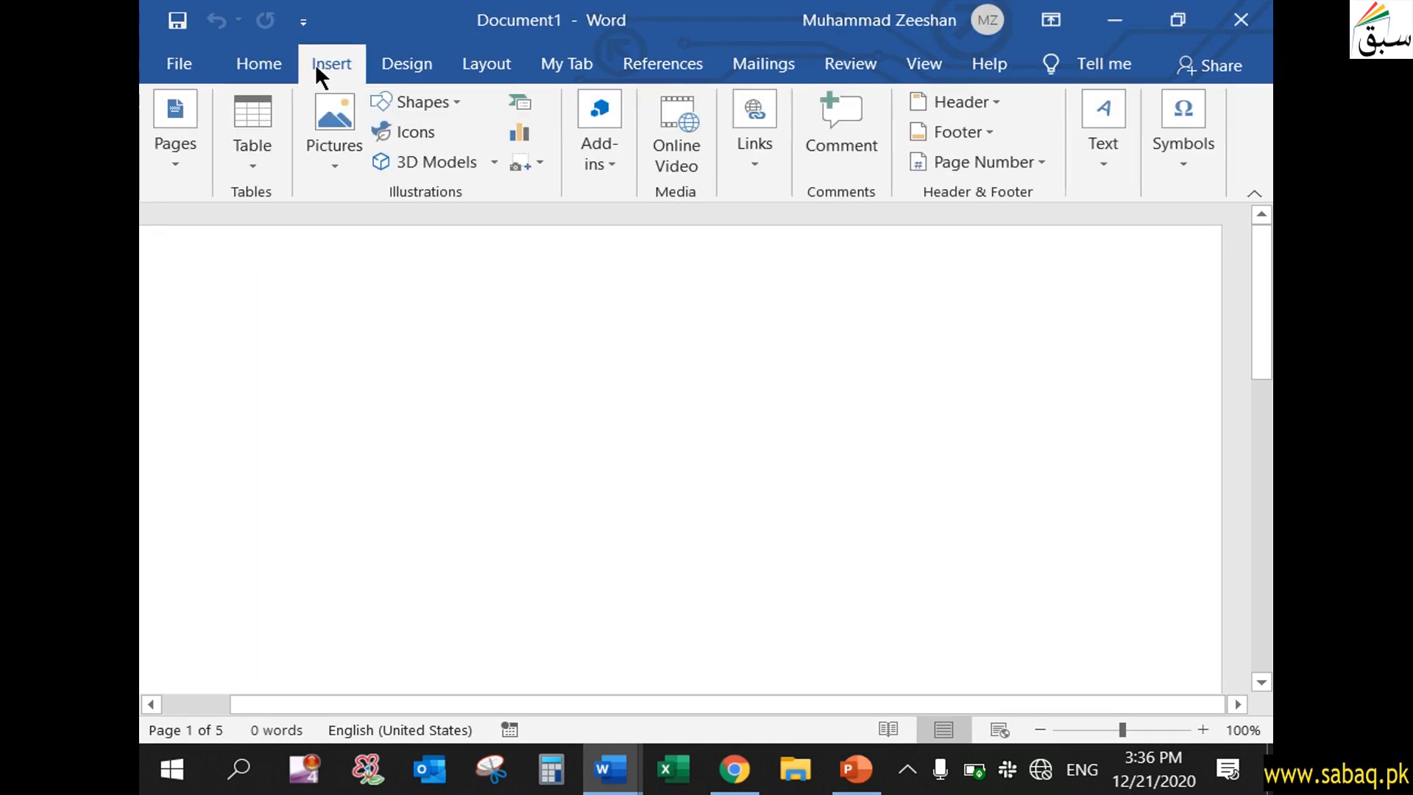
left_click(173, 157)
left_click(177, 274)
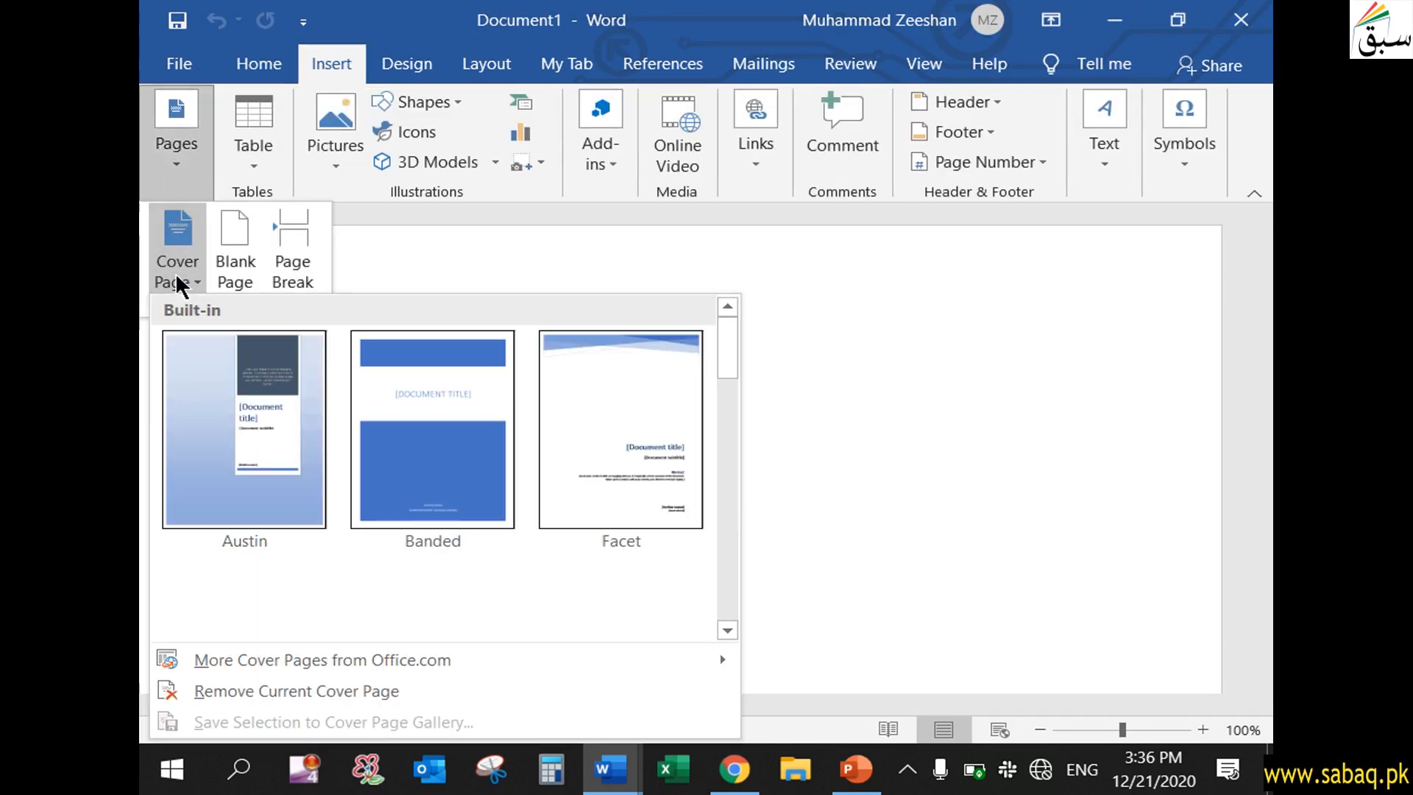
scroll(434, 487, "down", 5)
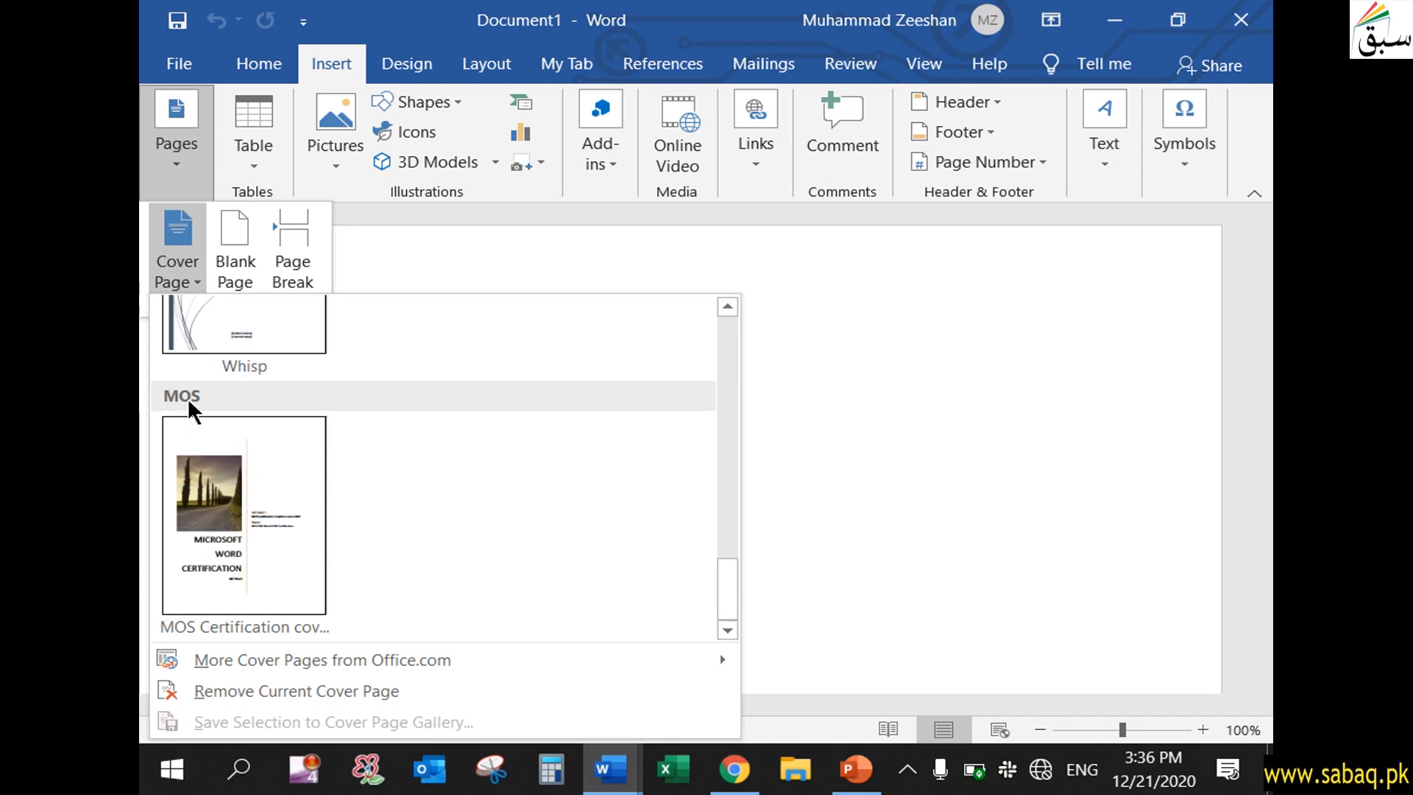
left_click(259, 531)
left_click(959, 412)
- Examine the inserted cover page, checking its picture and its title, abstract and author fields
scroll(869, 530, "down", 4)
scroll(869, 531, "down", 9)
scroll(476, 525, "up", 5)
scroll(476, 526, "down", 3)
left_click(489, 520)
scroll(550, 473, "up", 2)
left_click(550, 475)
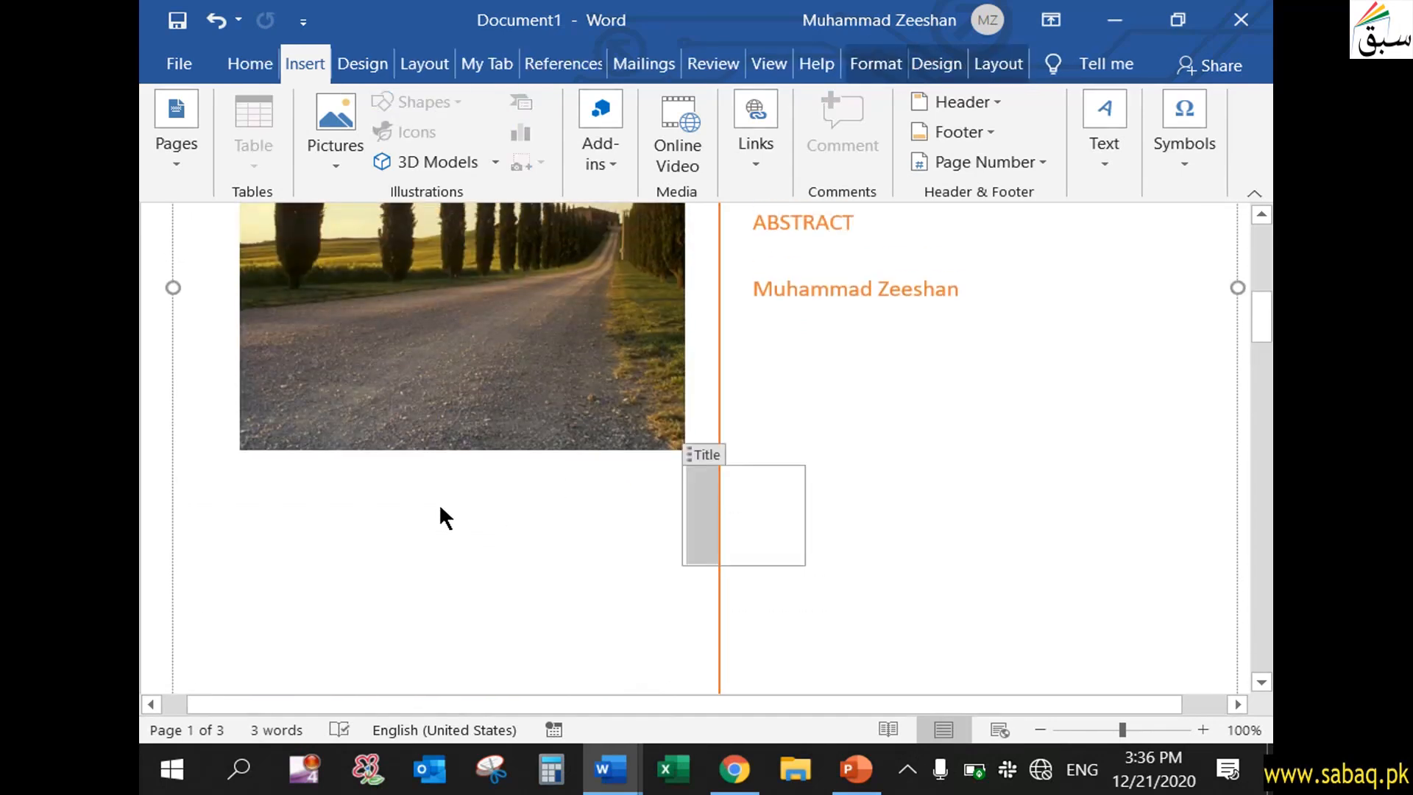
mouse_move(690, 454)
left_mouse_down()
mouse_move(676, 448)
mouse_move(695, 462)
left_mouse_up()
left_click(893, 585)
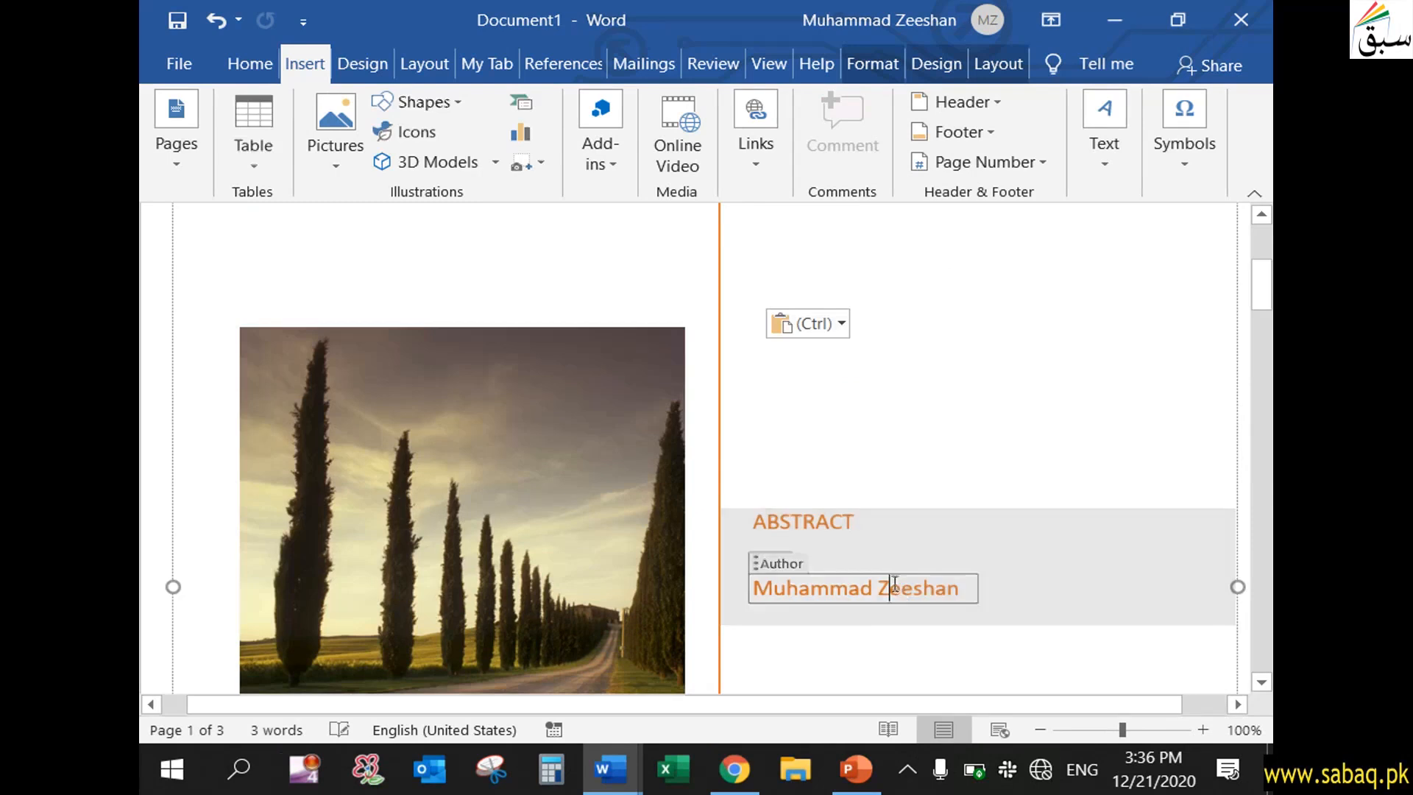
left_click(859, 525)
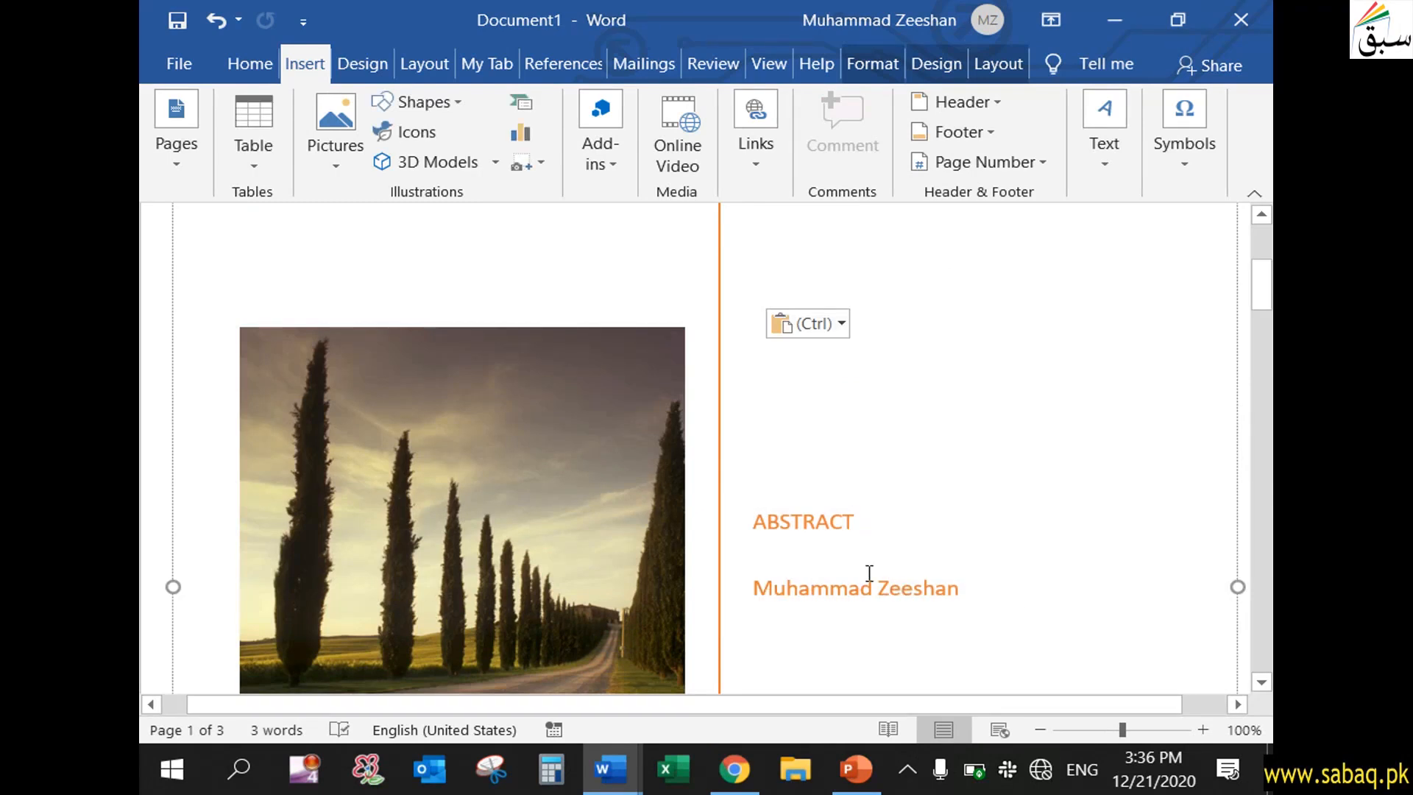
scroll(710, 487, "down", 8)
scroll(719, 483, "up", 6)
scroll(720, 481, "up", 3)
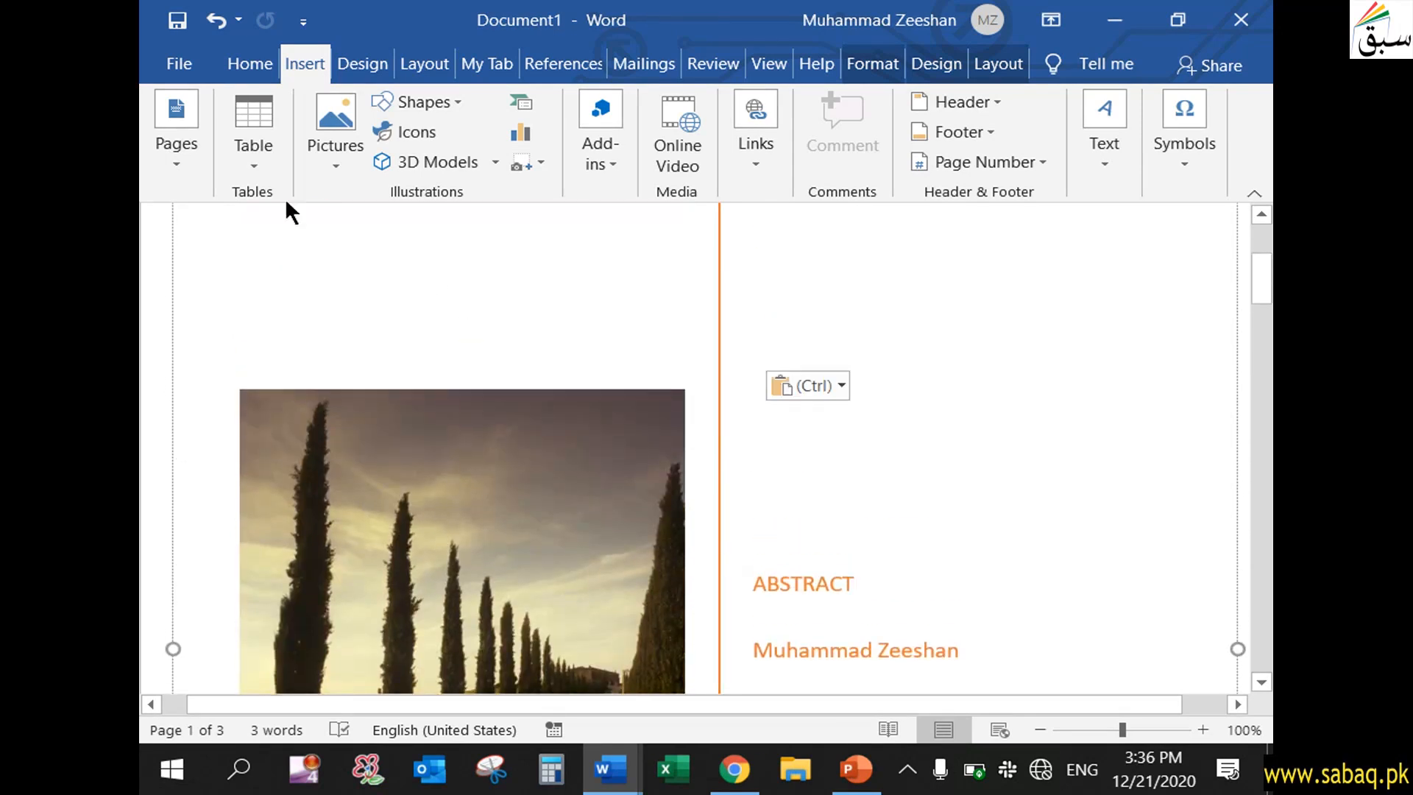
- Remove the current cover page from the new document
left_click(187, 157)
left_click(182, 270)
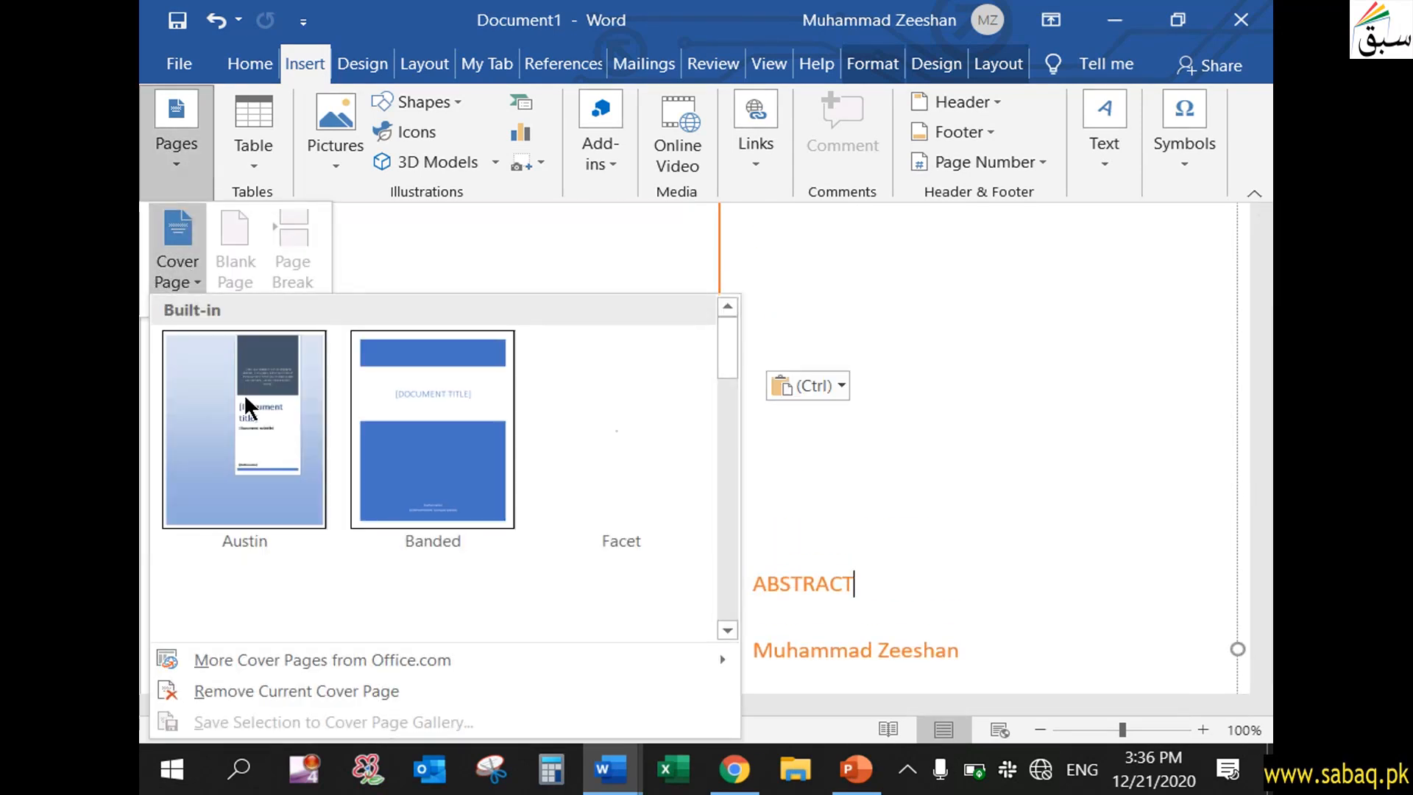
scroll(731, 382, "down", 10)
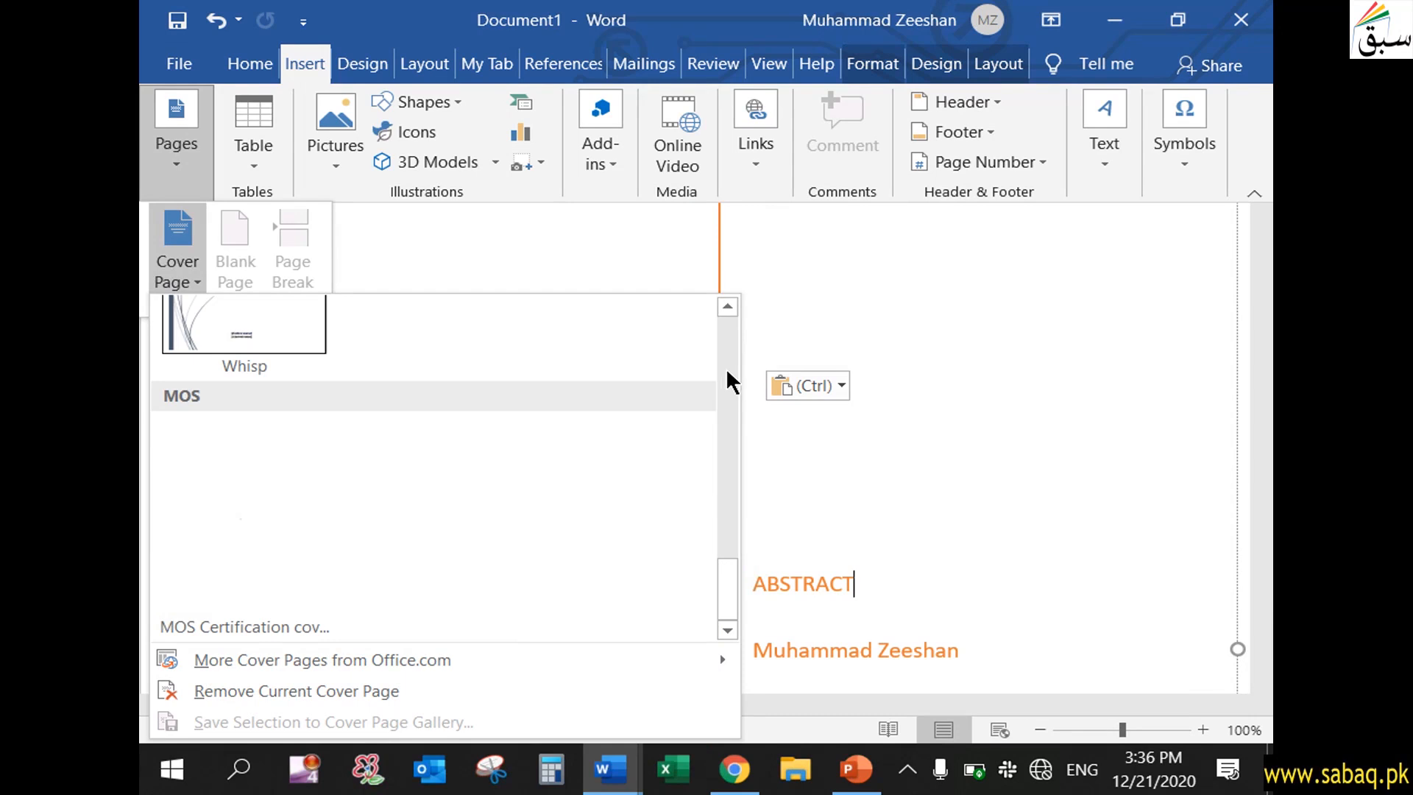
left_click(298, 695)
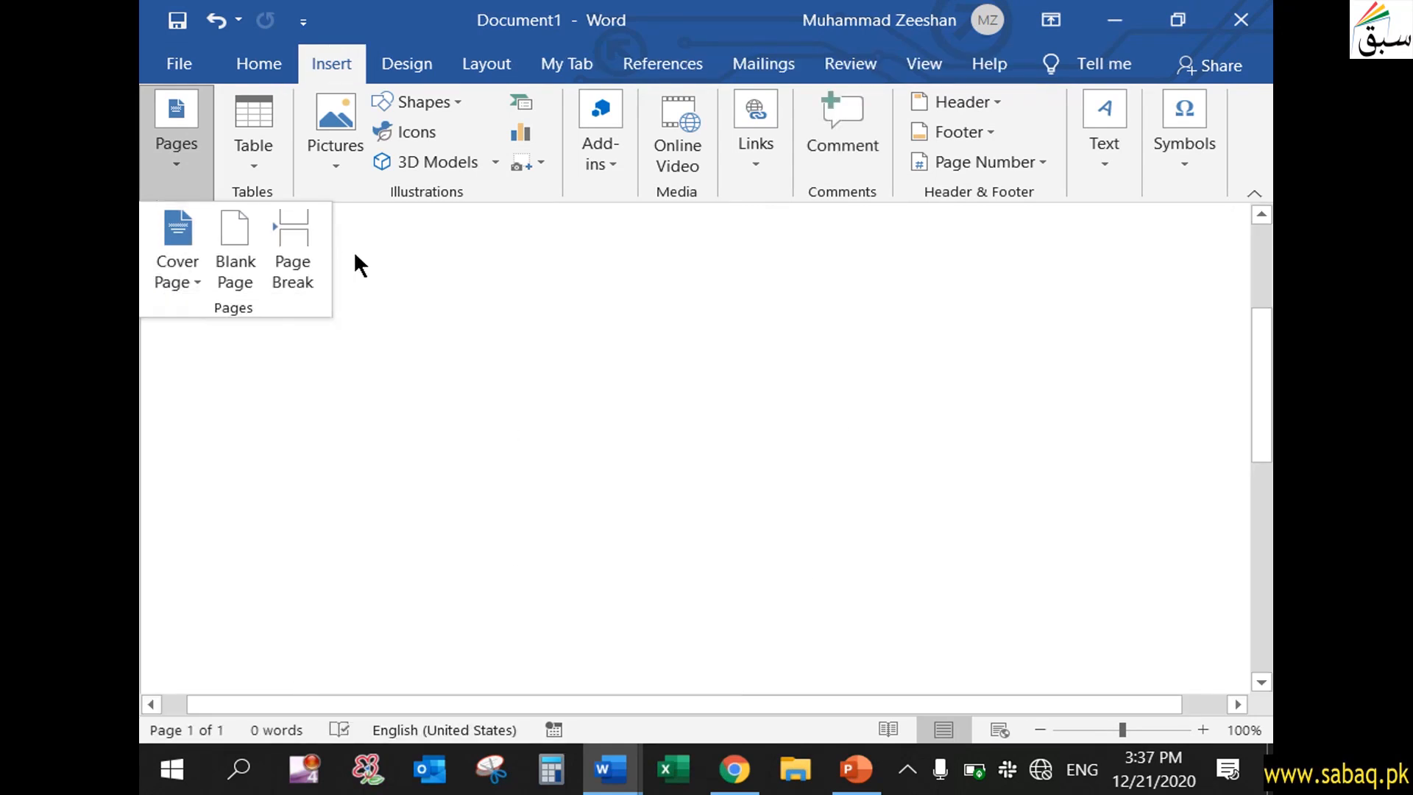
- Inspect the building block properties of the custom cover page in the MOS category, decline redefining the entry and cancel
left_click(183, 274)
left_click_drag(732, 359, 726, 586)
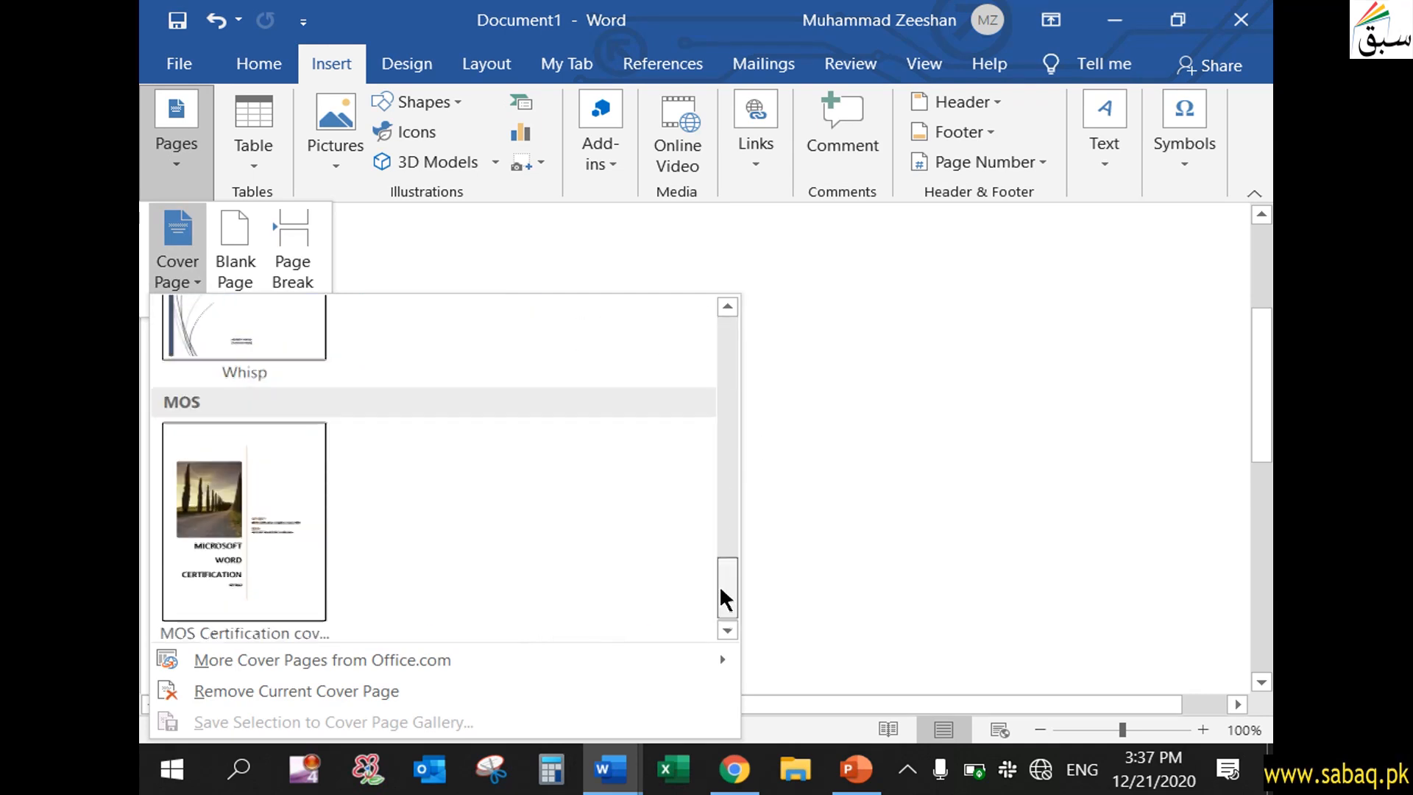
right_click(287, 544)
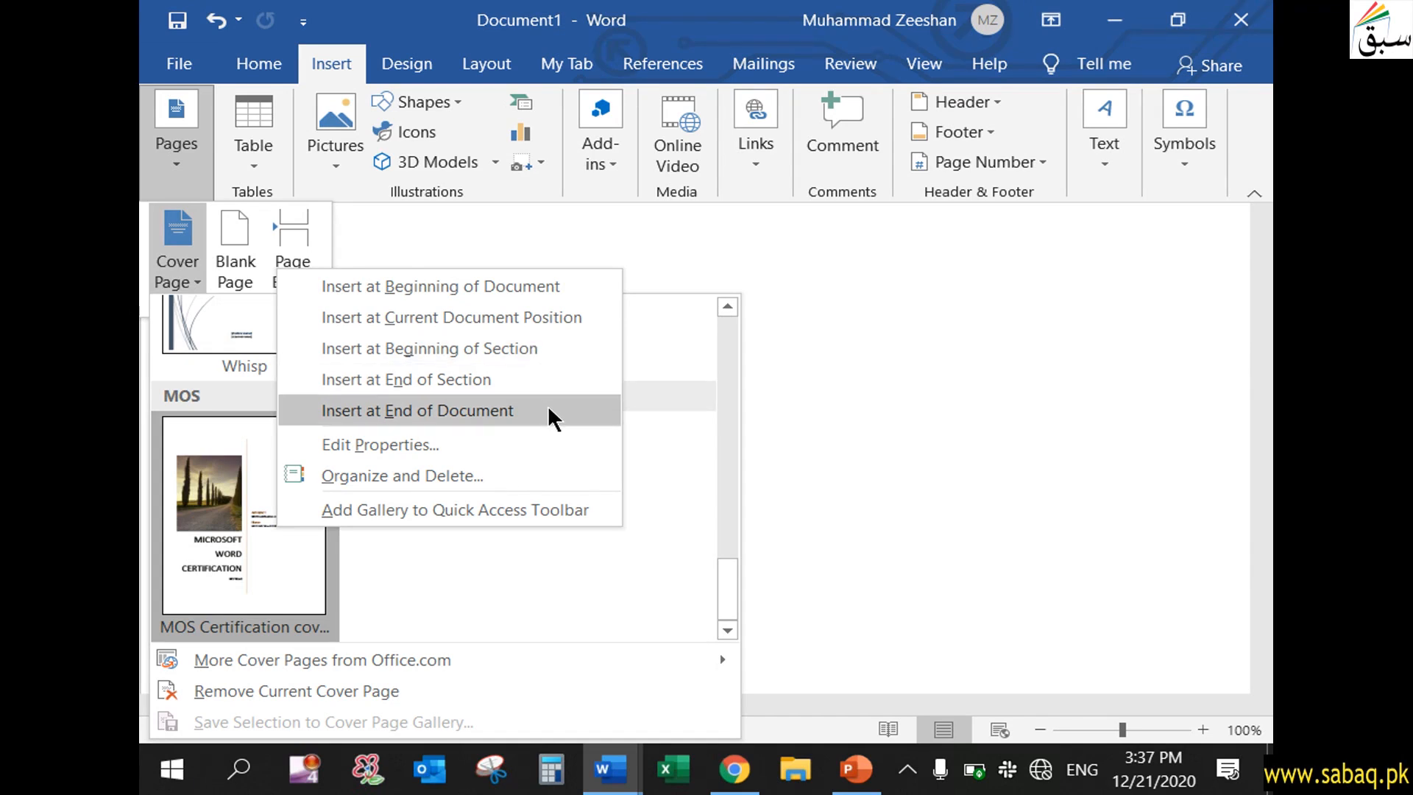
left_click(522, 445)
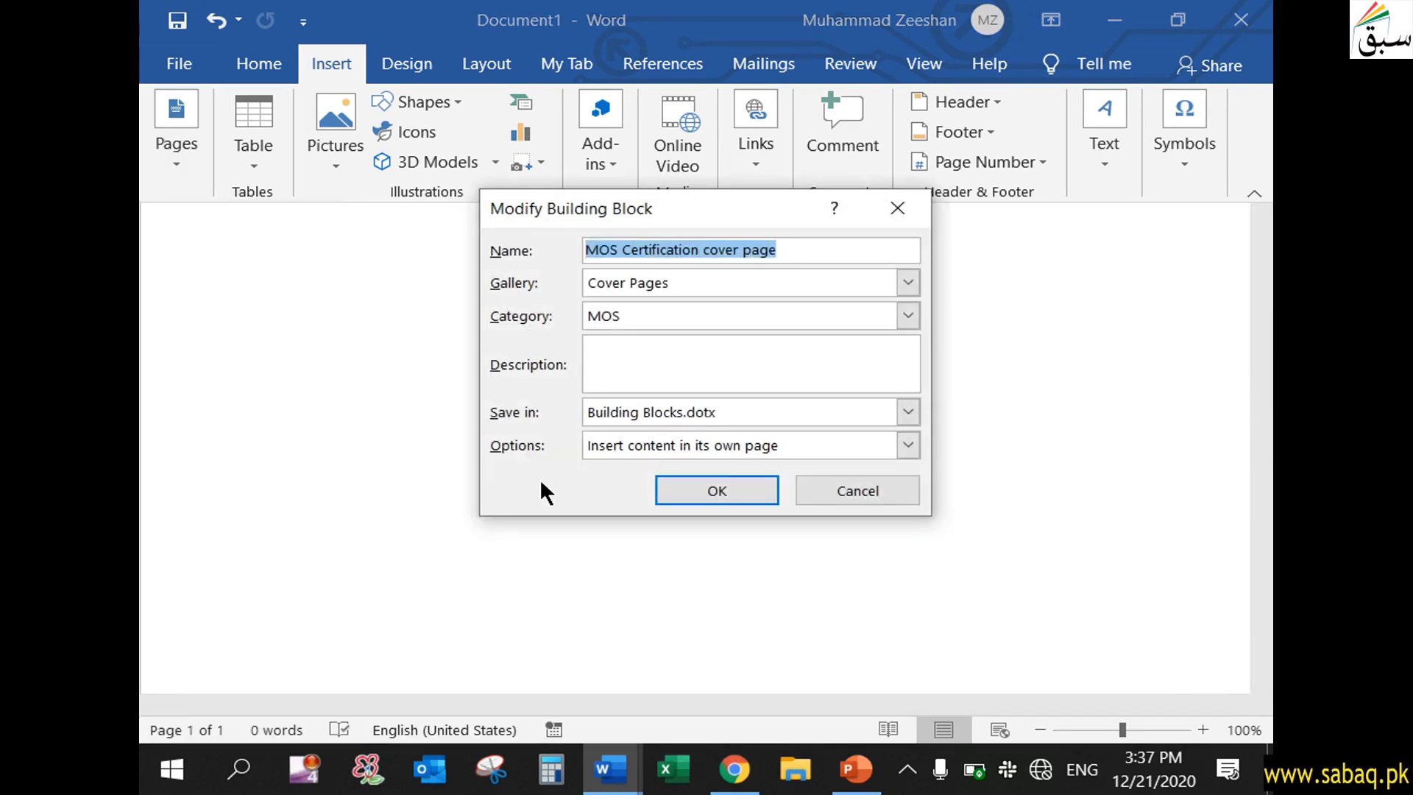
left_click(708, 485)
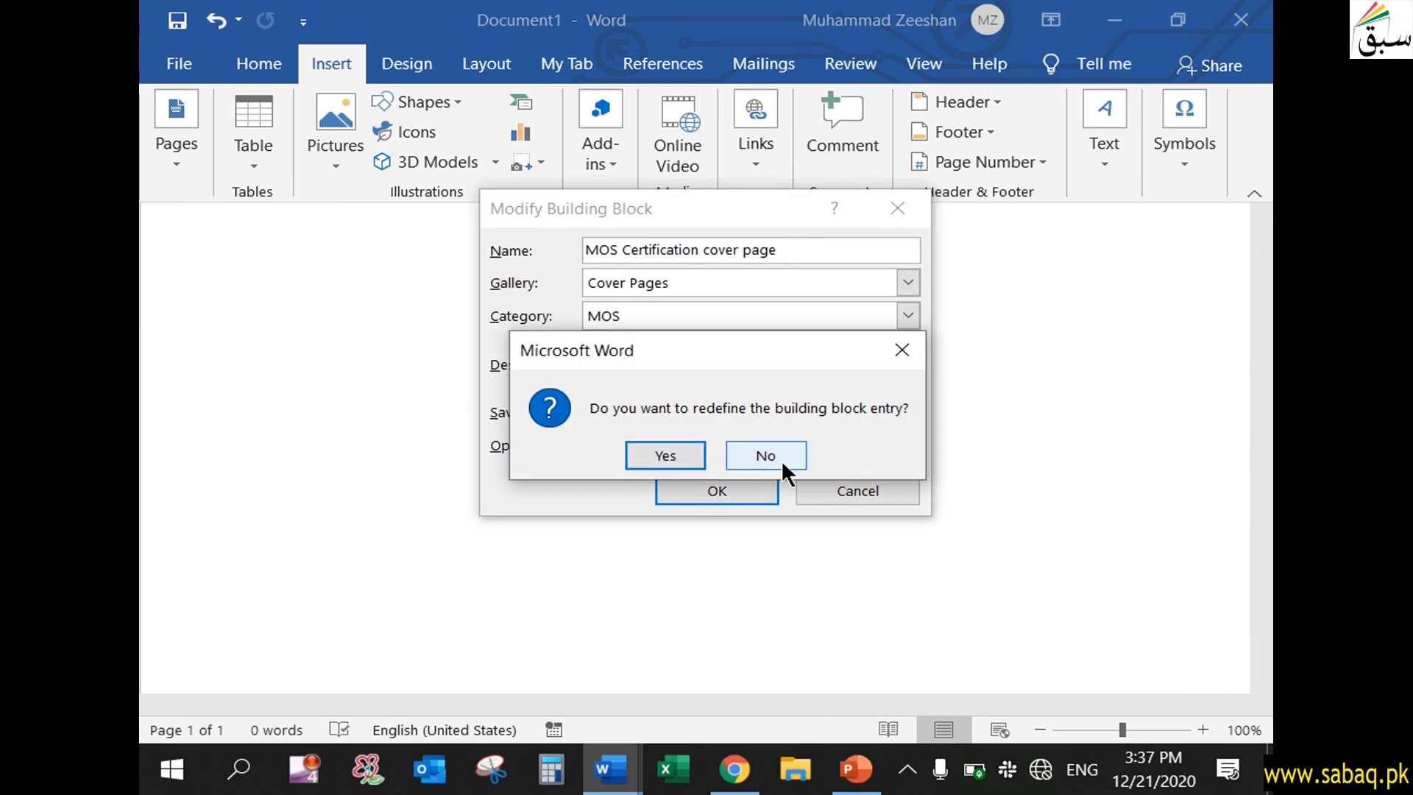
left_click(776, 452)
left_click(902, 486)
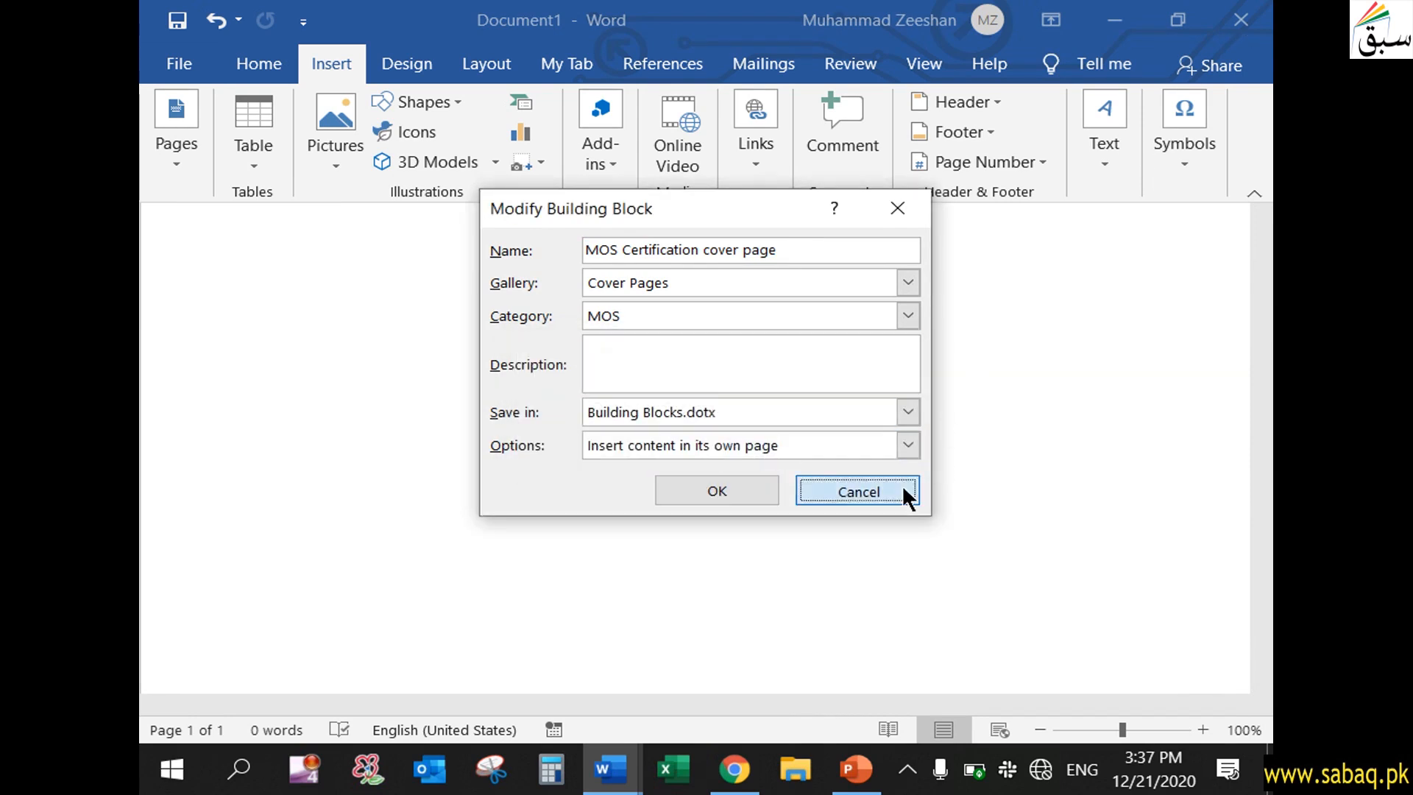
- Close the new document without saving it and return to the start of "Word 18 - Cover Page, Blank Page etc.docx"
left_click(1253, 28)
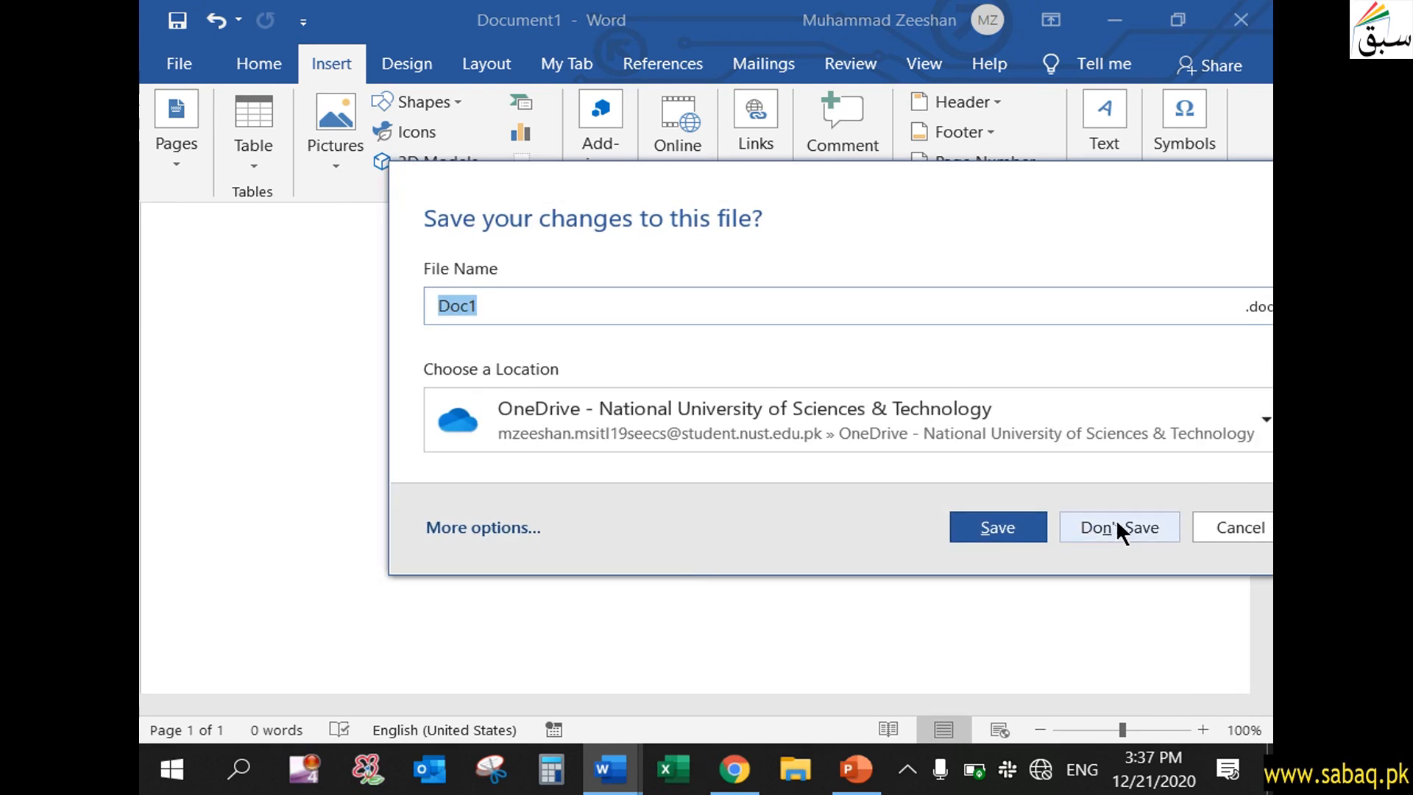
left_click(1123, 524)
left_click(582, 374)
scroll(581, 372, "up", 2)
left_click(590, 362)
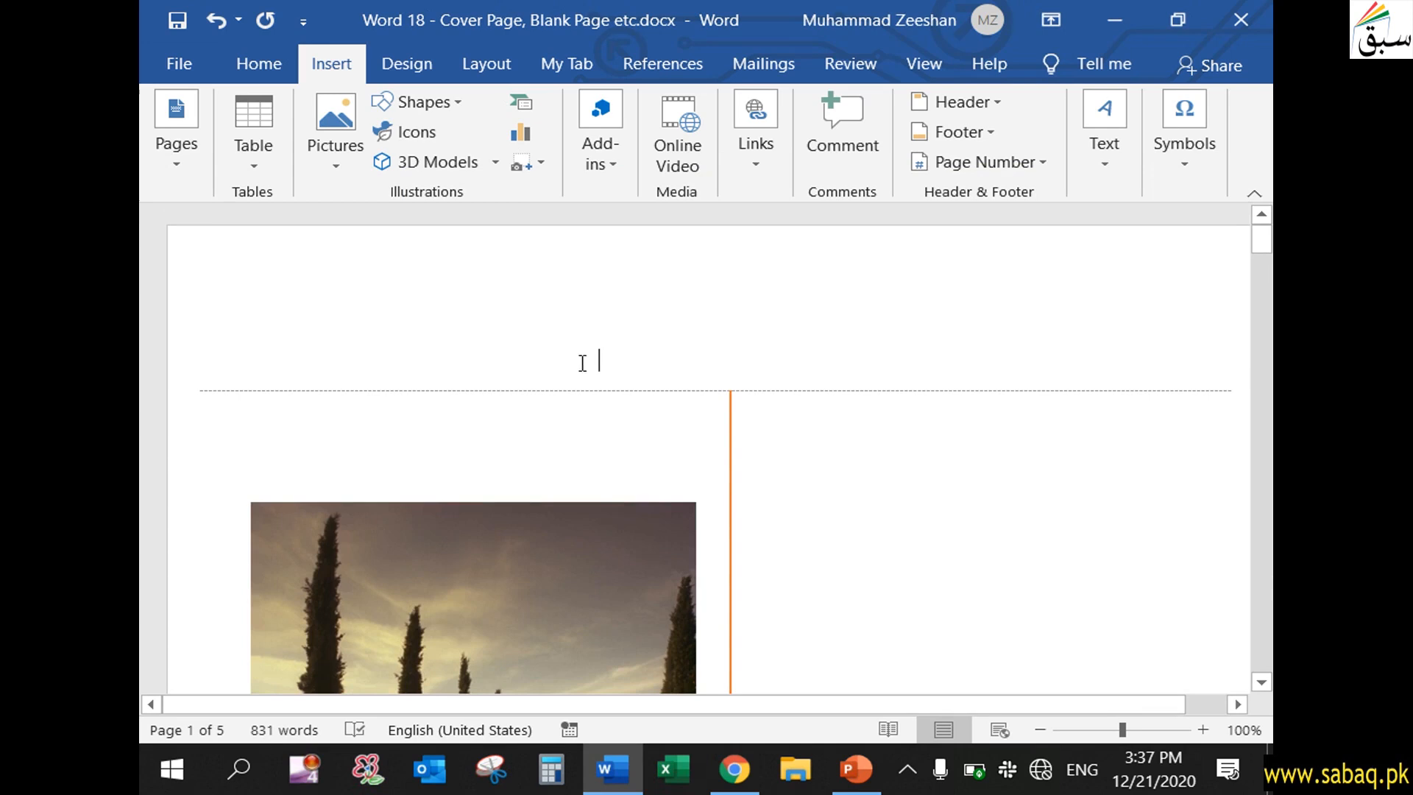
- Review the cover page gallery and its options, and look through the customised cover page in the document
left_click(193, 150)
left_click(194, 282)
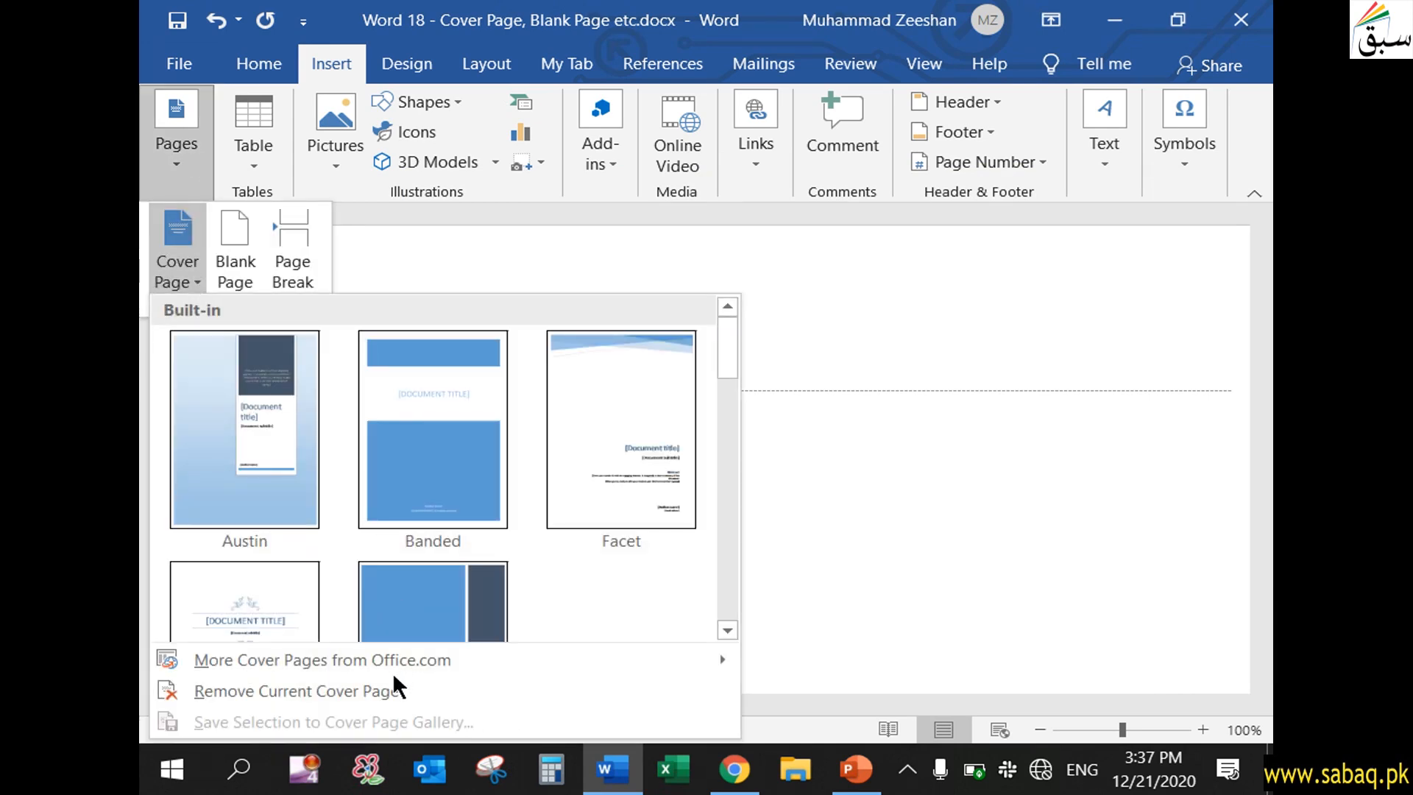
mouse_move(343, 672)
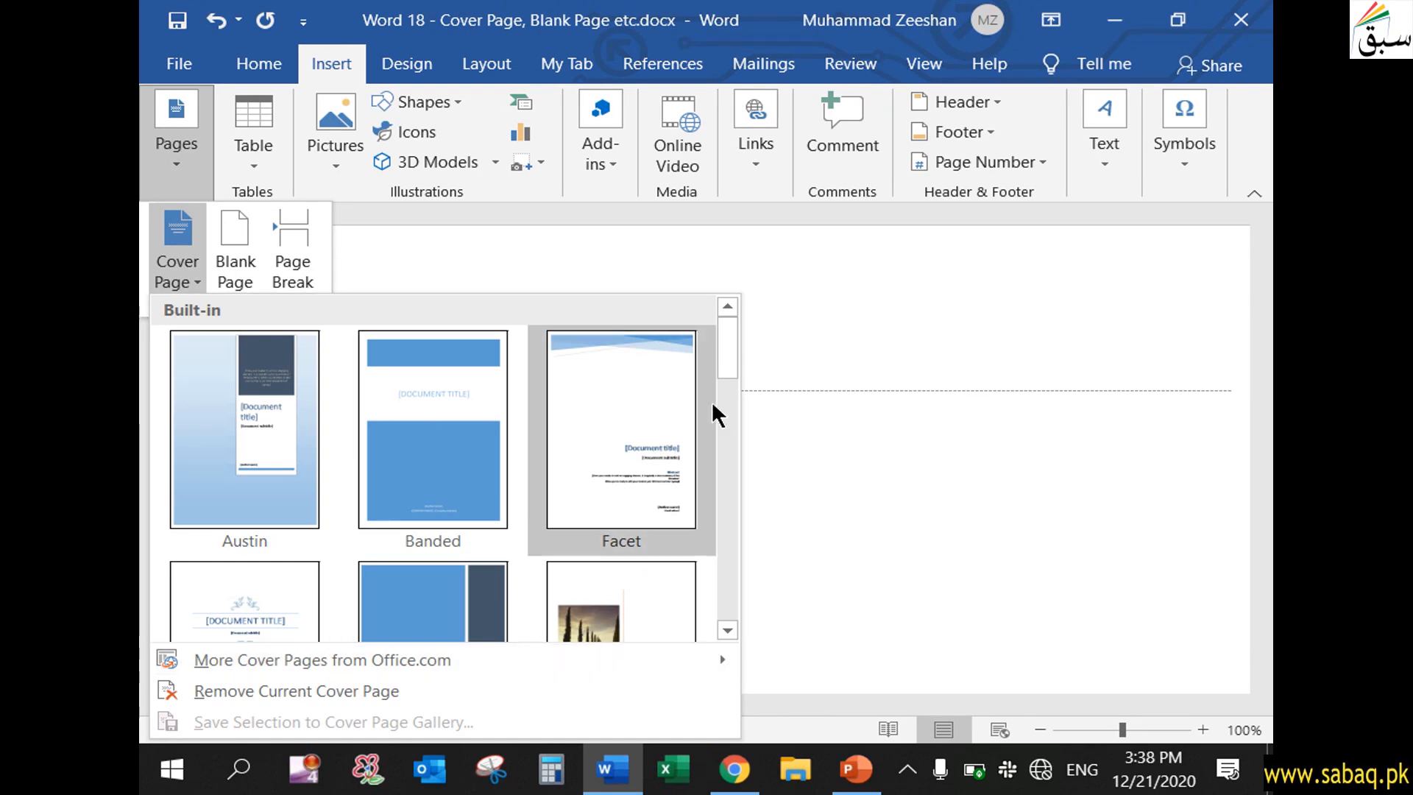
scroll(728, 369, "down", 2)
left_click_drag(740, 486, 736, 339)
left_click(879, 320)
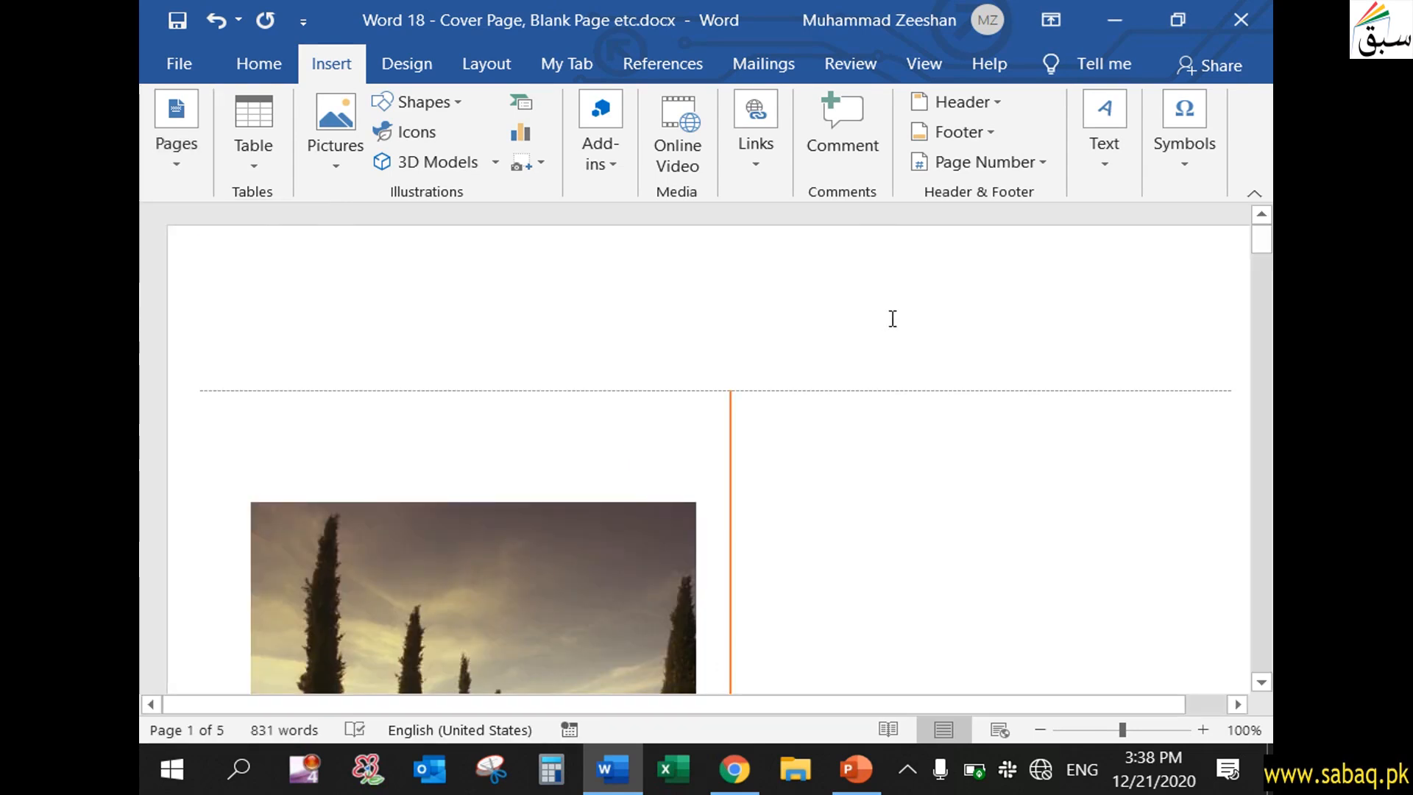
scroll(408, 340, "down", 12)
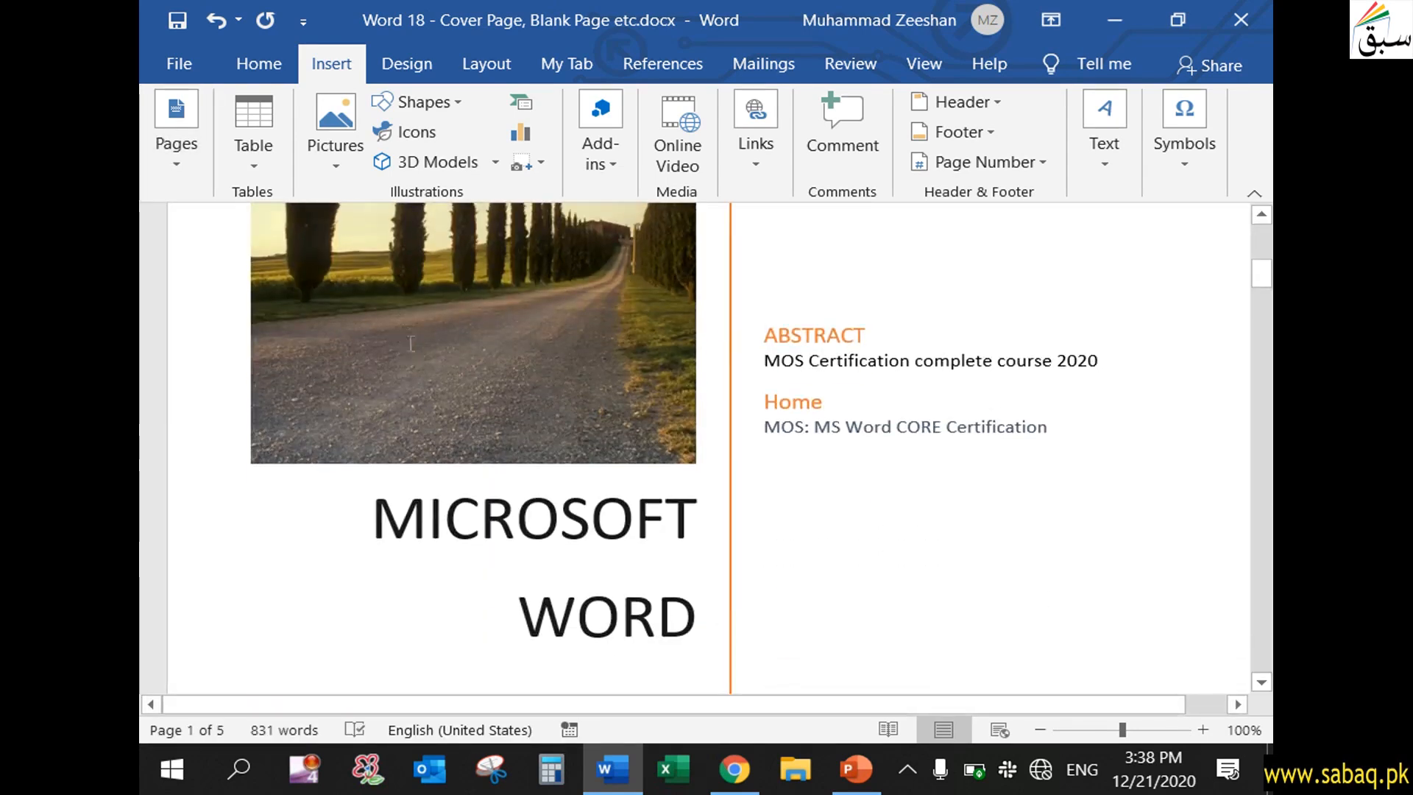
left_click(864, 614)
scroll(744, 571, "up", 5)
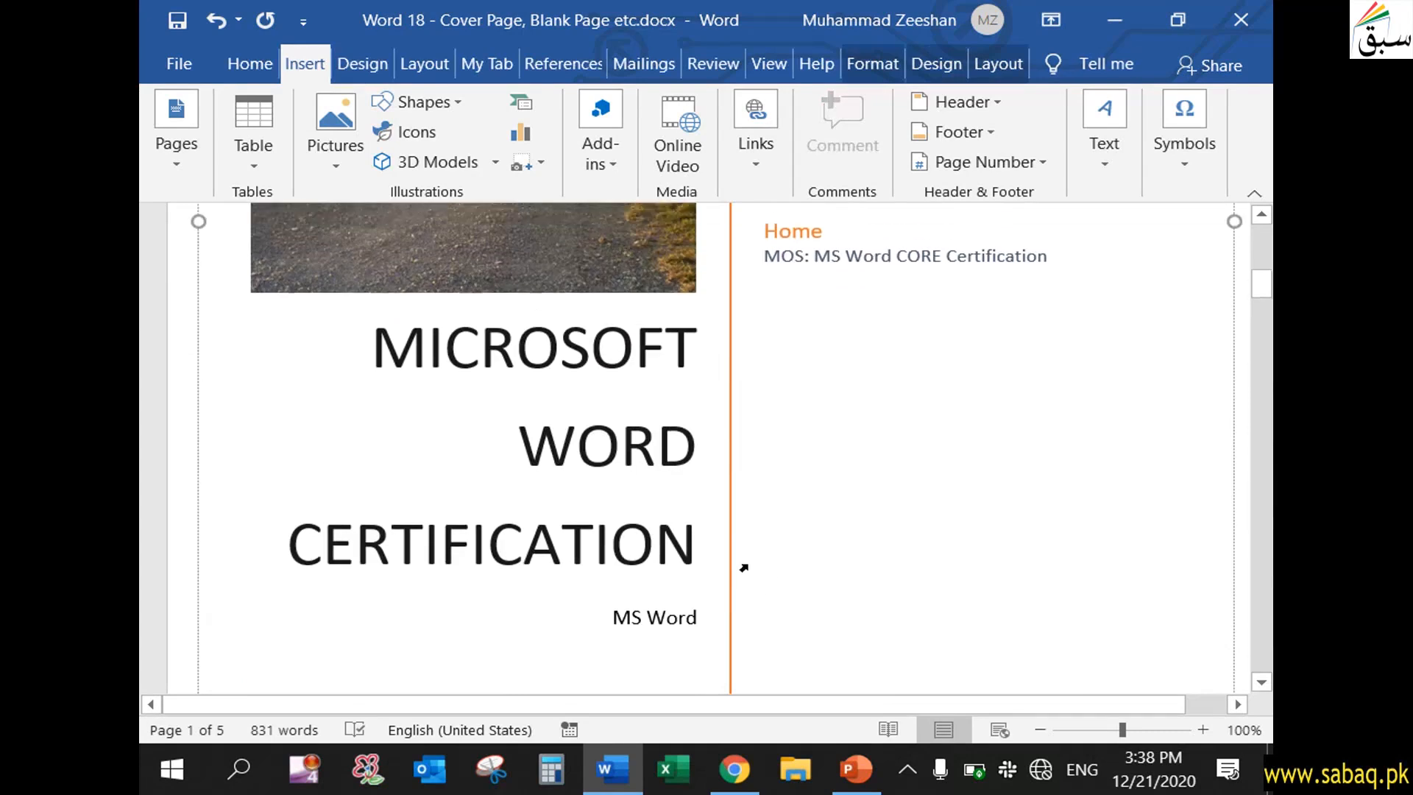
scroll(758, 574, "up", 5)
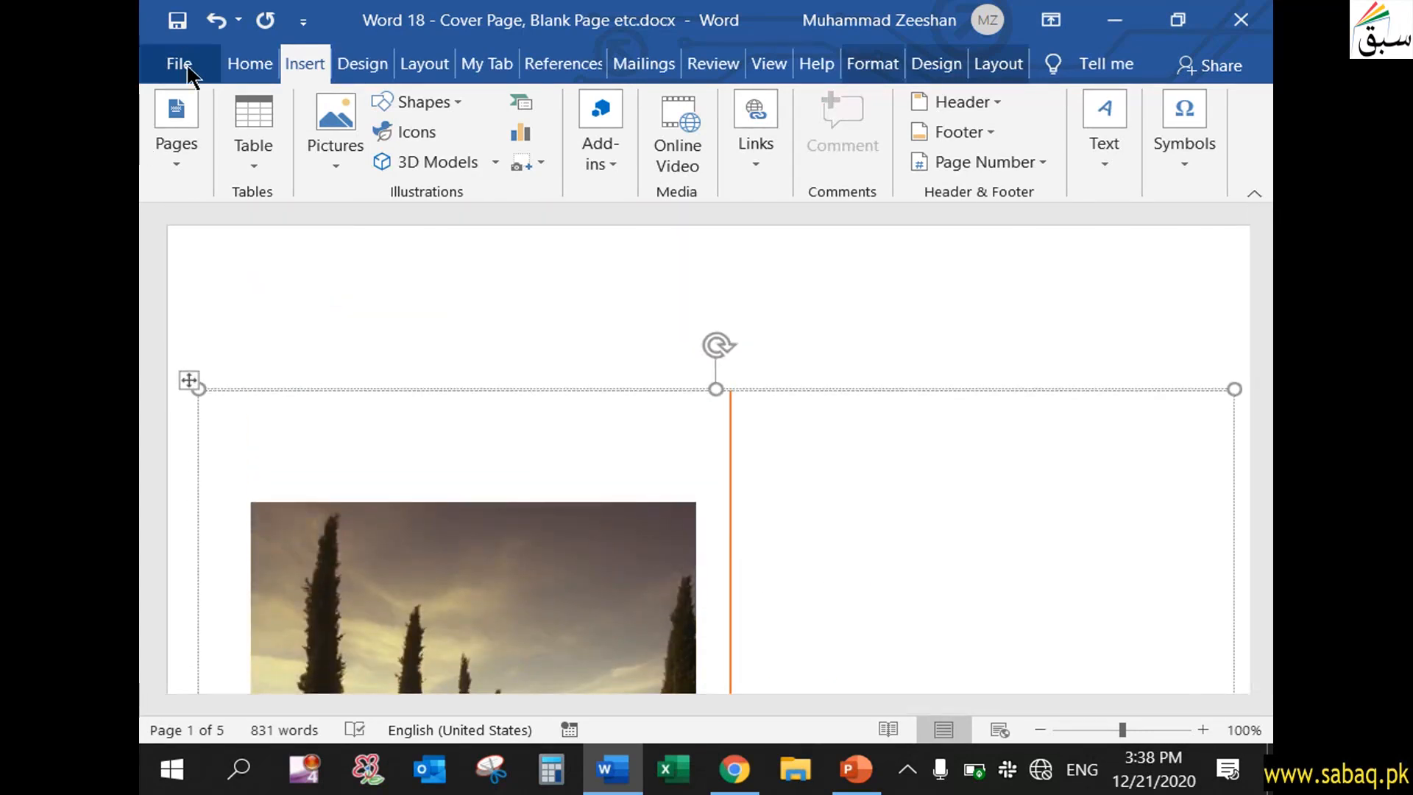
- Remove the customised cover page from the "Word 18 - Cover Page, Blank Page etc.docx" document
left_click(183, 66)
left_click(181, 75)
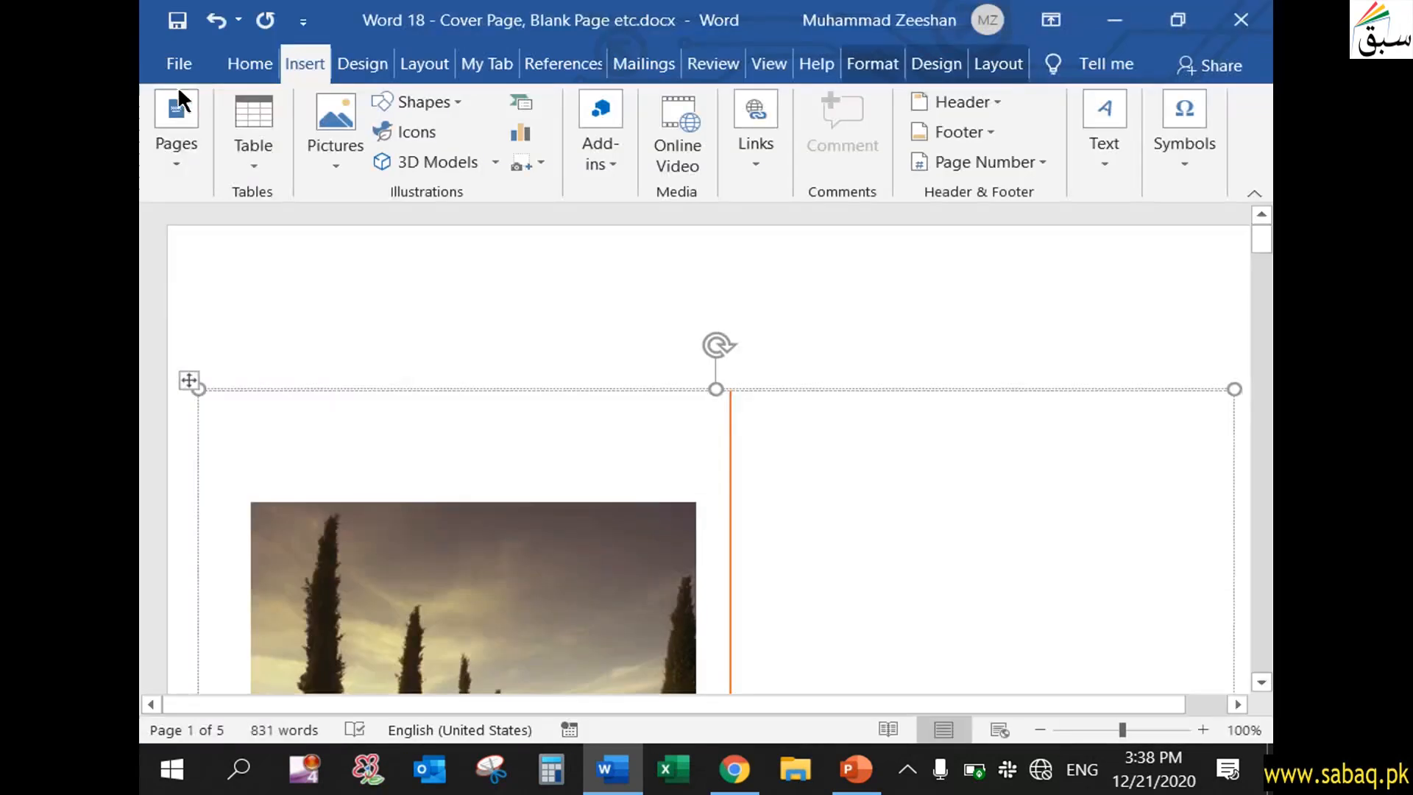
left_click(181, 168)
left_click(193, 273)
scroll(417, 545, "down", 5)
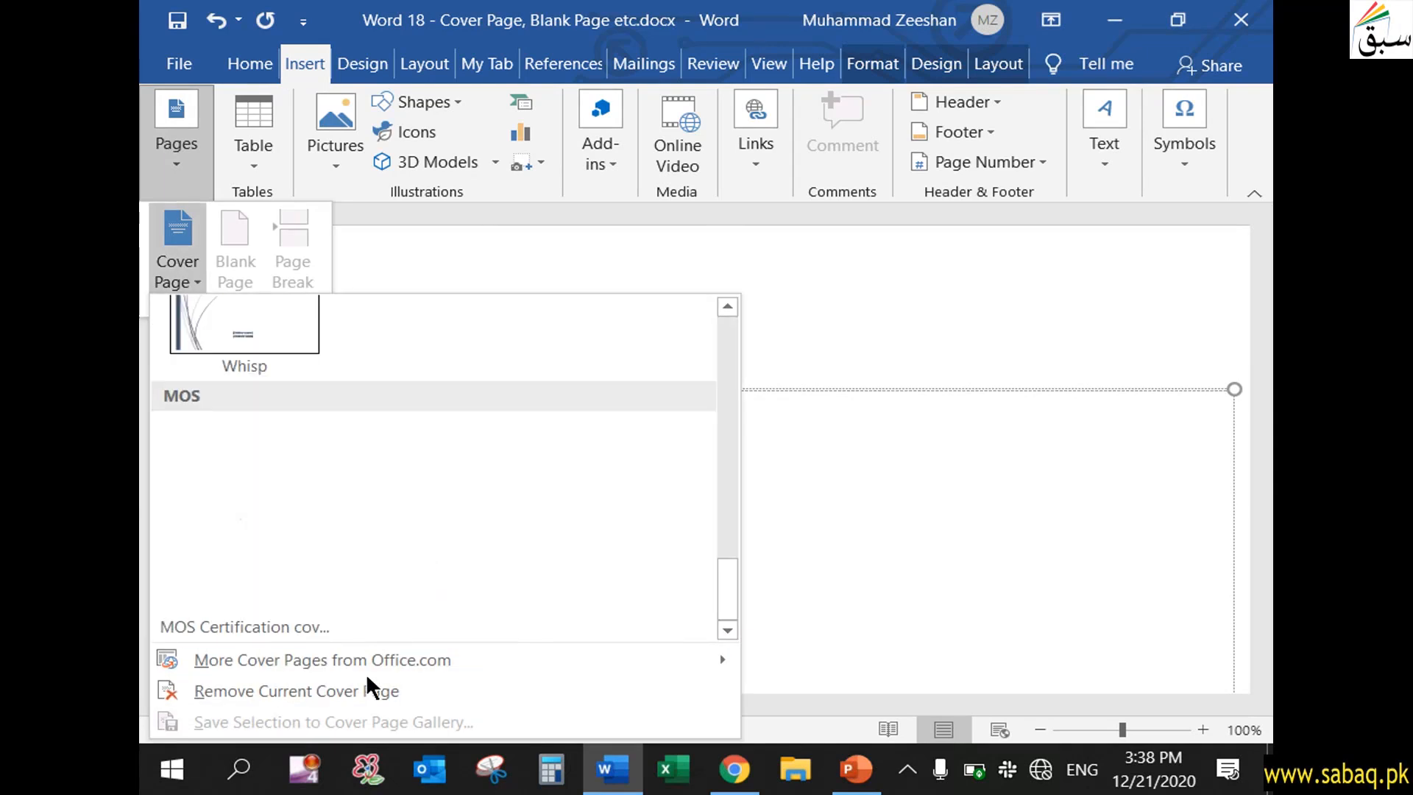
left_click(374, 689)
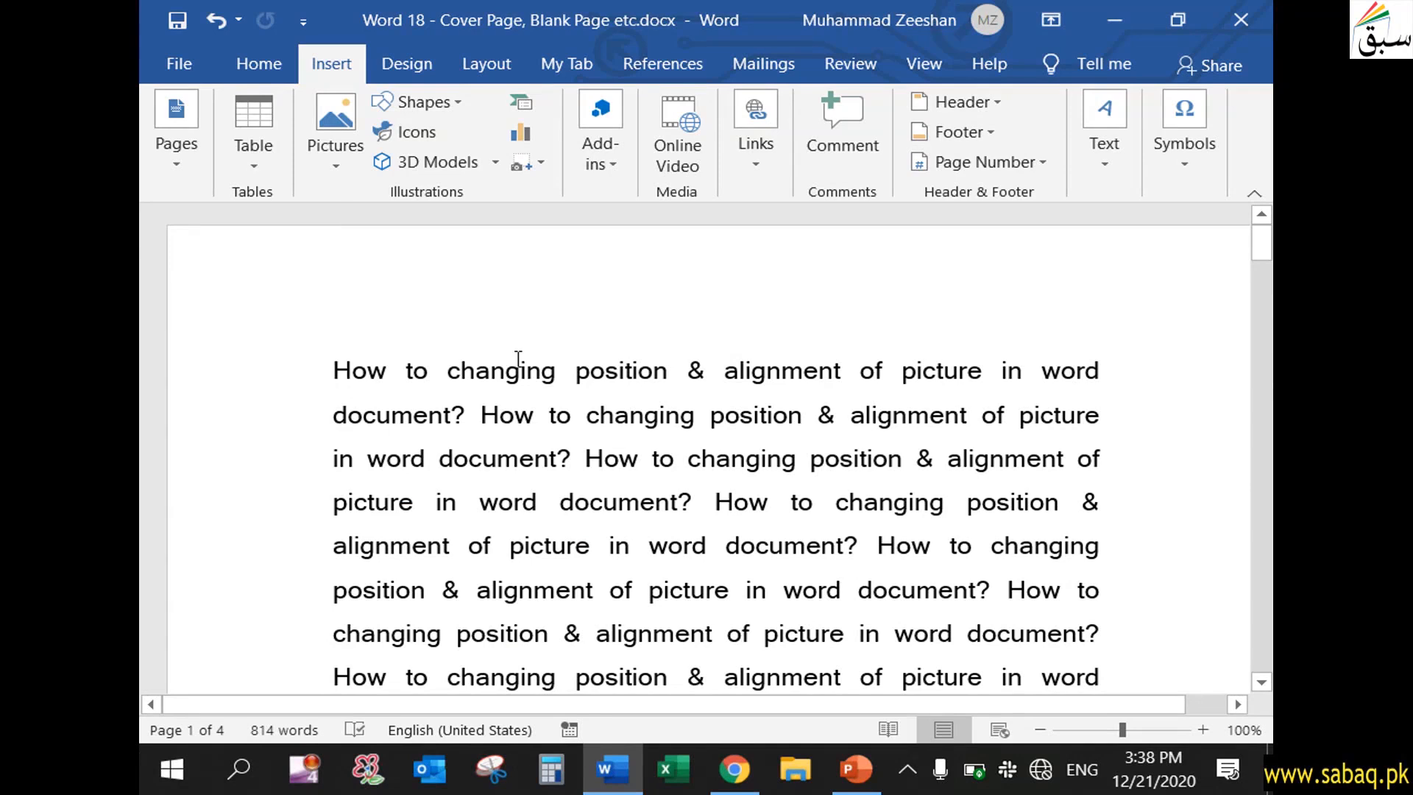
- Insert a blank page before the first paragraph and place the cursor at the start of it
left_click(181, 160)
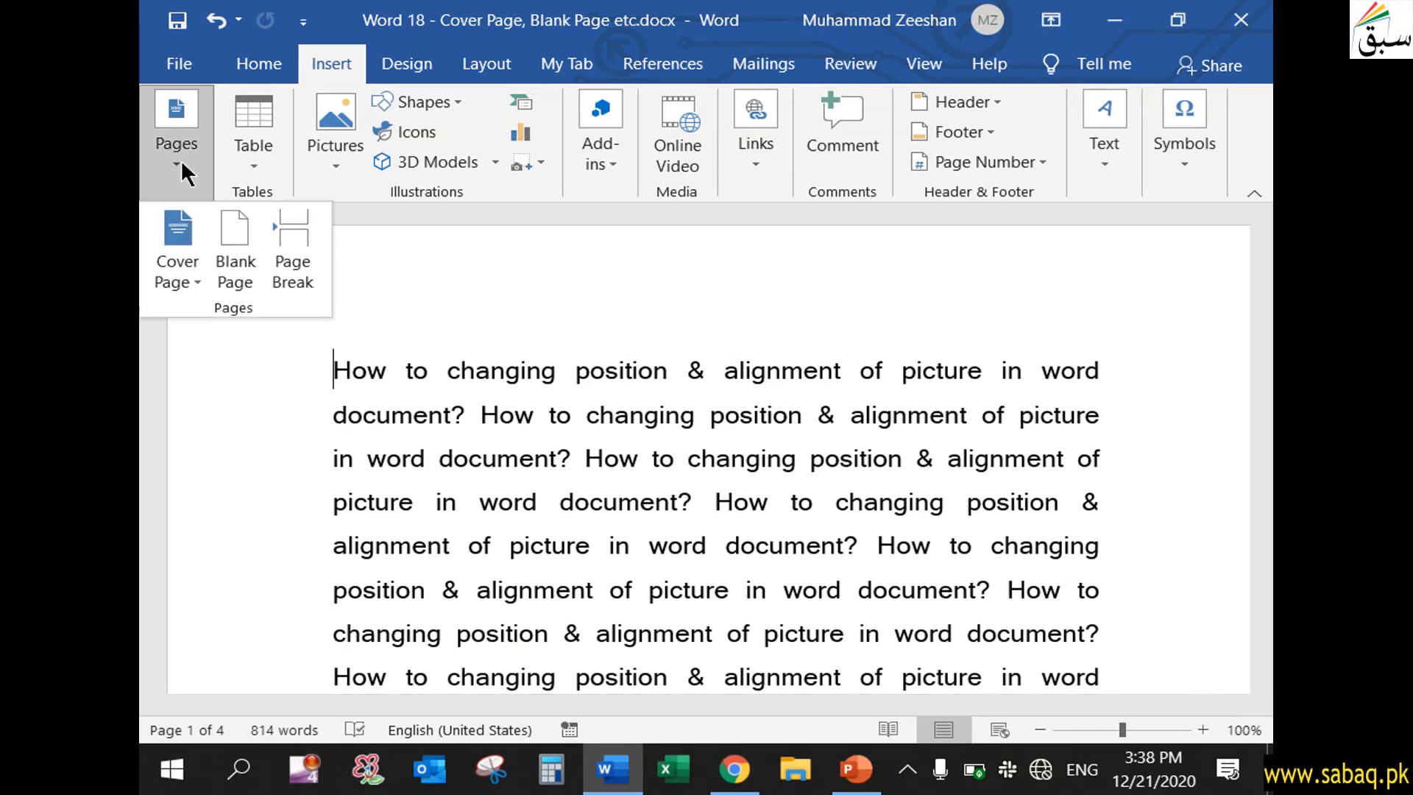
left_click(244, 236)
left_click_drag(1254, 375, 1267, 231)
left_click(342, 390)
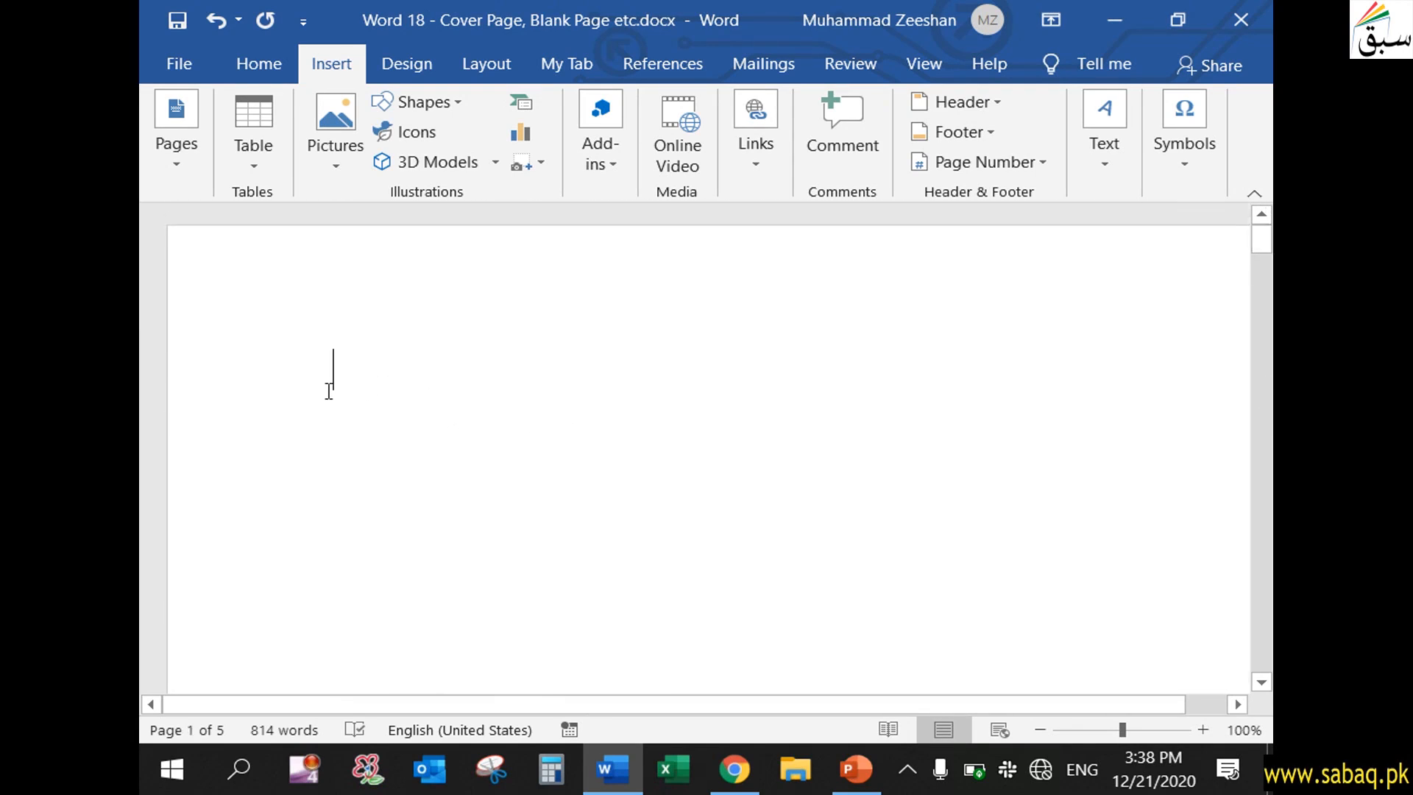
scroll(427, 551, "down", 5)
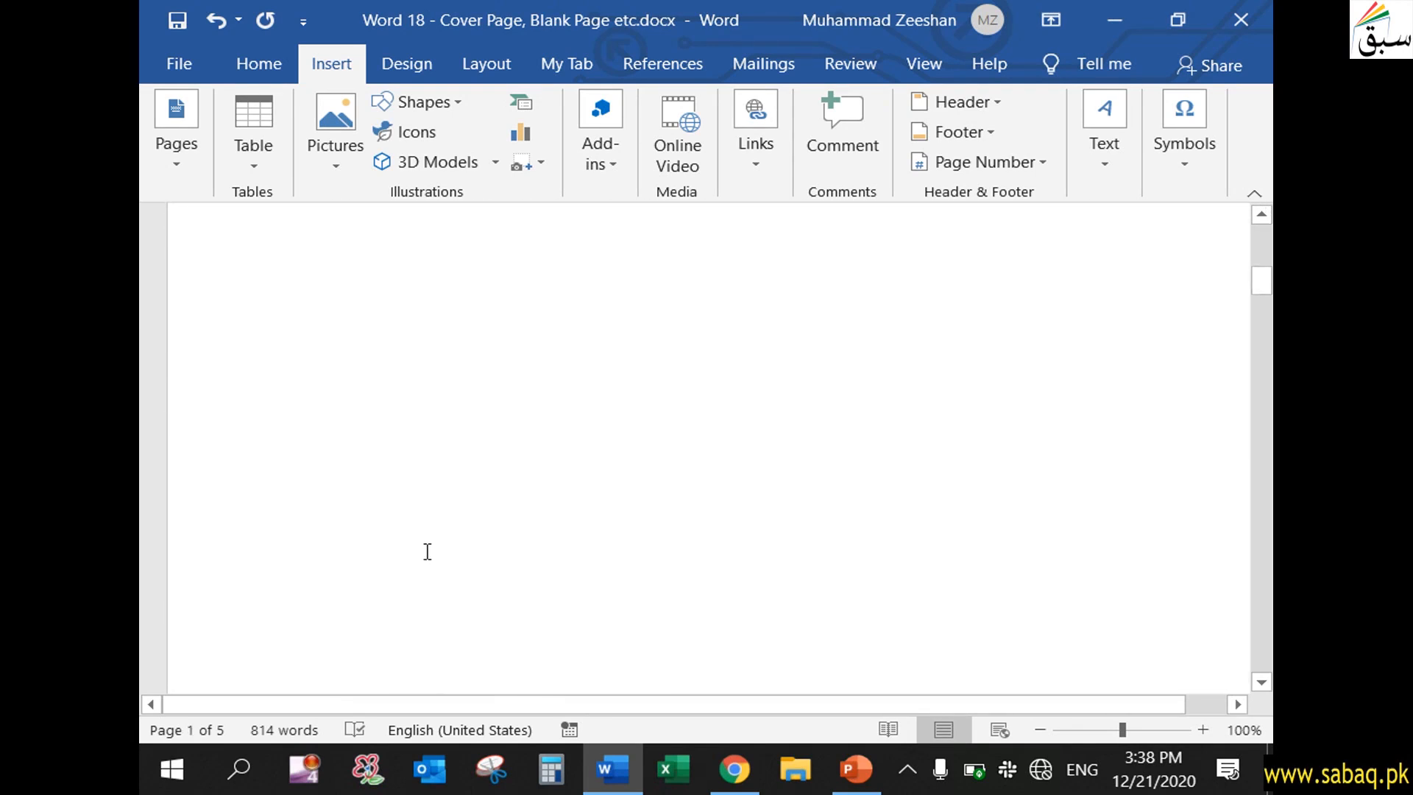
scroll(434, 549, "up", 5)
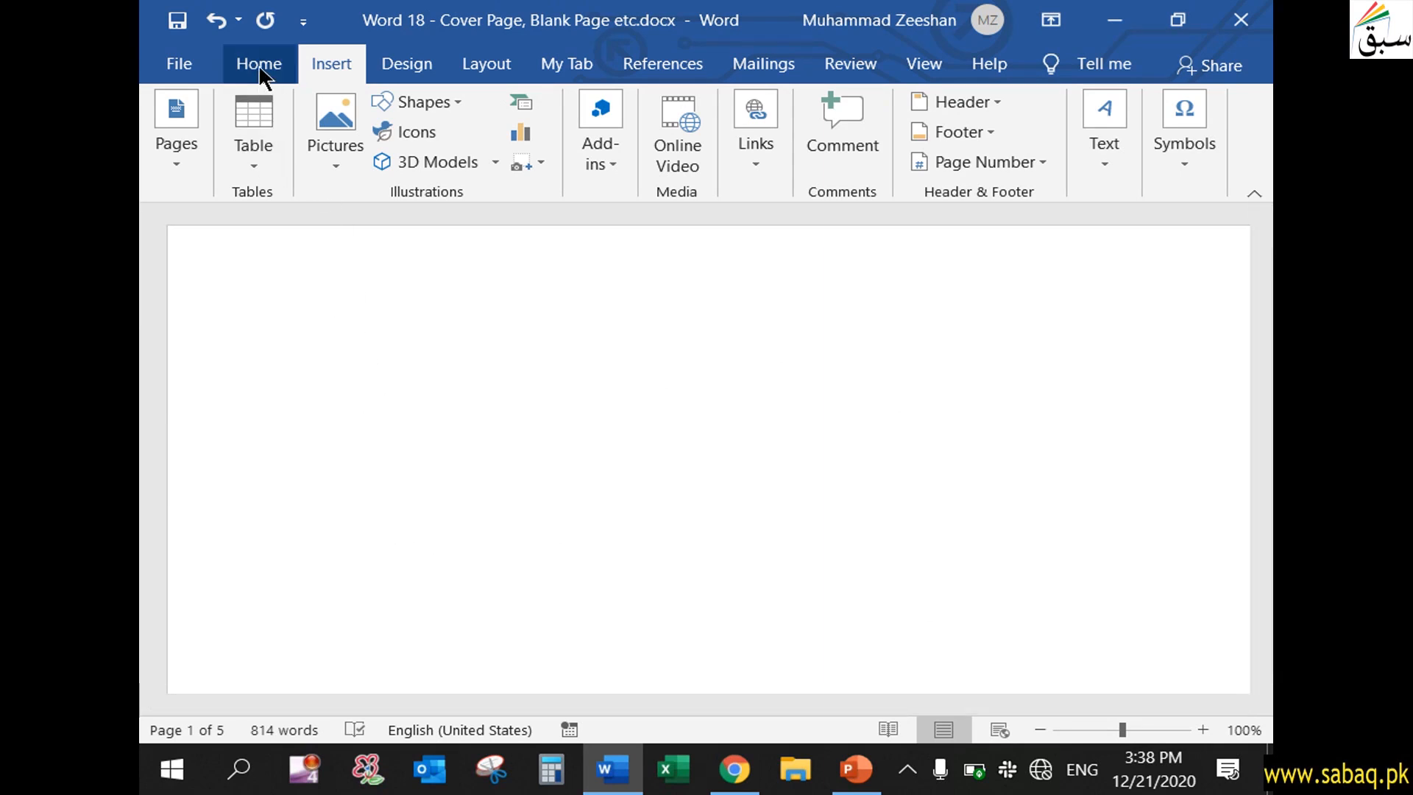
- Draw a large pentagon in the middle of the upper part of the blank page and widen it slightly
left_click(446, 104)
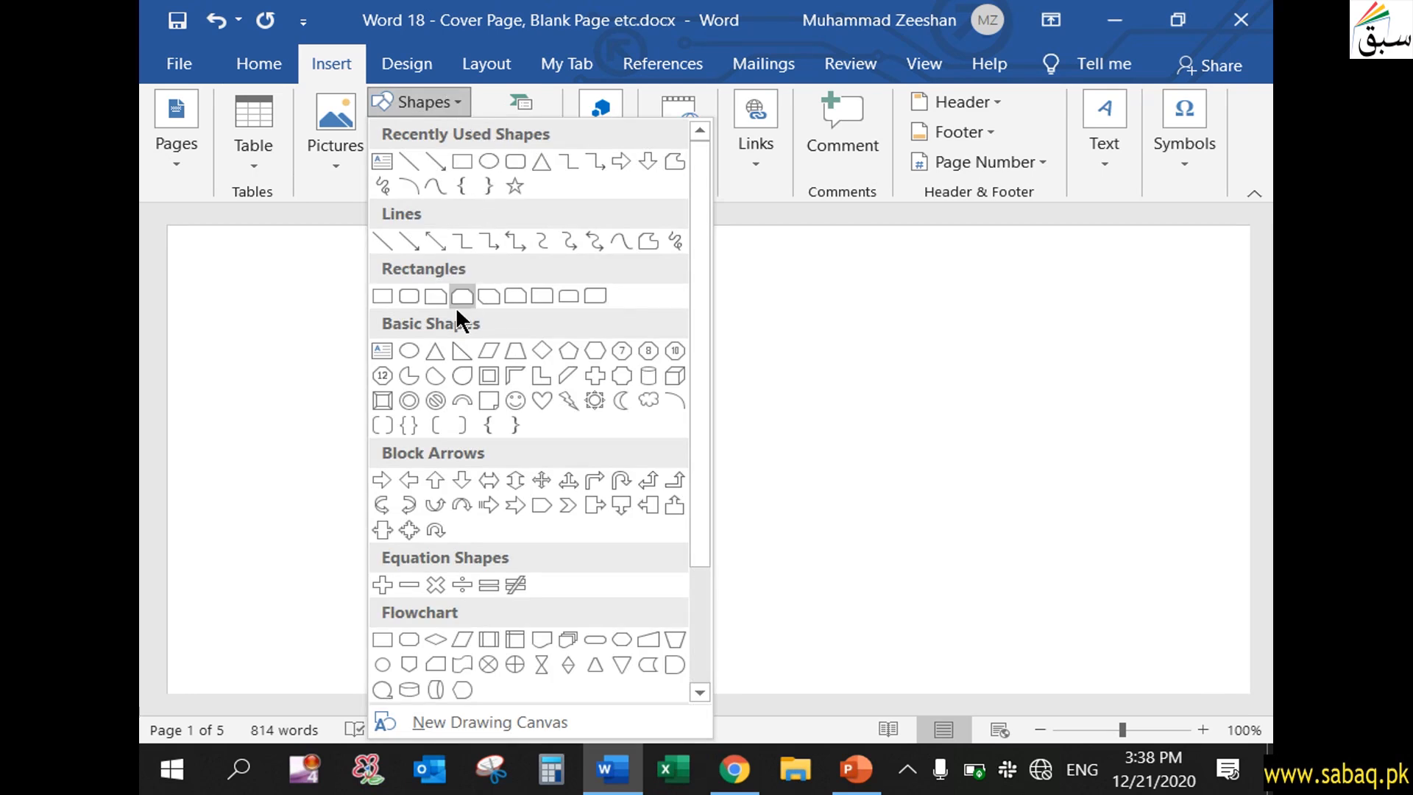
left_click(572, 347)
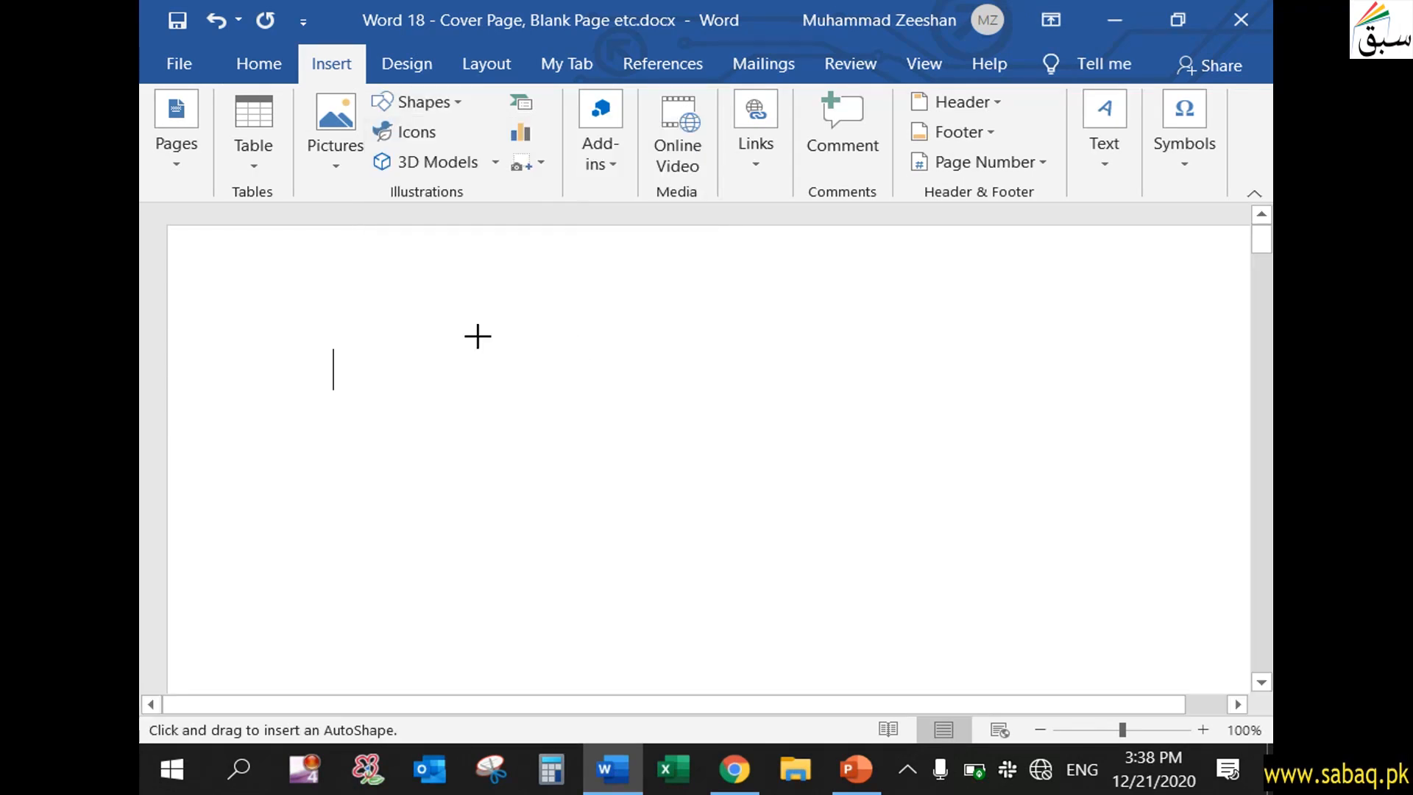
left_click_drag(495, 352, 903, 657)
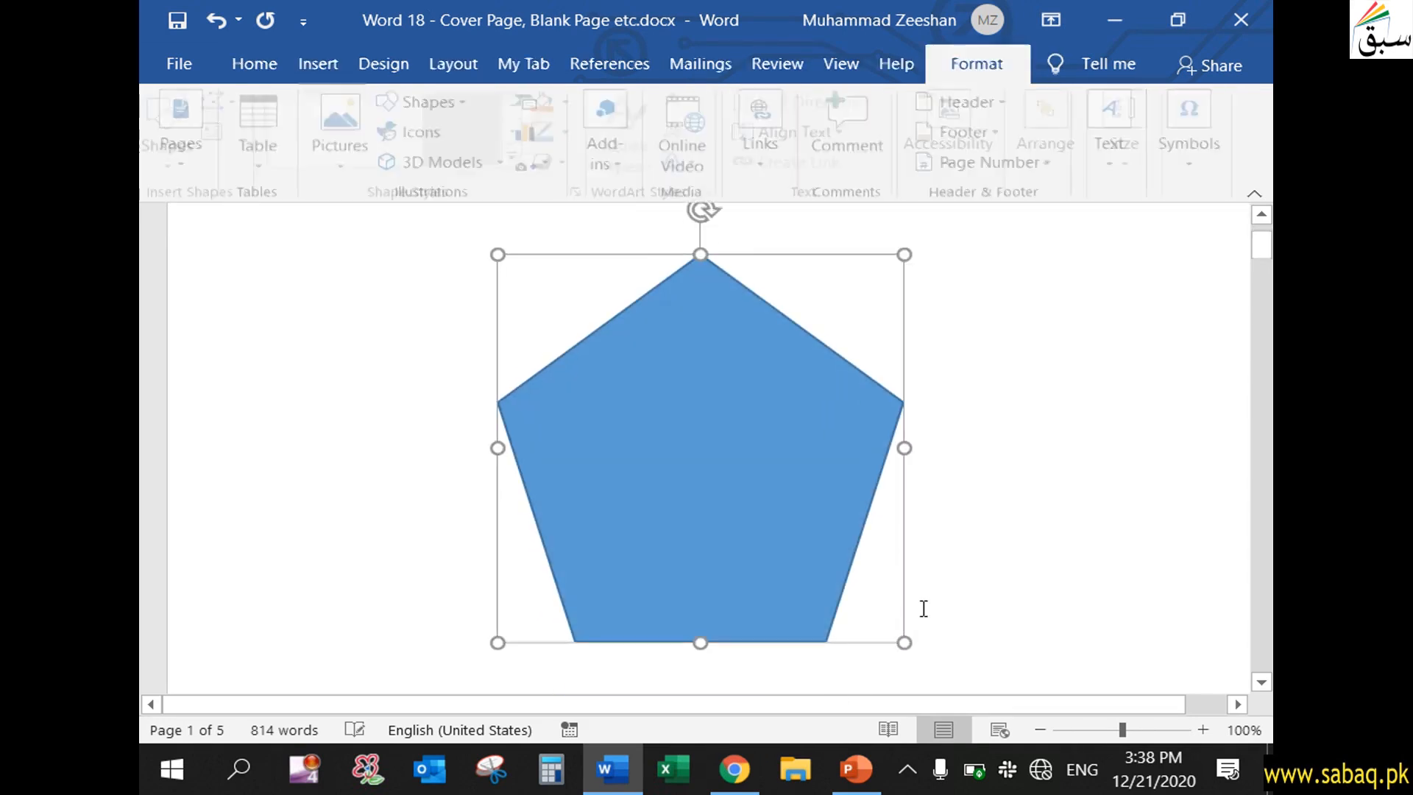
left_click_drag(905, 401, 925, 401)
scroll(905, 570, "down", 2)
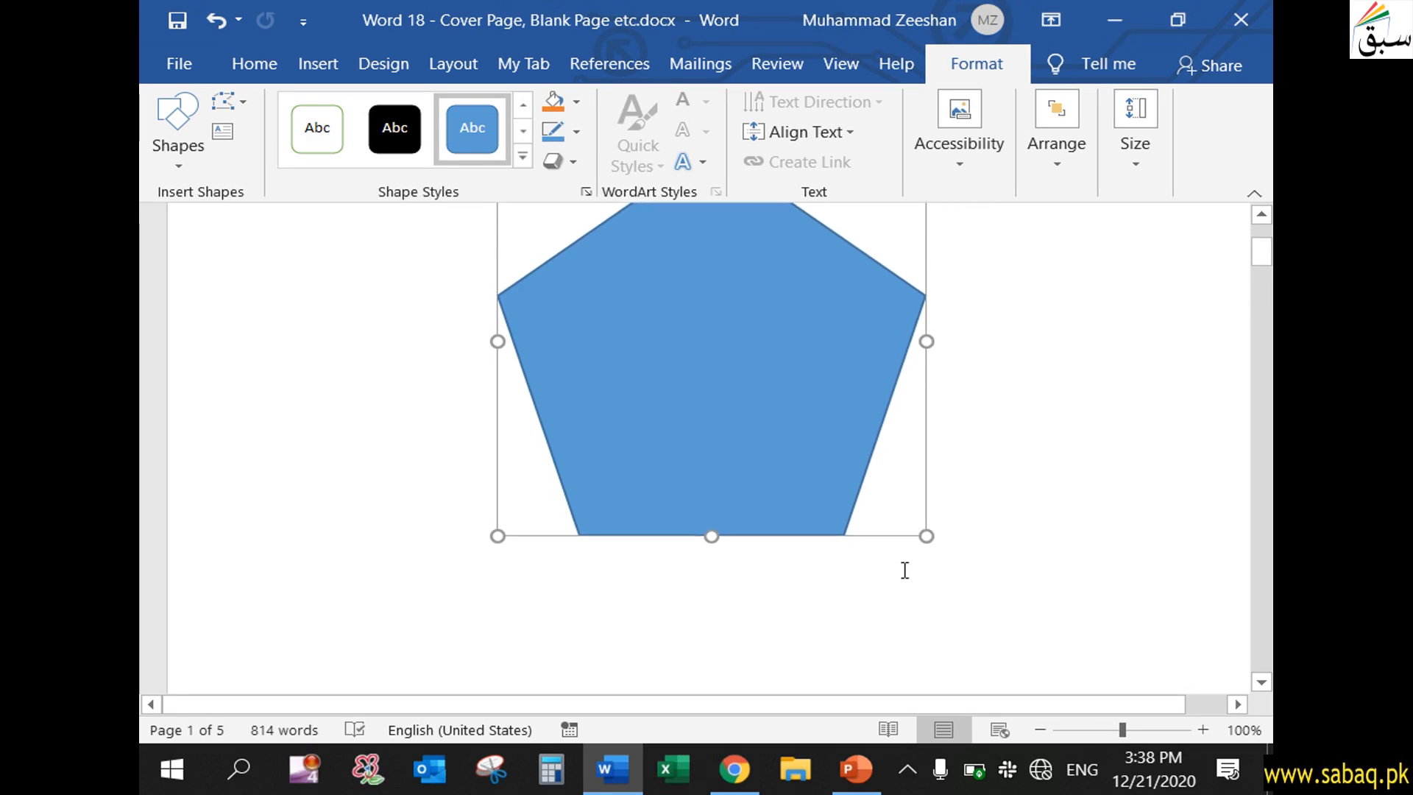
left_click(810, 609)
scroll(810, 609, "up", 6)
scroll(810, 610, "down", 3)
scroll(810, 609, "up", 3)
scroll(751, 479, "down", 4)
- Try the light grey gradient theme style on the pentagon, and apply the light gold gradient style instead
left_click(734, 409)
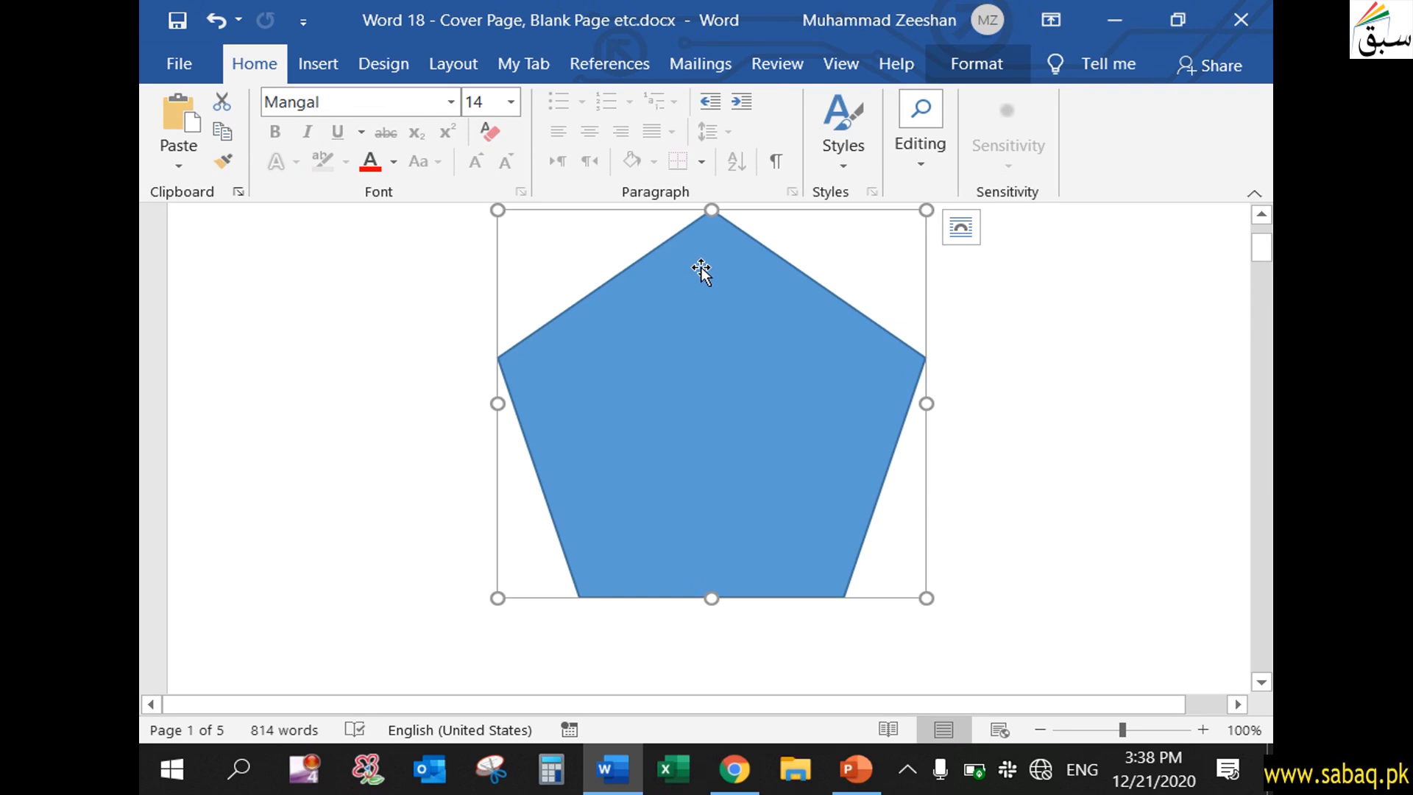
left_click(997, 65)
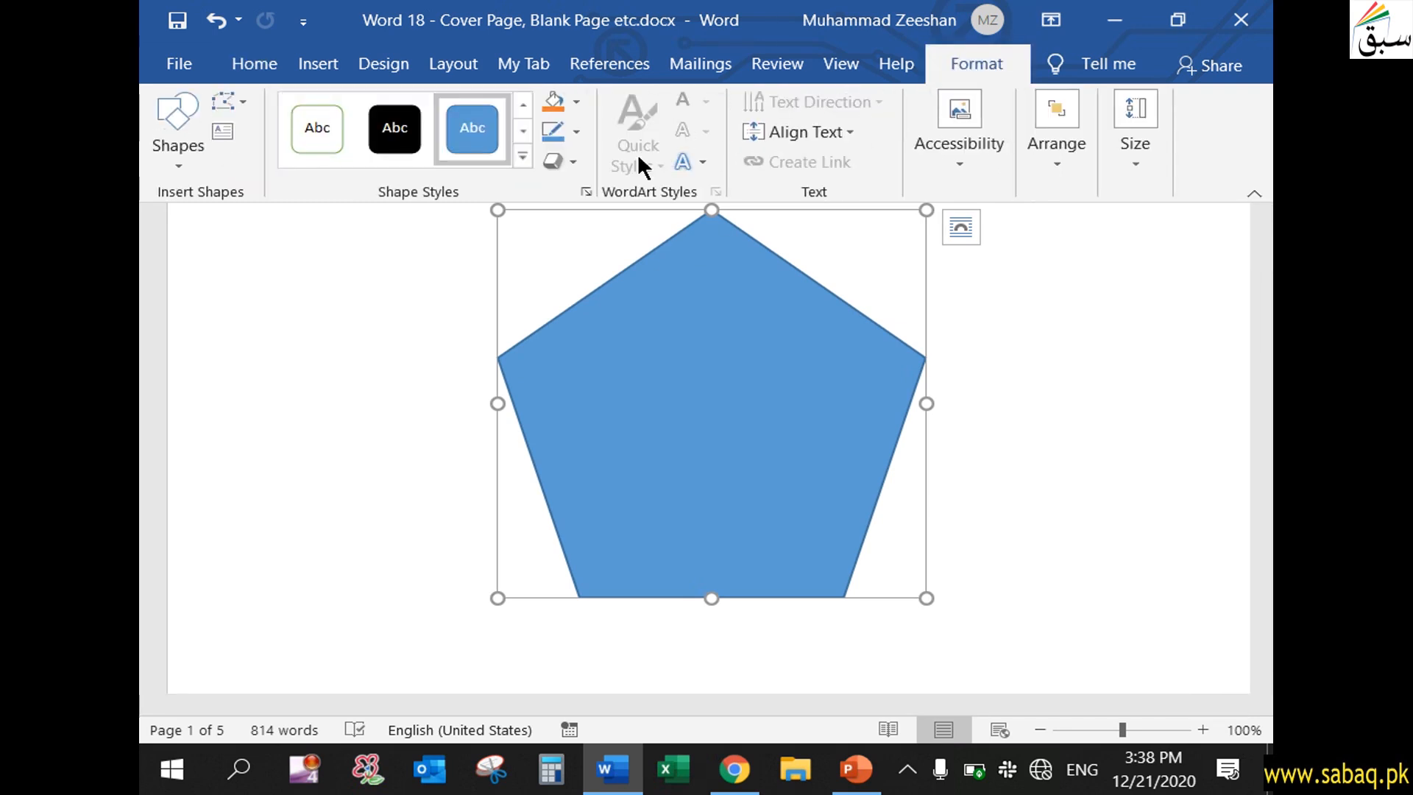
left_click(521, 156)
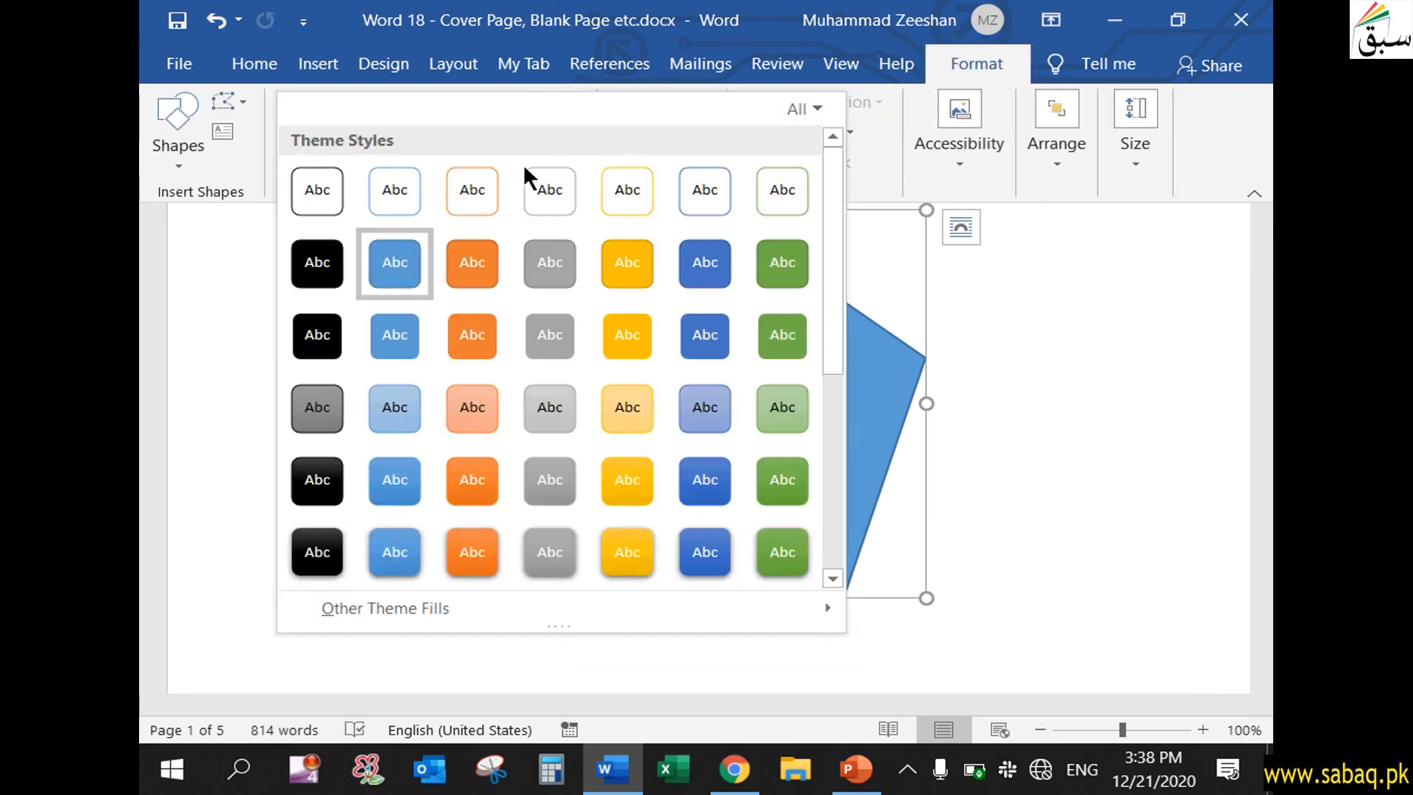
left_click(570, 405)
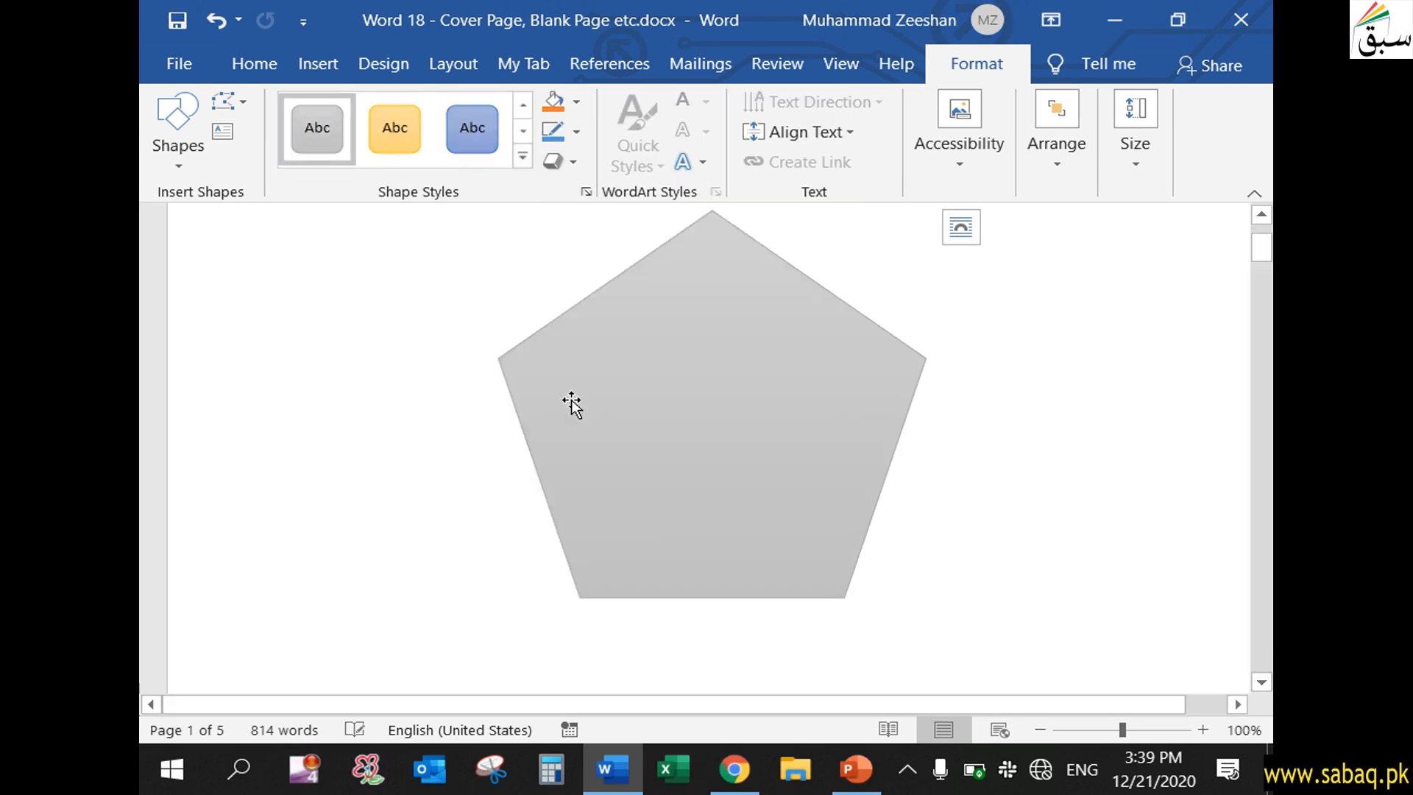
left_click(392, 138)
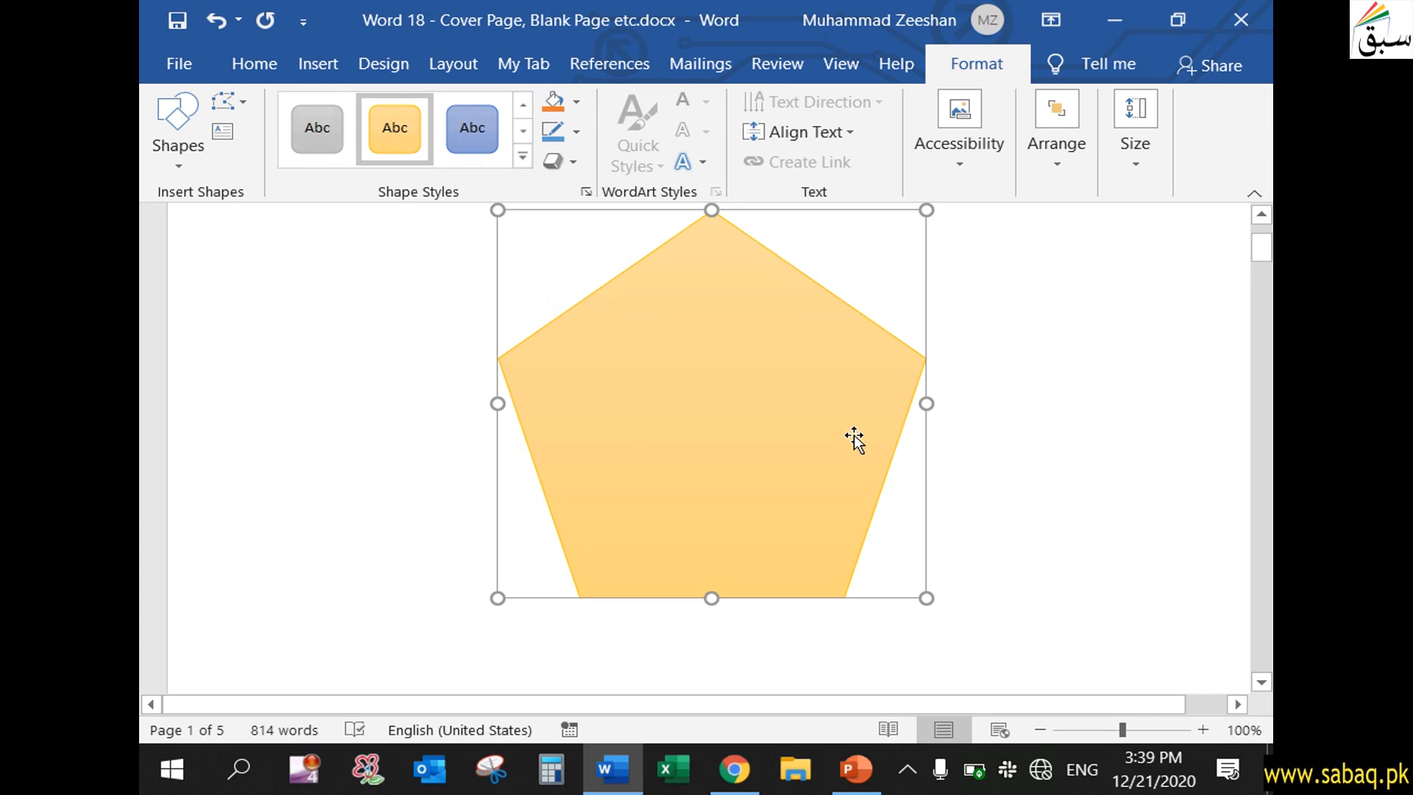
scroll(846, 438, "up", 1)
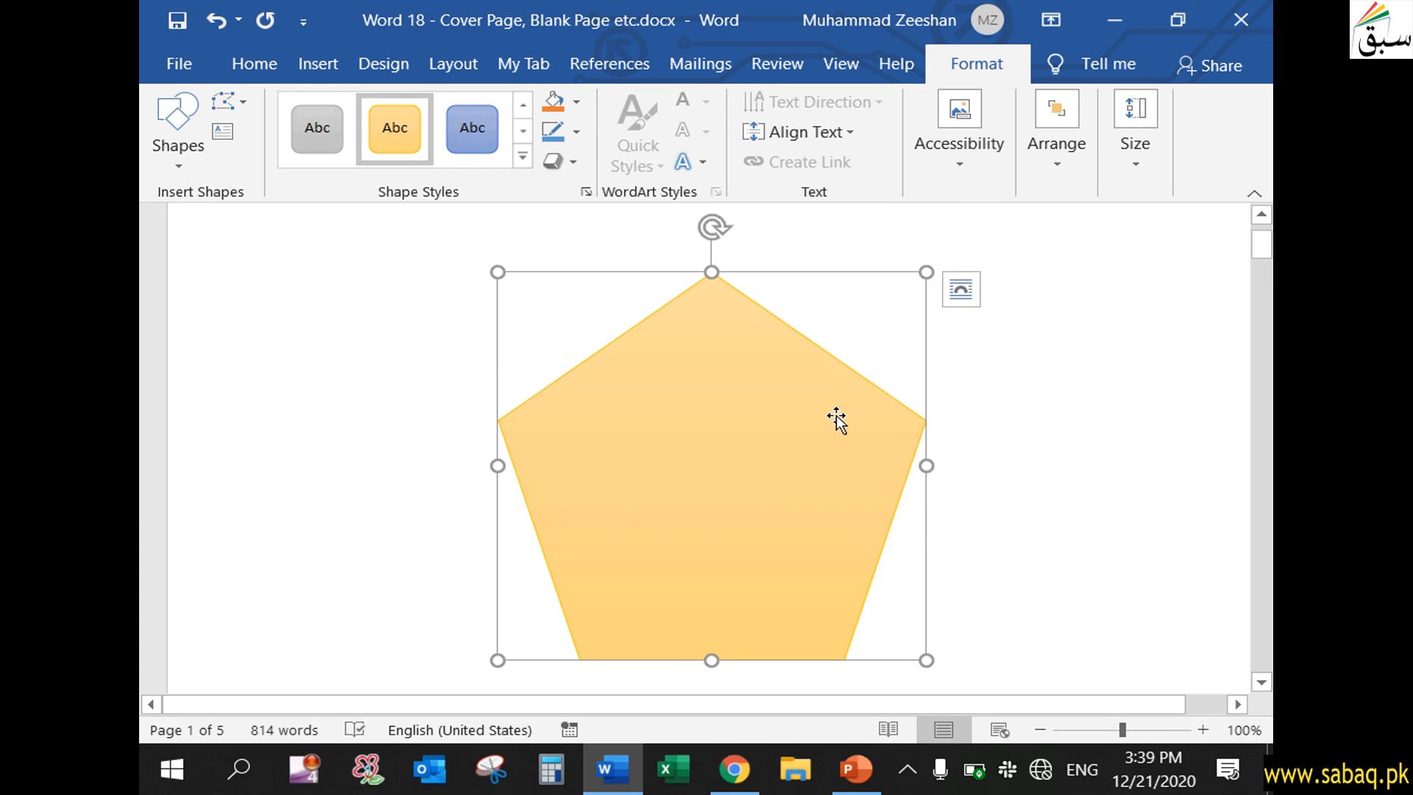
- Fill the pentagon with a lighter green theme colour and check the shape on the page
left_click(576, 101)
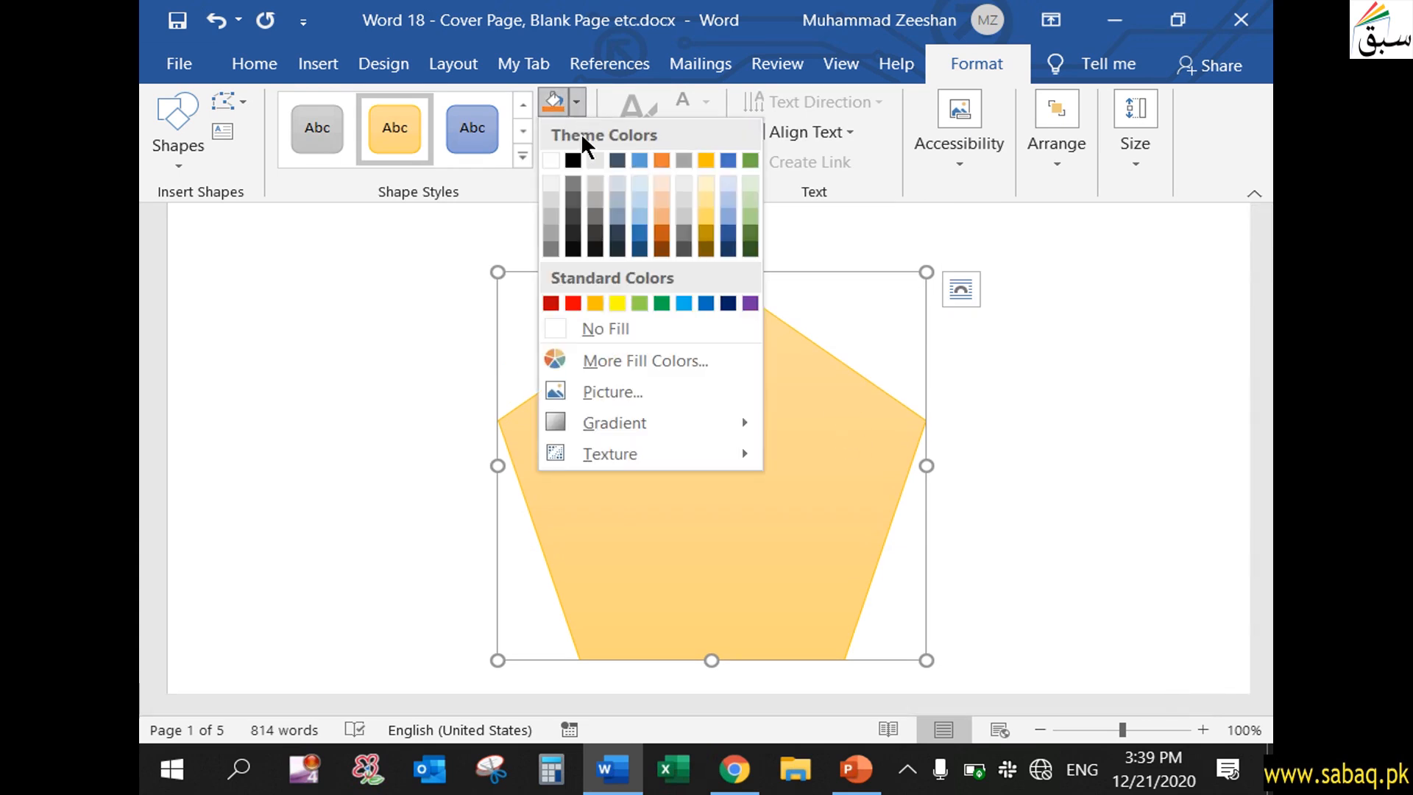
left_click(749, 211)
scroll(996, 562, "down", 1)
left_click(795, 568)
scroll(787, 493, "up", 3)
scroll(787, 483, "down", 2)
left_click(773, 475)
scroll(723, 398, "down", 2)
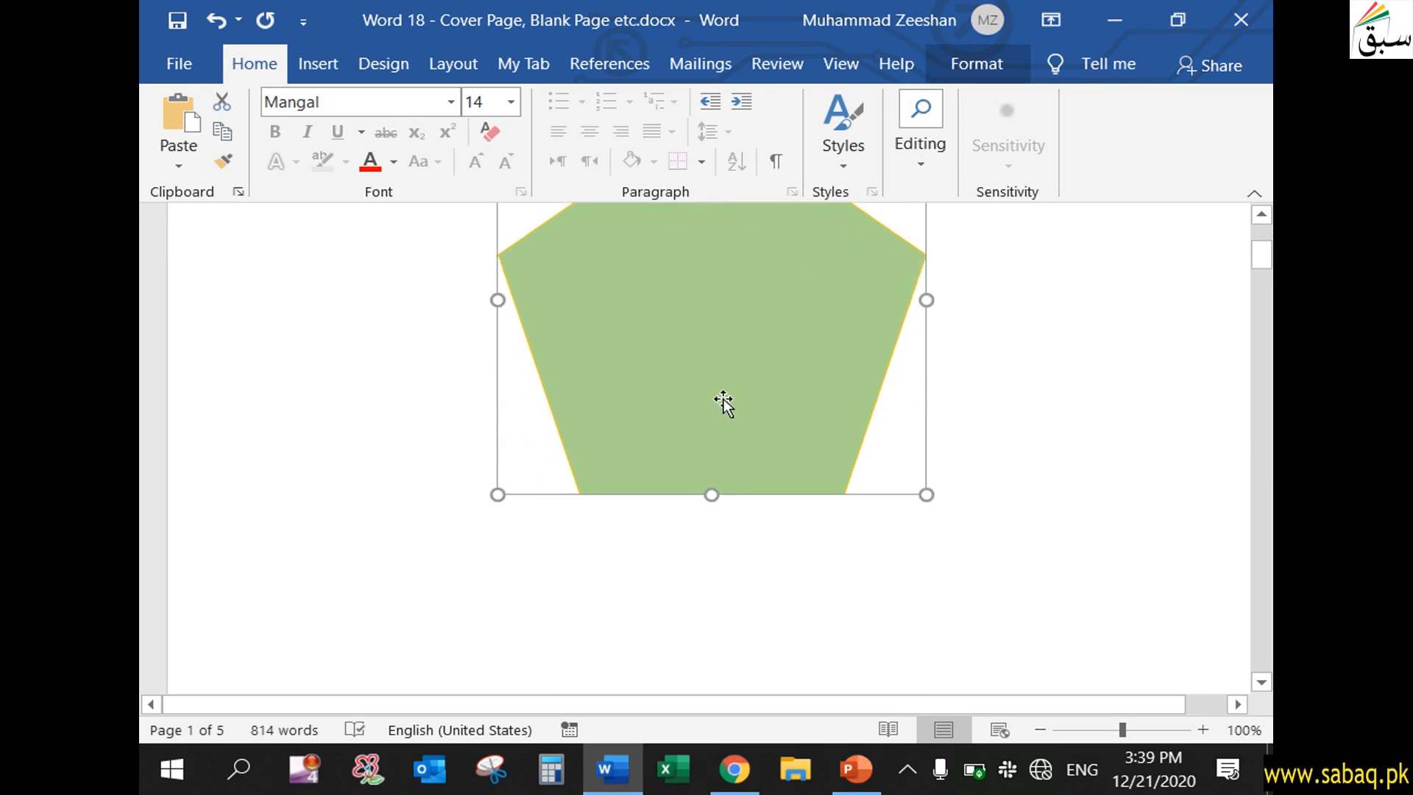
- Draw a diamond inside the green pentagon and centre it horizontally within the pentagon's upper half
scroll(722, 401, "up", 3)
left_click(323, 64)
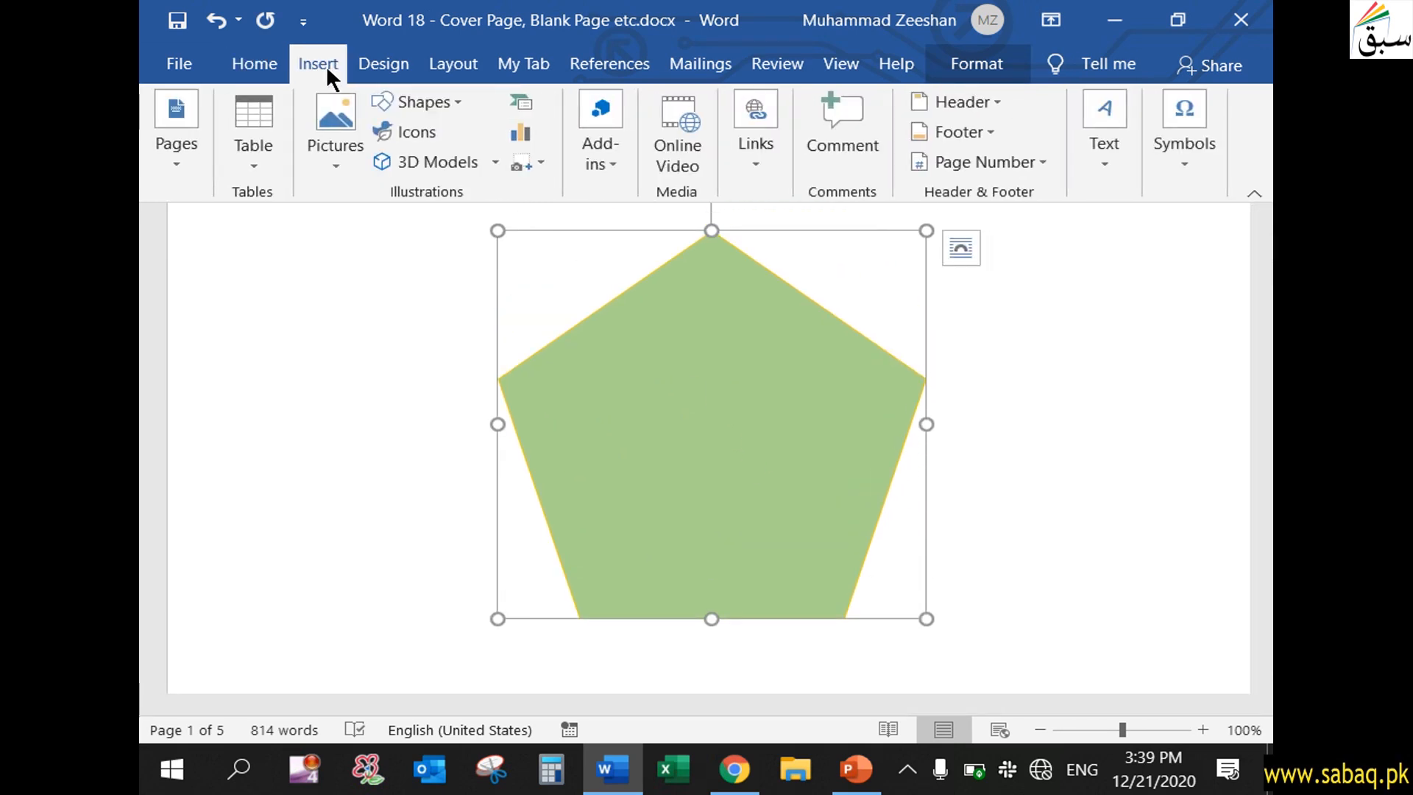
left_click(449, 102)
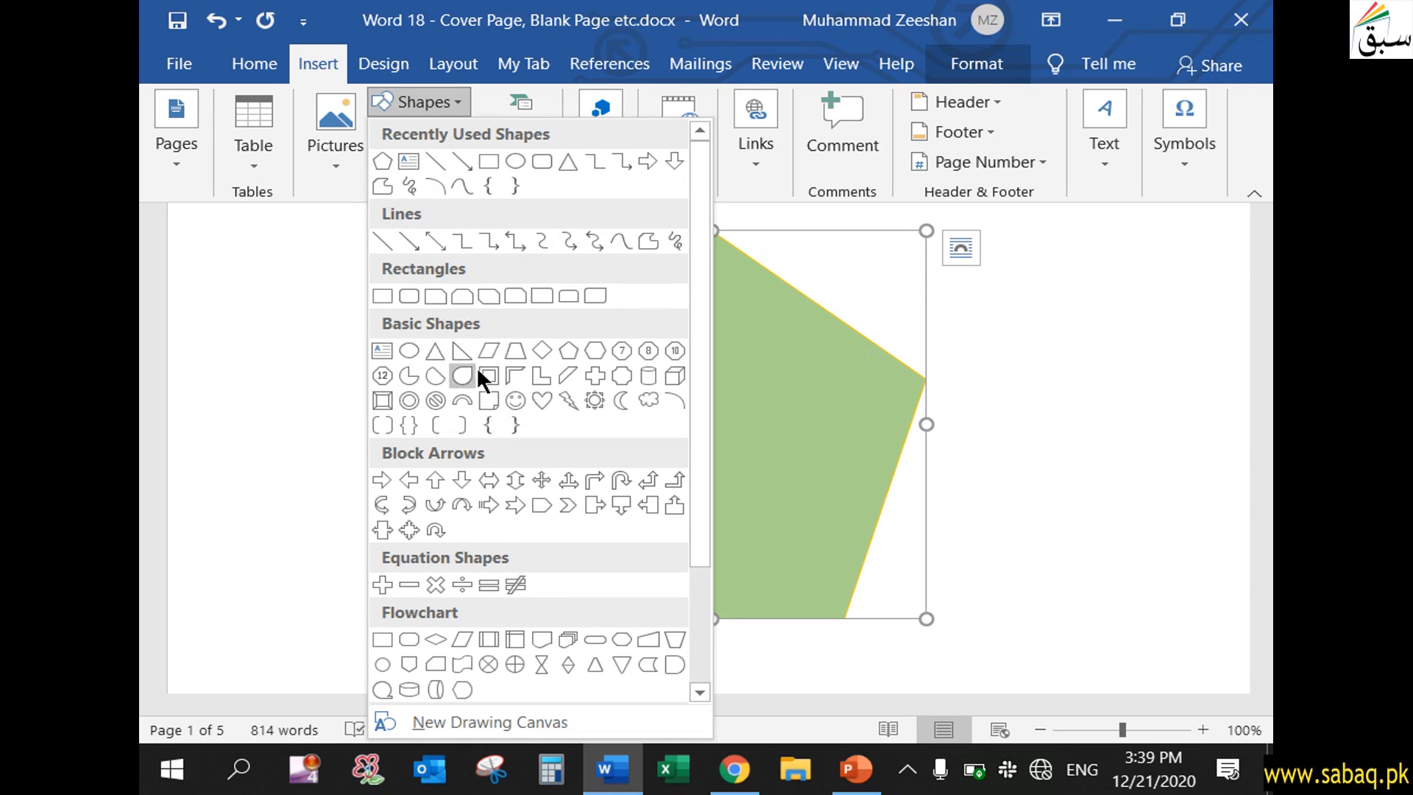
left_click(541, 352)
mouse_move(640, 323)
left_mouse_down()
mouse_move(725, 391)
mouse_move(760, 483)
mouse_move(824, 495)
left_mouse_up()
left_click_drag(741, 408, 712, 413)
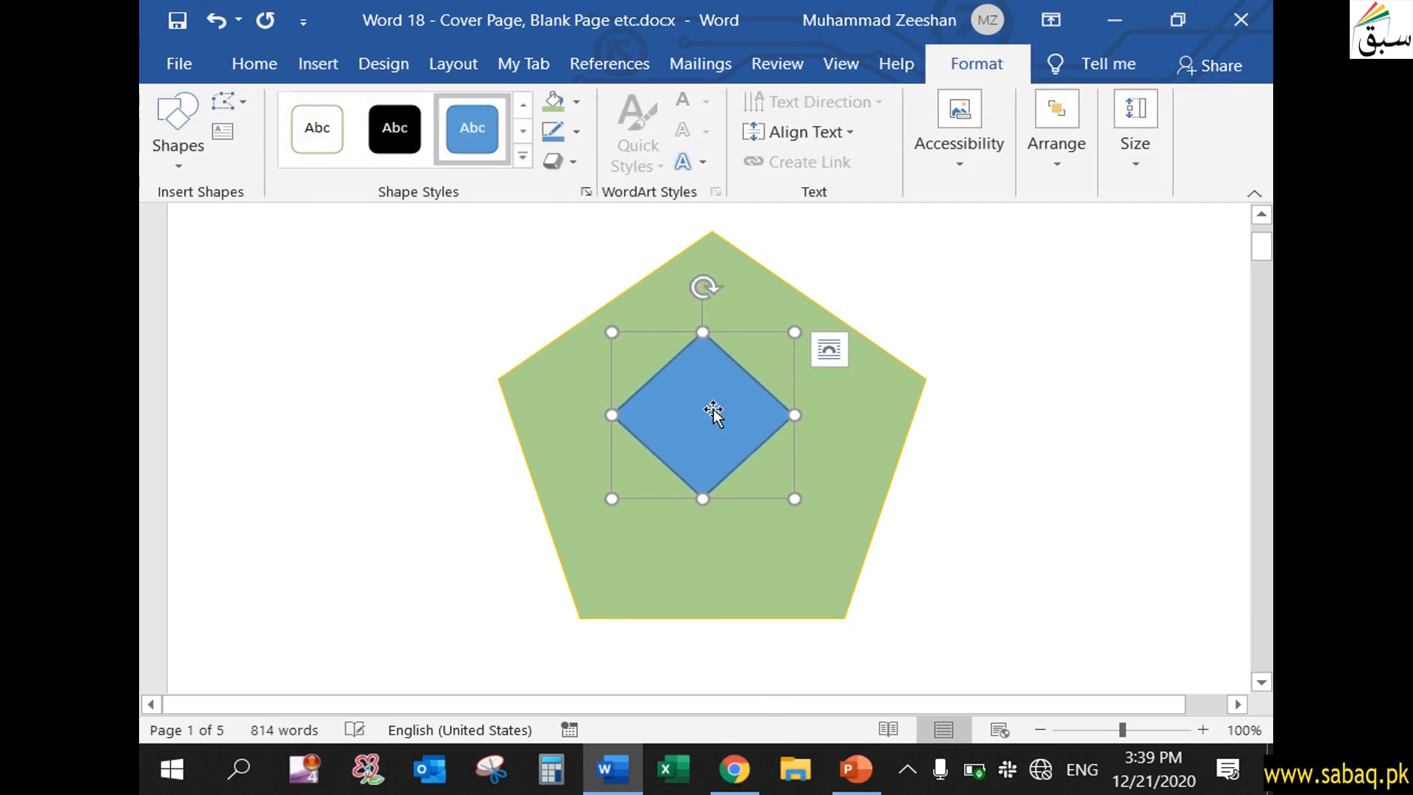
- Apply the solid black shape style to the diamond, deselect it and check the page
left_click(395, 128)
left_click(997, 482)
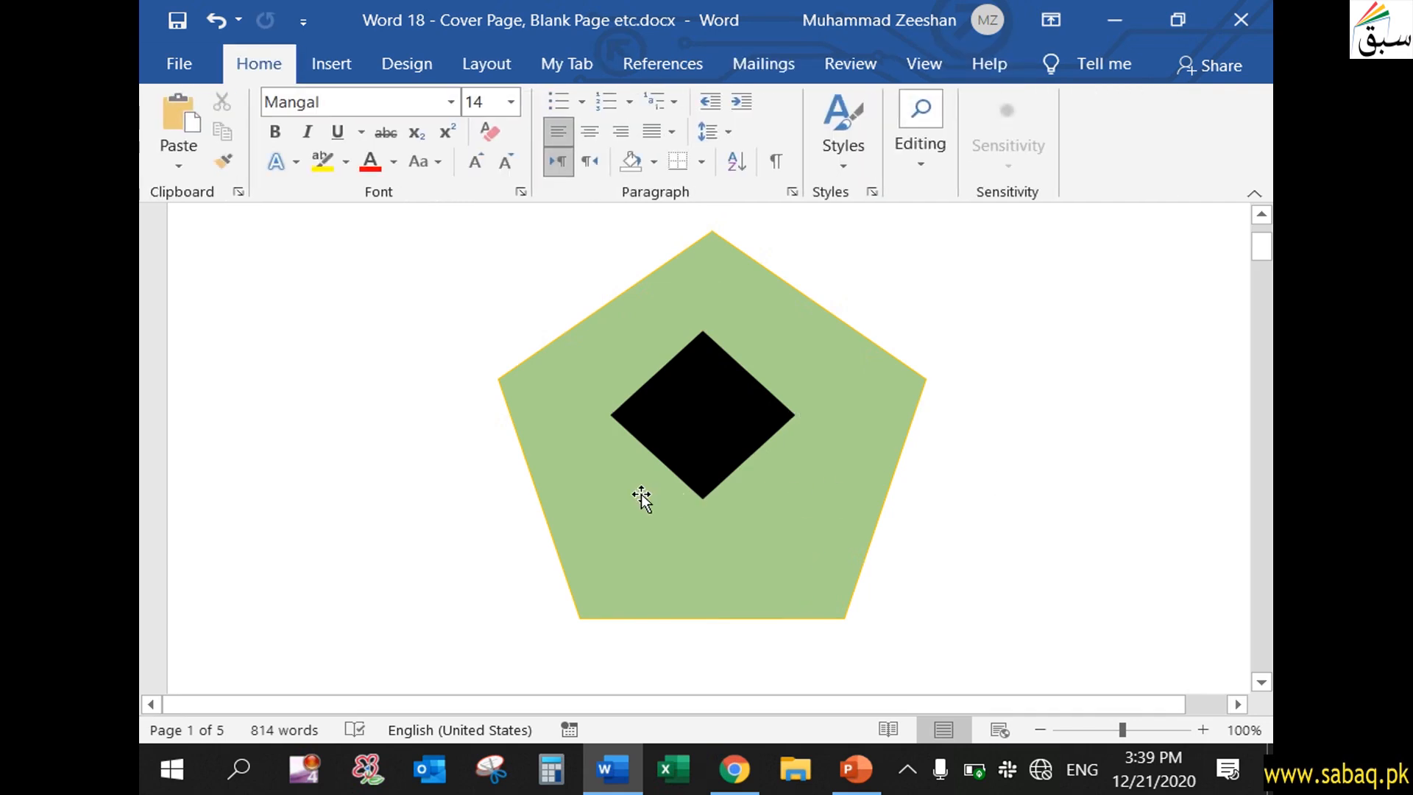
scroll(641, 495, "up", 3)
scroll(641, 492, "down", 5)
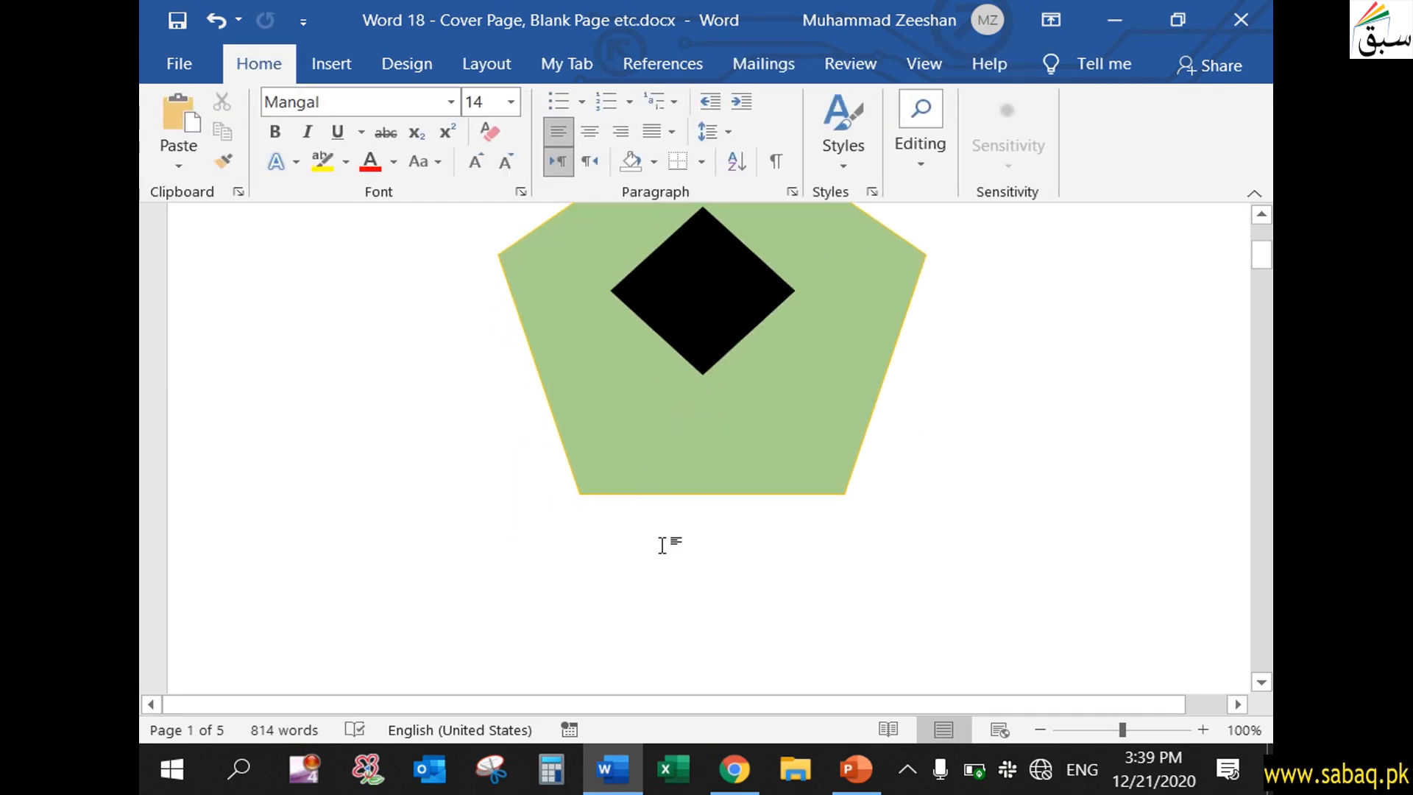
scroll(662, 500, "up", 3)
scroll(673, 447, "down", 5)
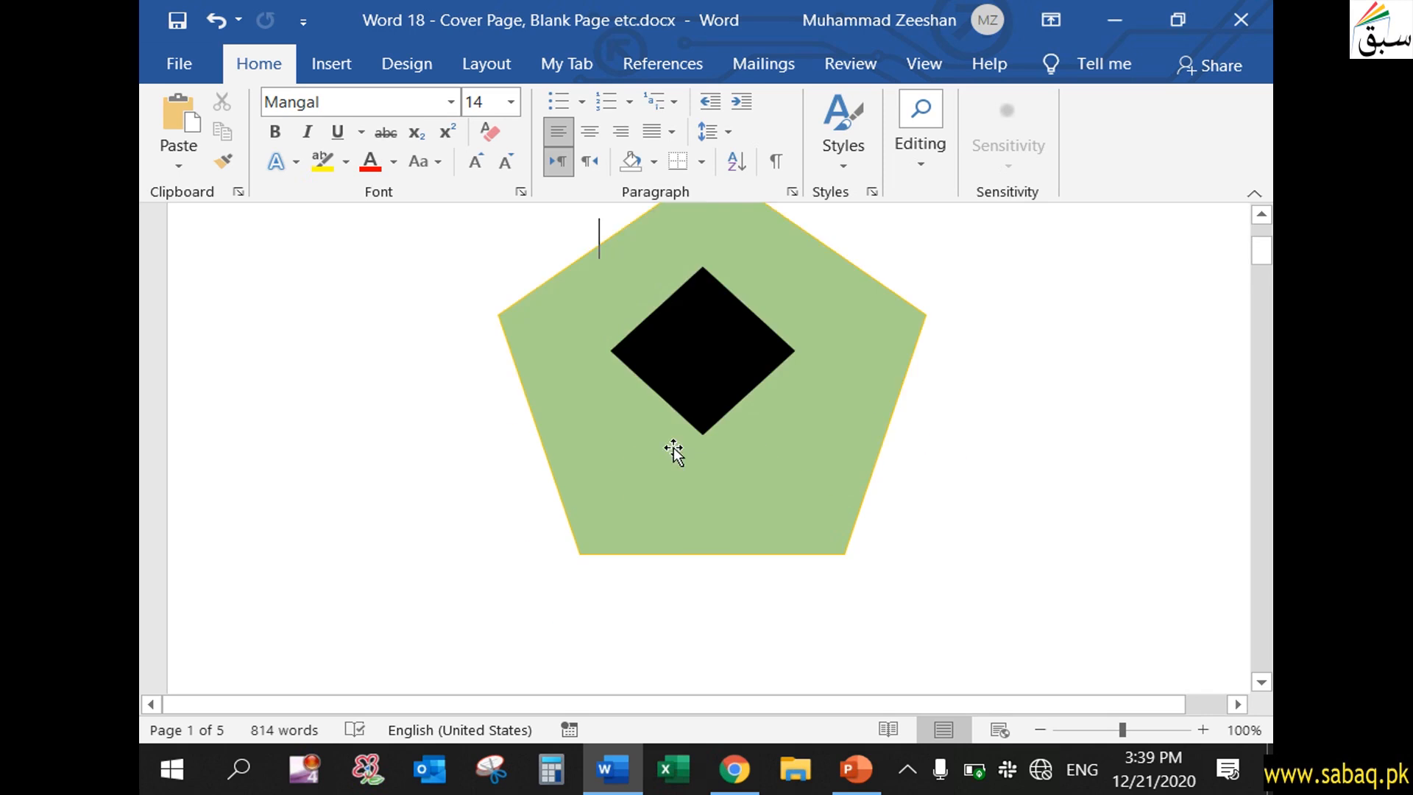
scroll(614, 434, "up", 4)
scroll(598, 421, "down", 1)
scroll(607, 420, "up", 2)
scroll(614, 419, "up", 1)
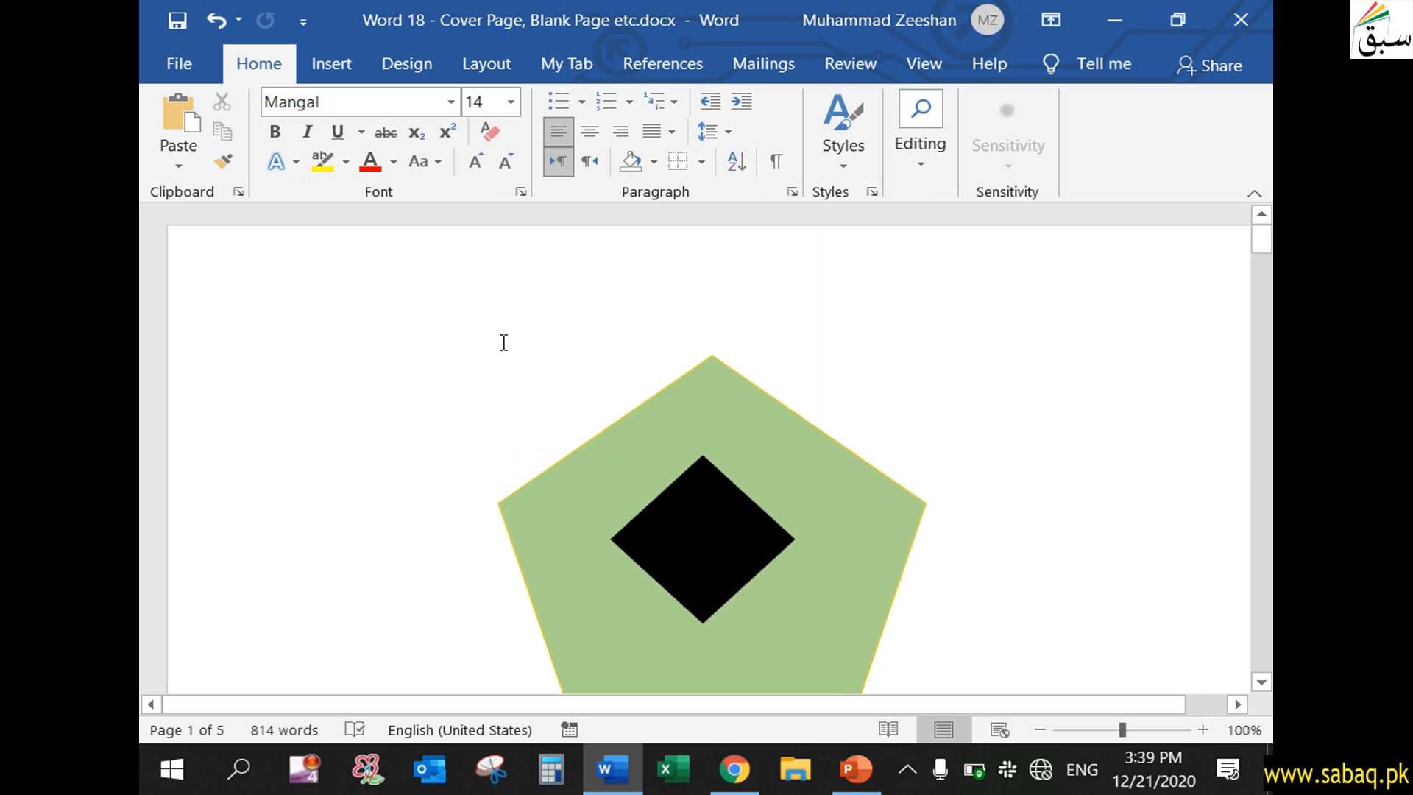
- Insert a Simple Text Box on the page and move it just below the pentagon
left_click(328, 65)
left_click(1089, 157)
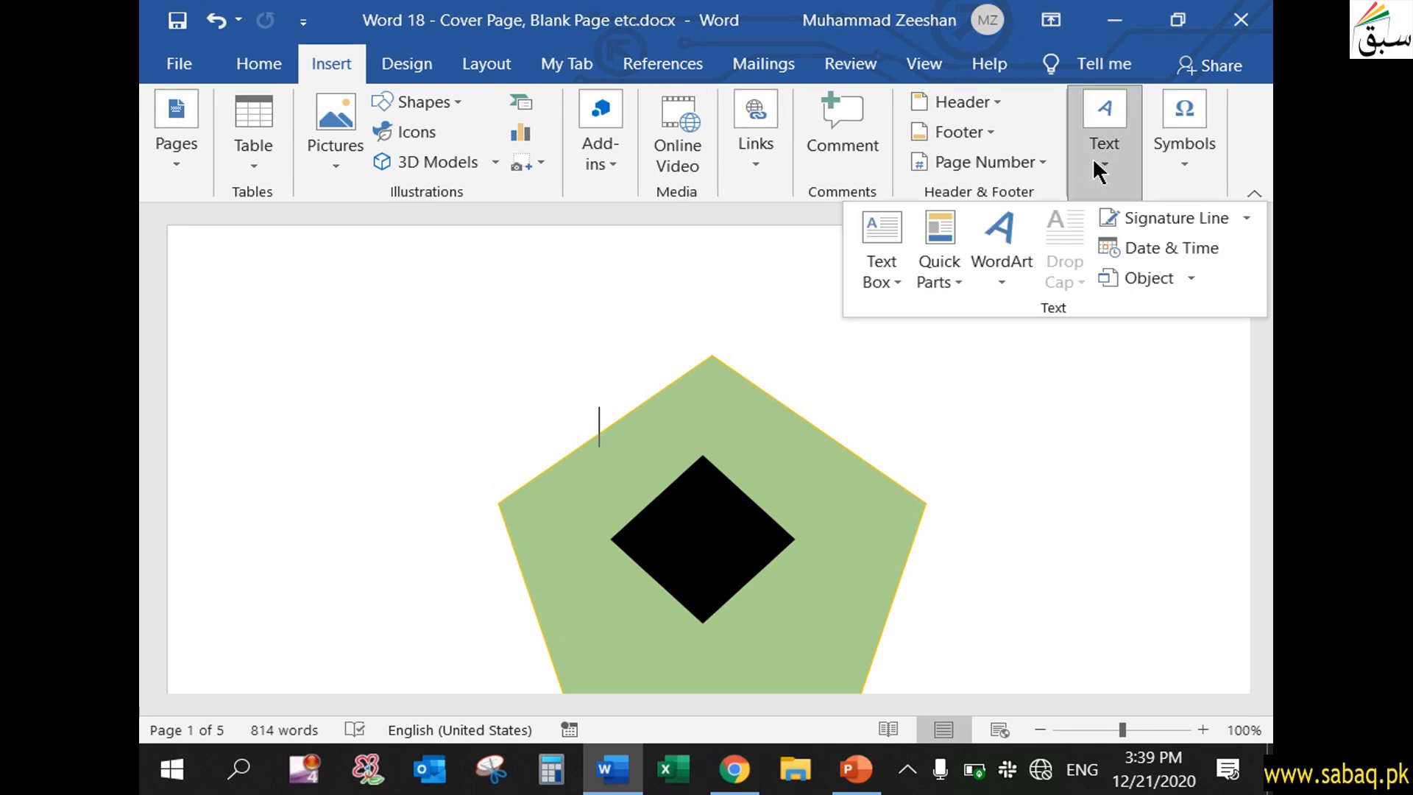
left_click(880, 282)
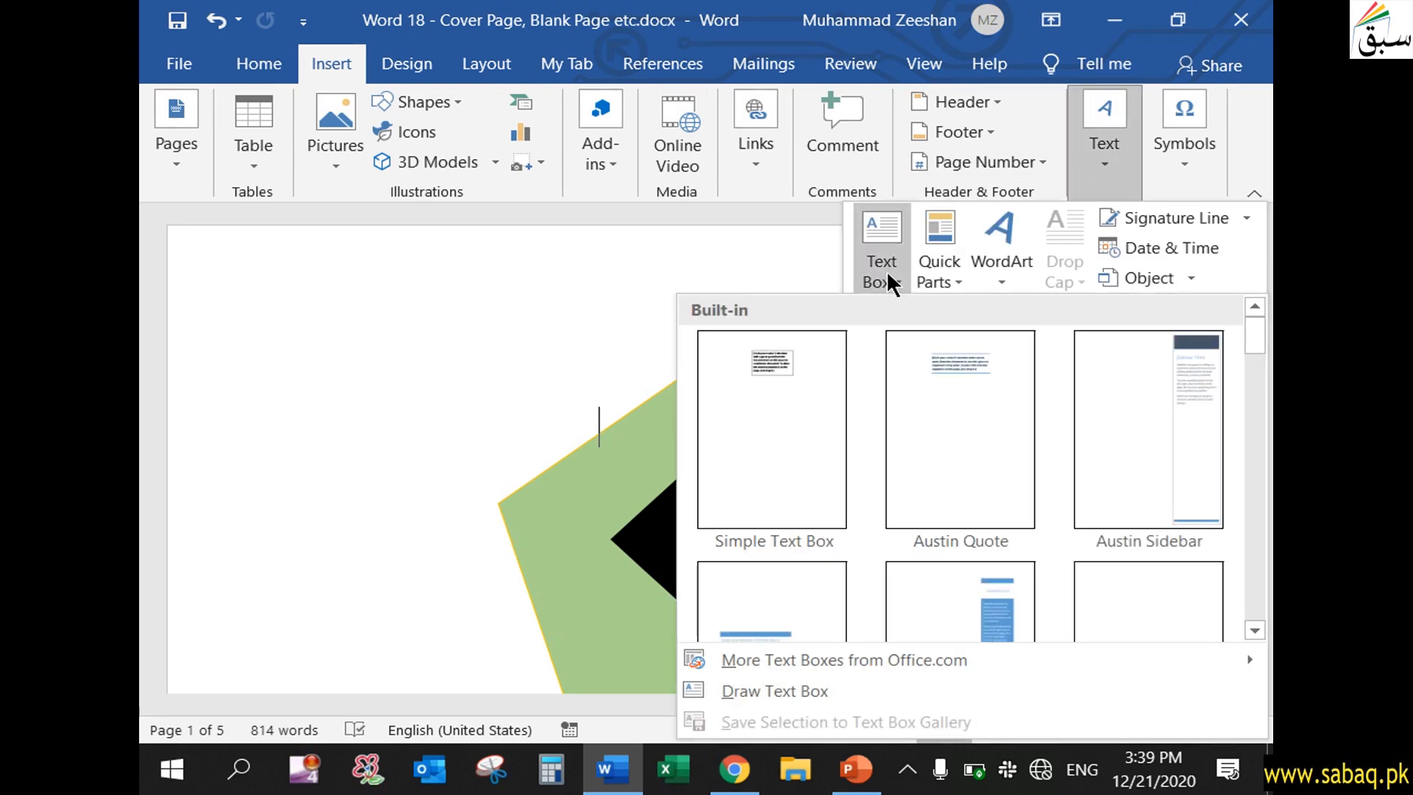
left_click(802, 415)
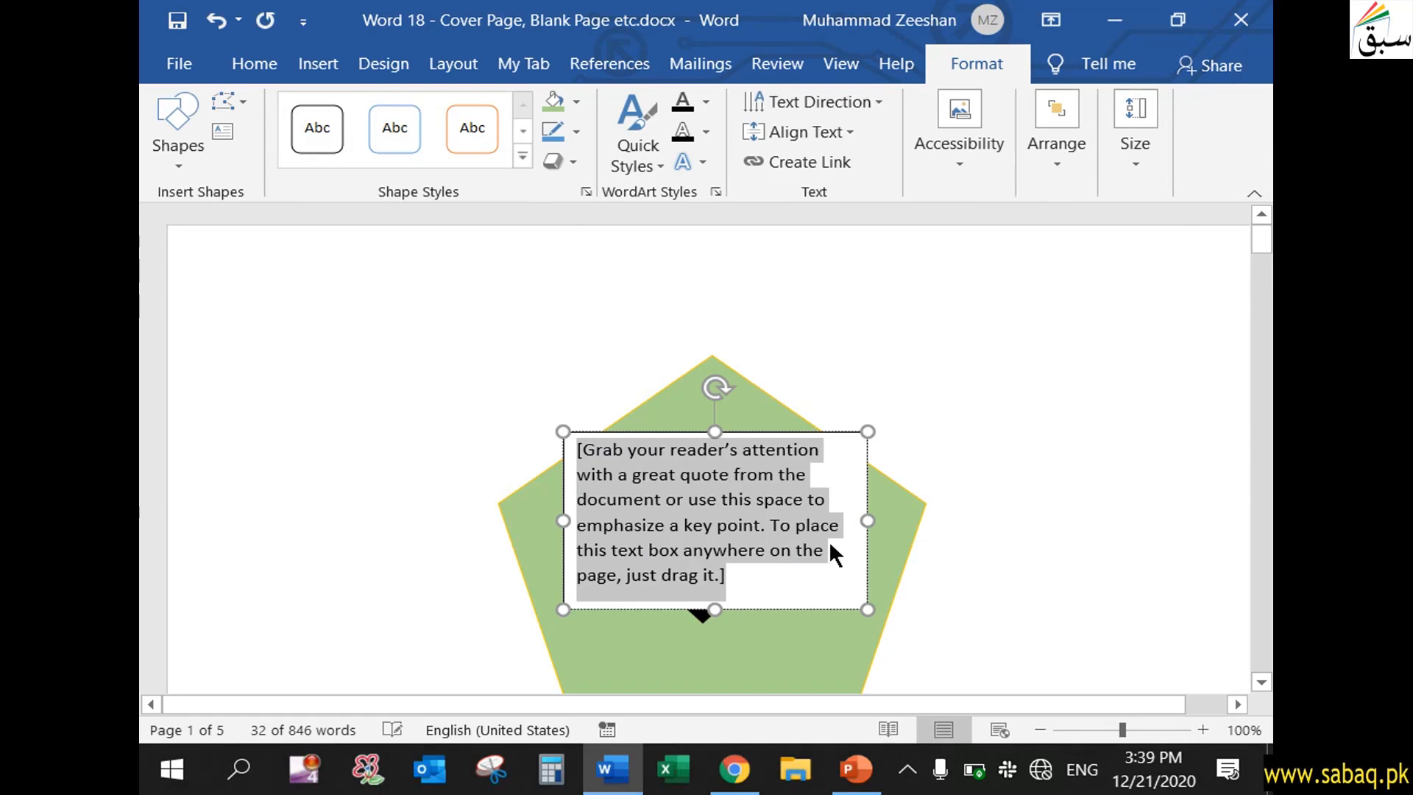
left_click_drag(803, 434, 814, 683)
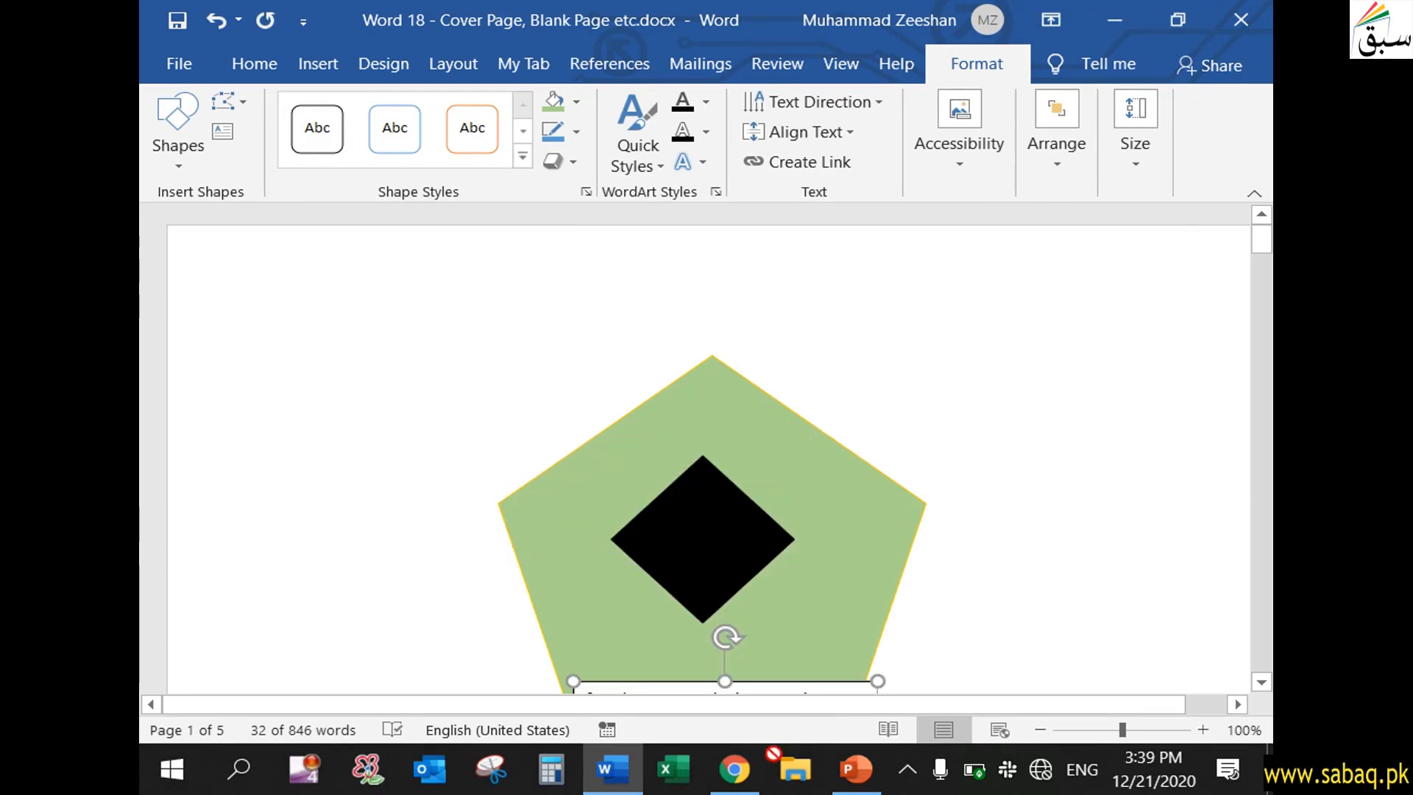
left_click_drag(672, 728, 706, 720)
left_click_drag(654, 791, 782, 574)
scroll(780, 529, "down", 4)
scroll(780, 500, "up", 1)
scroll(780, 490, "up", 3)
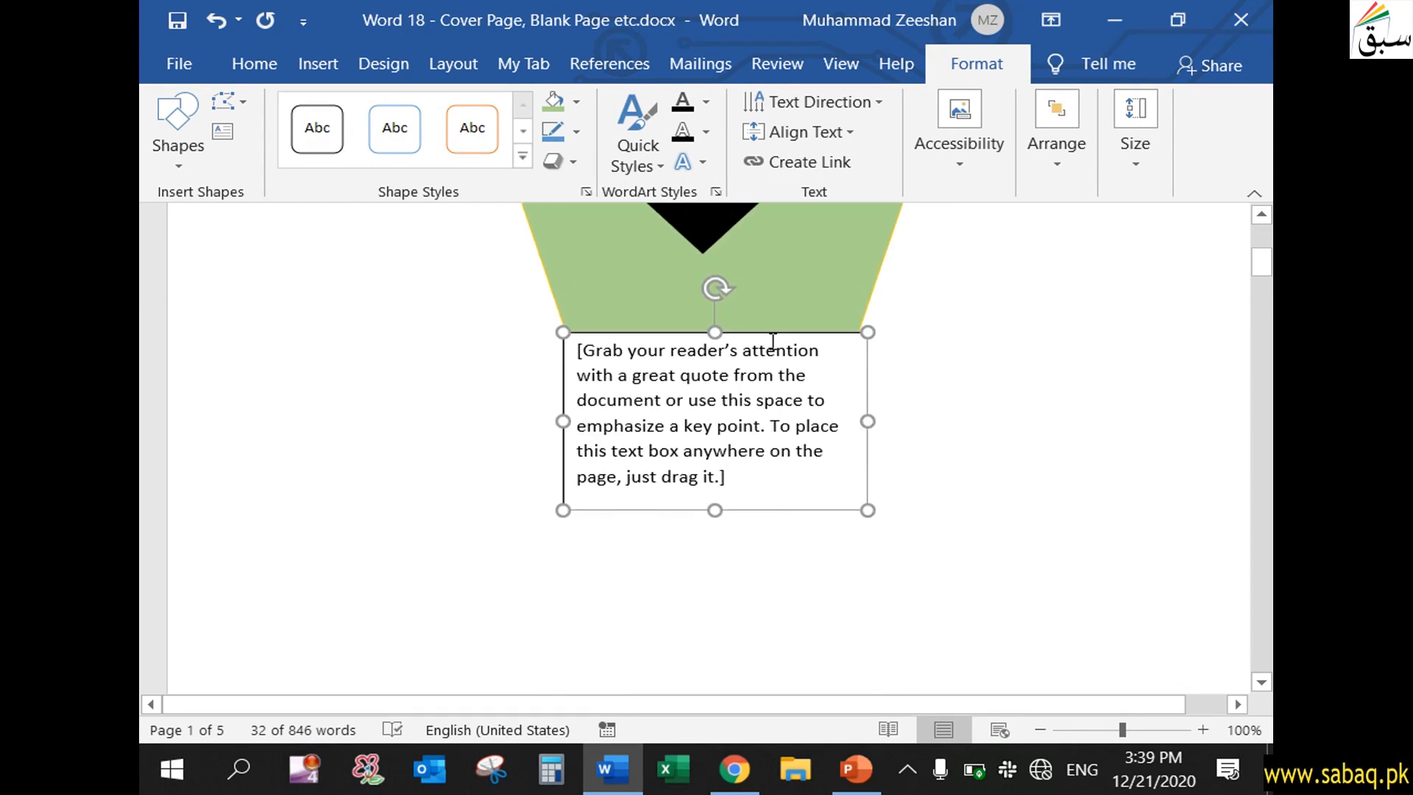
left_click_drag(773, 333, 779, 424)
- Replace the text box's placeholder text with "Car Selling Company" and shift the box slightly closer to the pentagon
triple_click(758, 529)
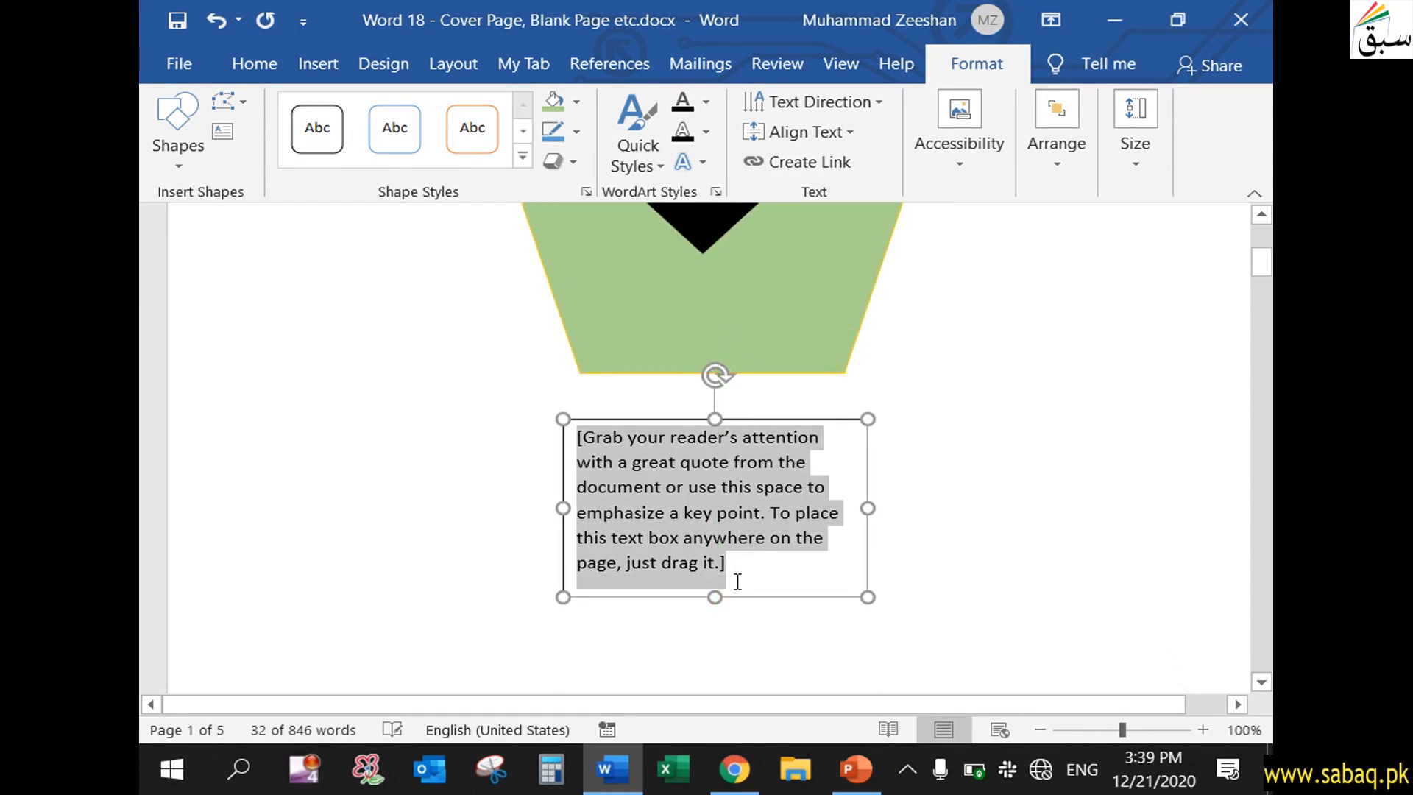
key("Delete")
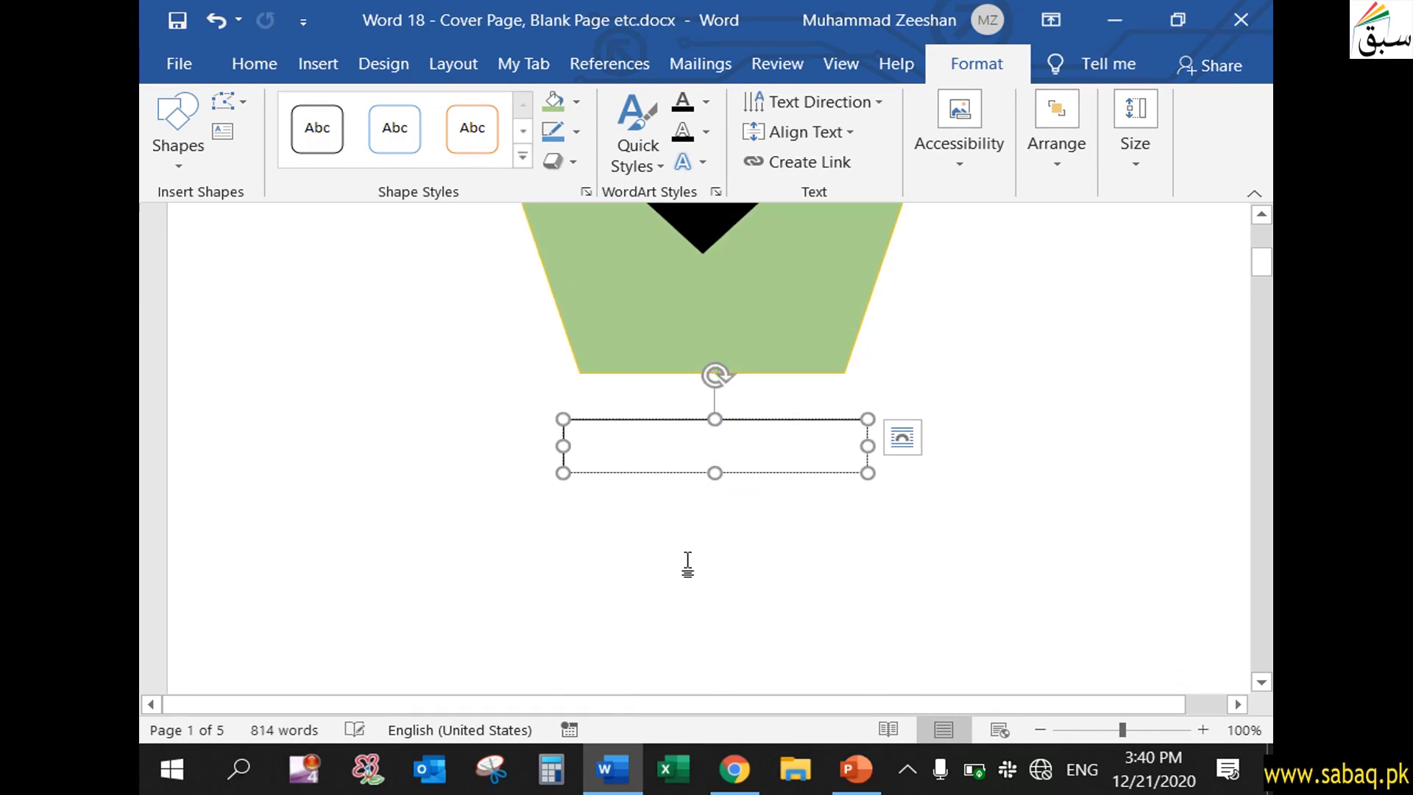
left_click_drag(782, 421, 768, 398)
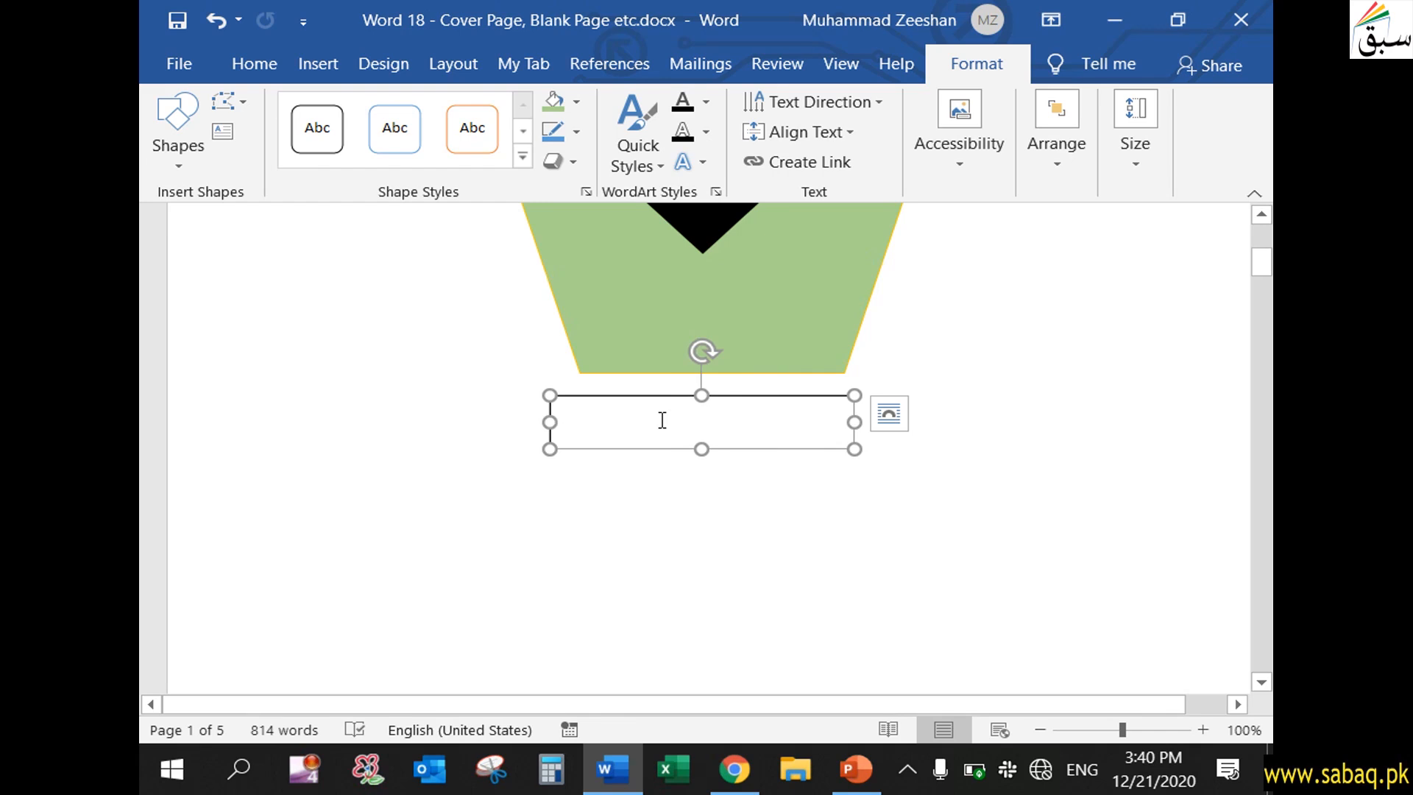
type("Car")
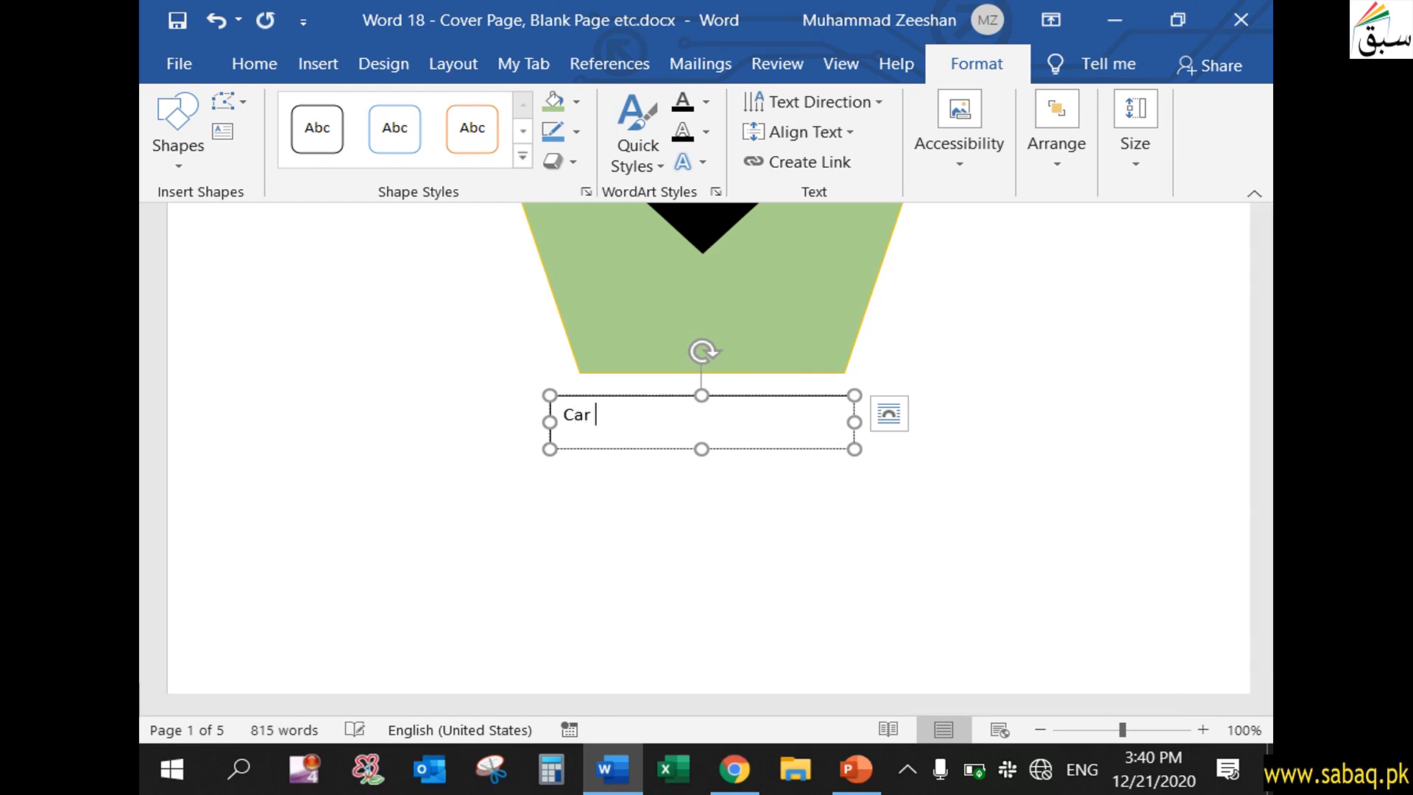
type(" Selli")
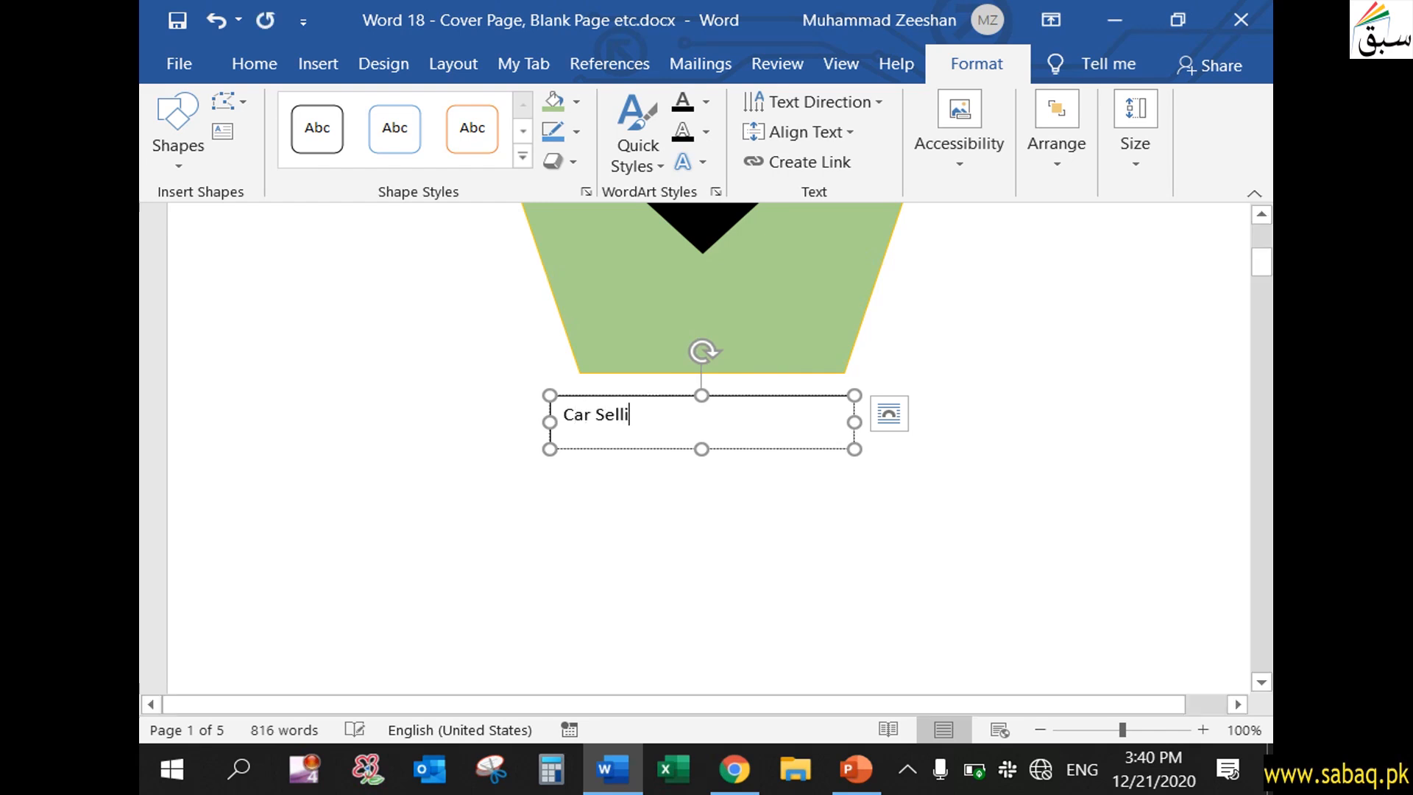
type("ng Company")
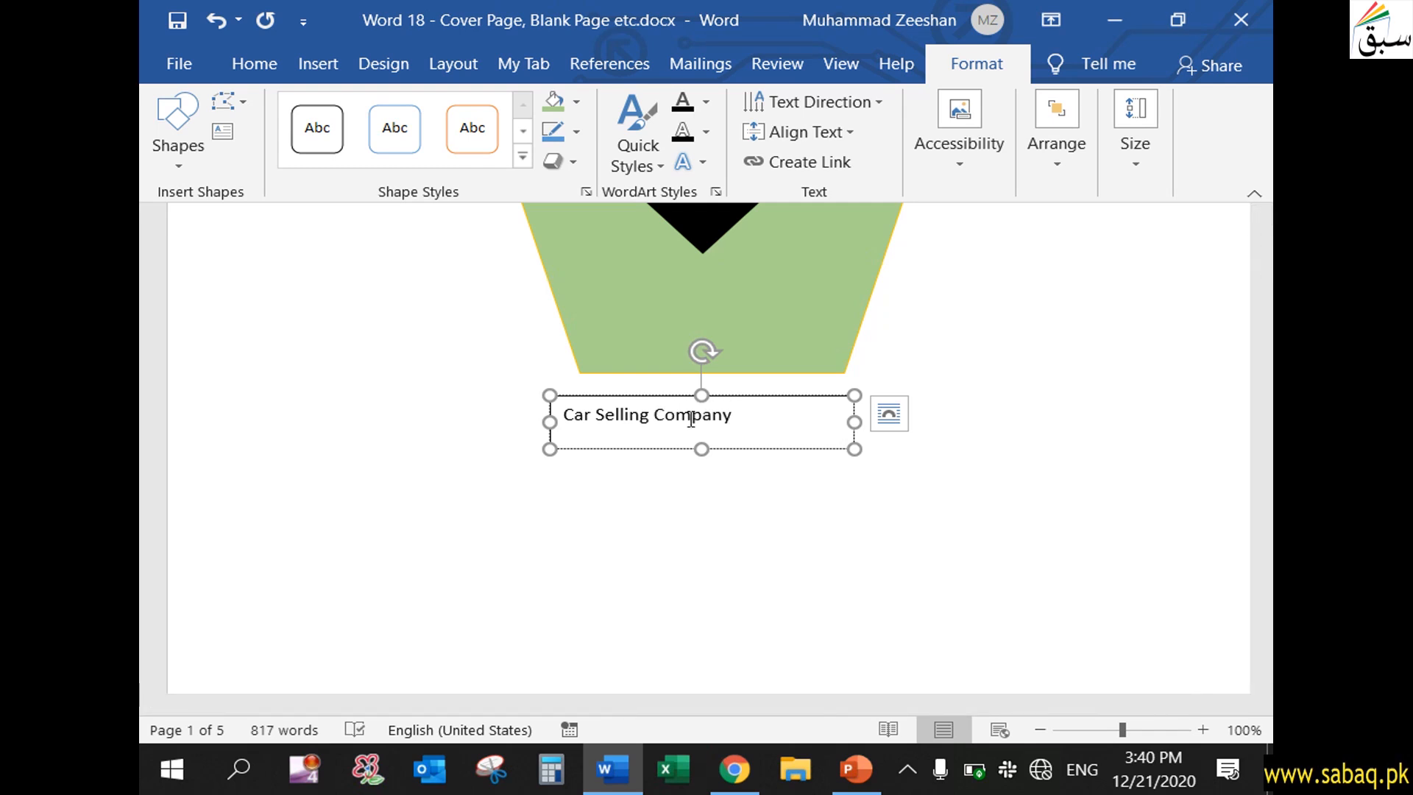
- Move the "Car Selling Company" text box to the page's upper right area, beside the pentagon's top corner
left_click_drag(774, 396, 1103, 243)
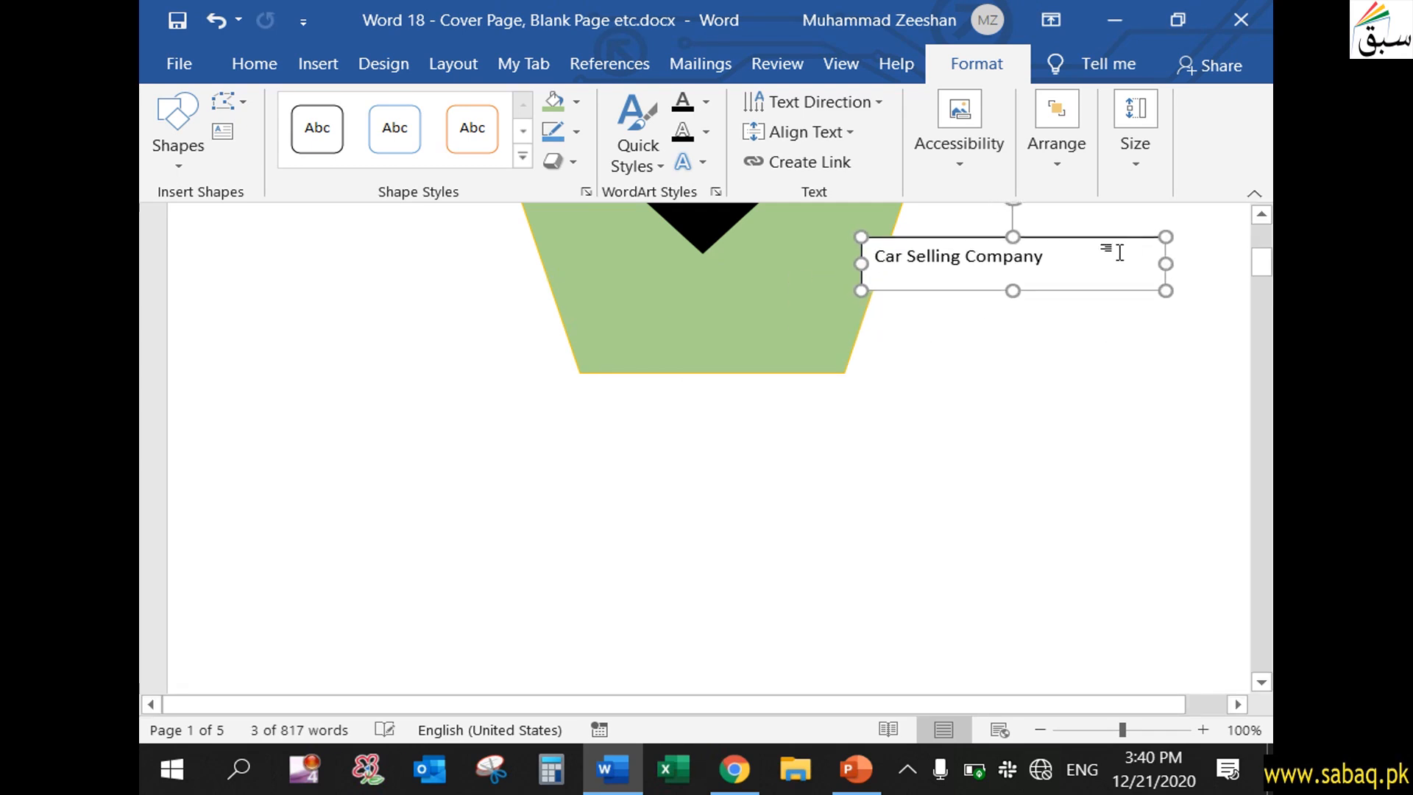
scroll(1103, 242, "up", 5)
left_click_drag(1087, 492, 1115, 301)
scroll(770, 258, "up", 2)
left_click(1091, 366)
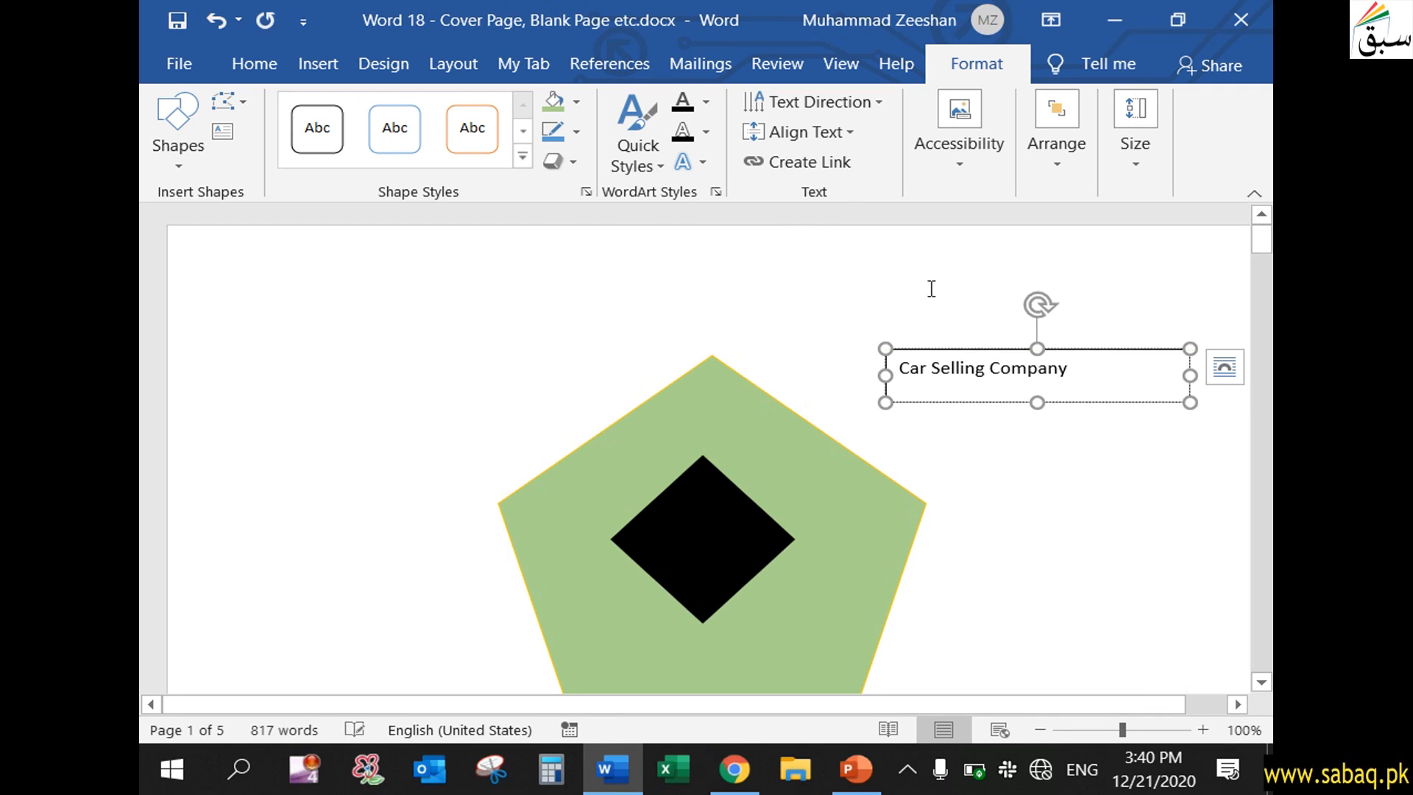
- Format the "Car Selling Company" text as bold, 14 pt, in a darker green theme colour
left_click_drag(1105, 361, 889, 368)
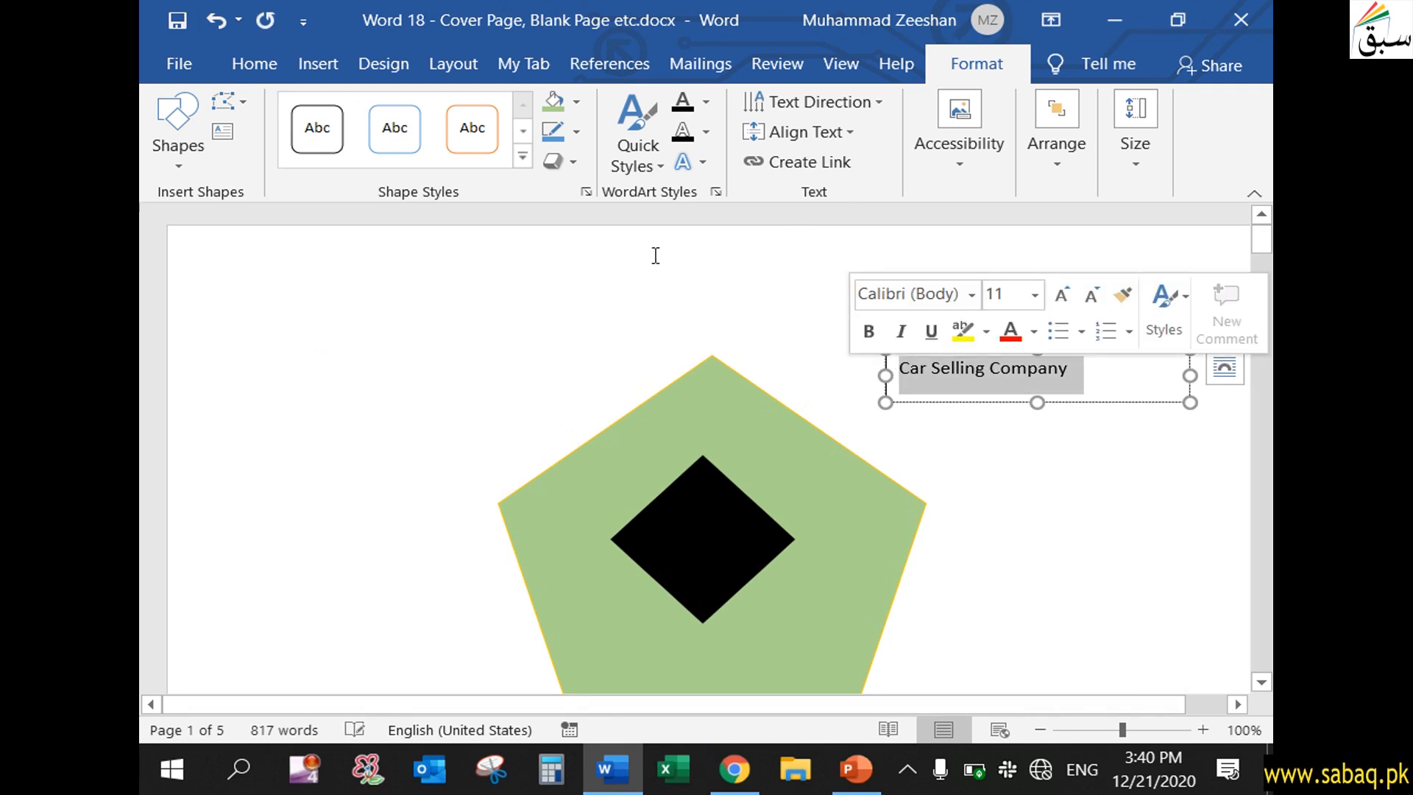
left_click(259, 62)
left_click(283, 130)
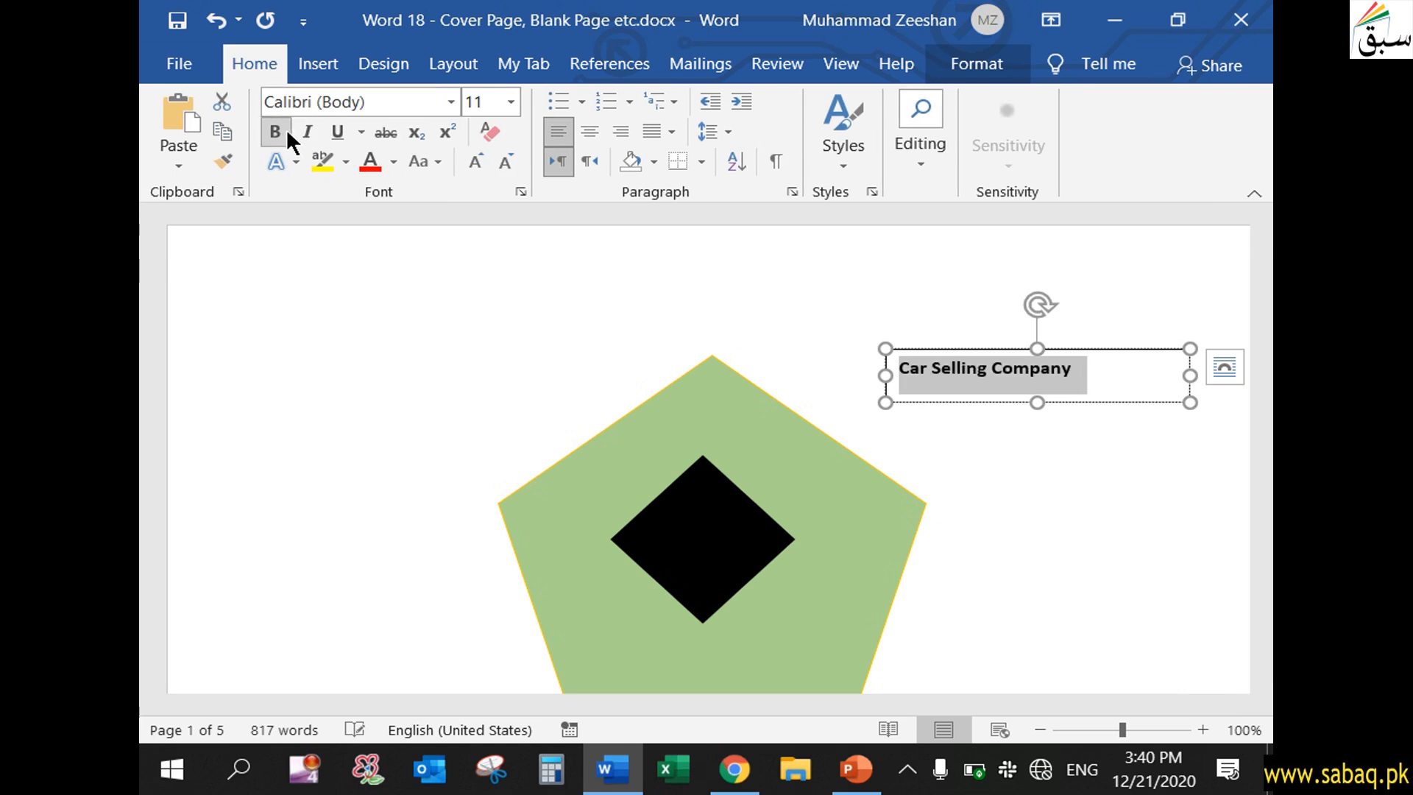
left_click(509, 101)
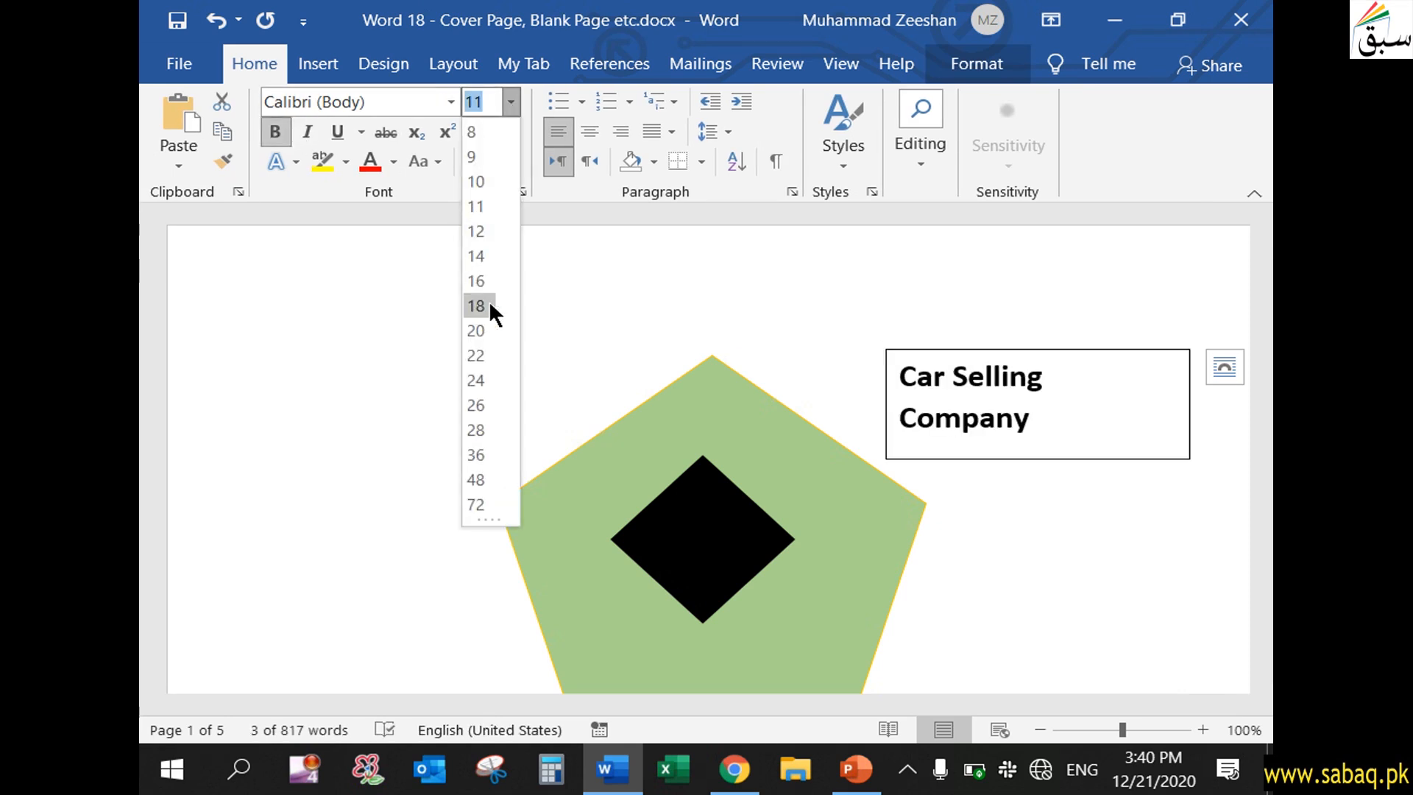
left_click(491, 253)
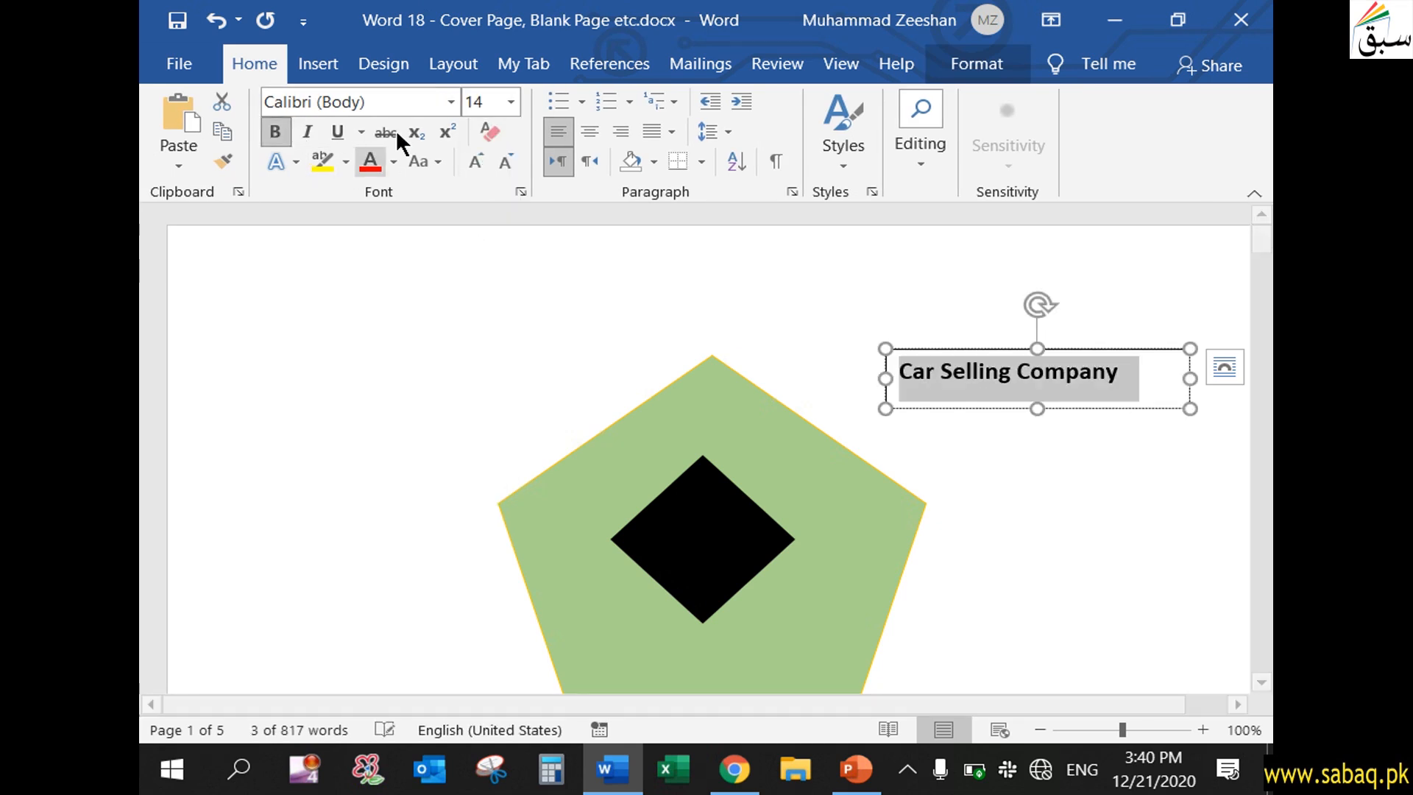
left_click(392, 160)
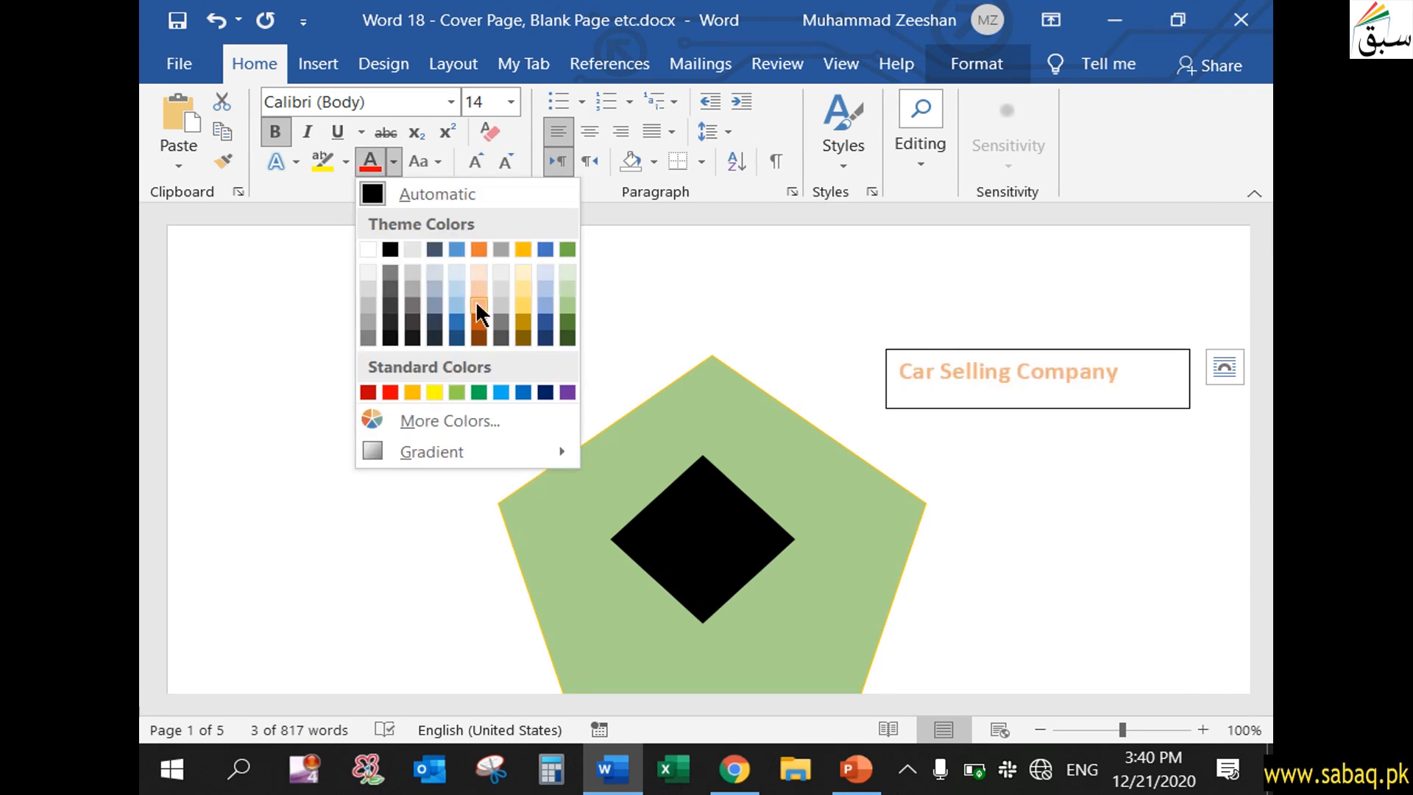
left_click(565, 324)
- Add "Best Award" after "Car Selling Company" in the text box and nudge the box slightly
left_click(1126, 370)
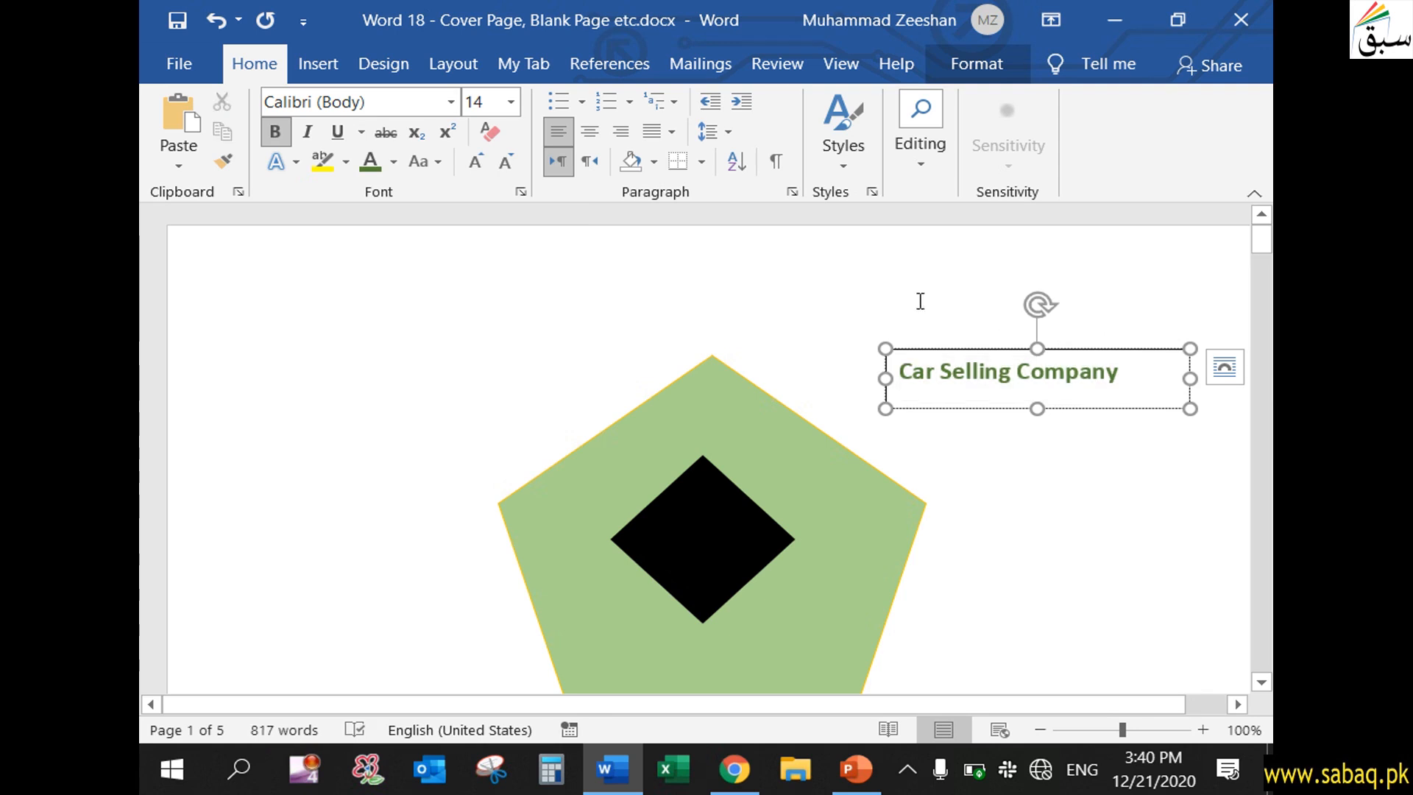
type("Best")
key("Return")
type("Award")
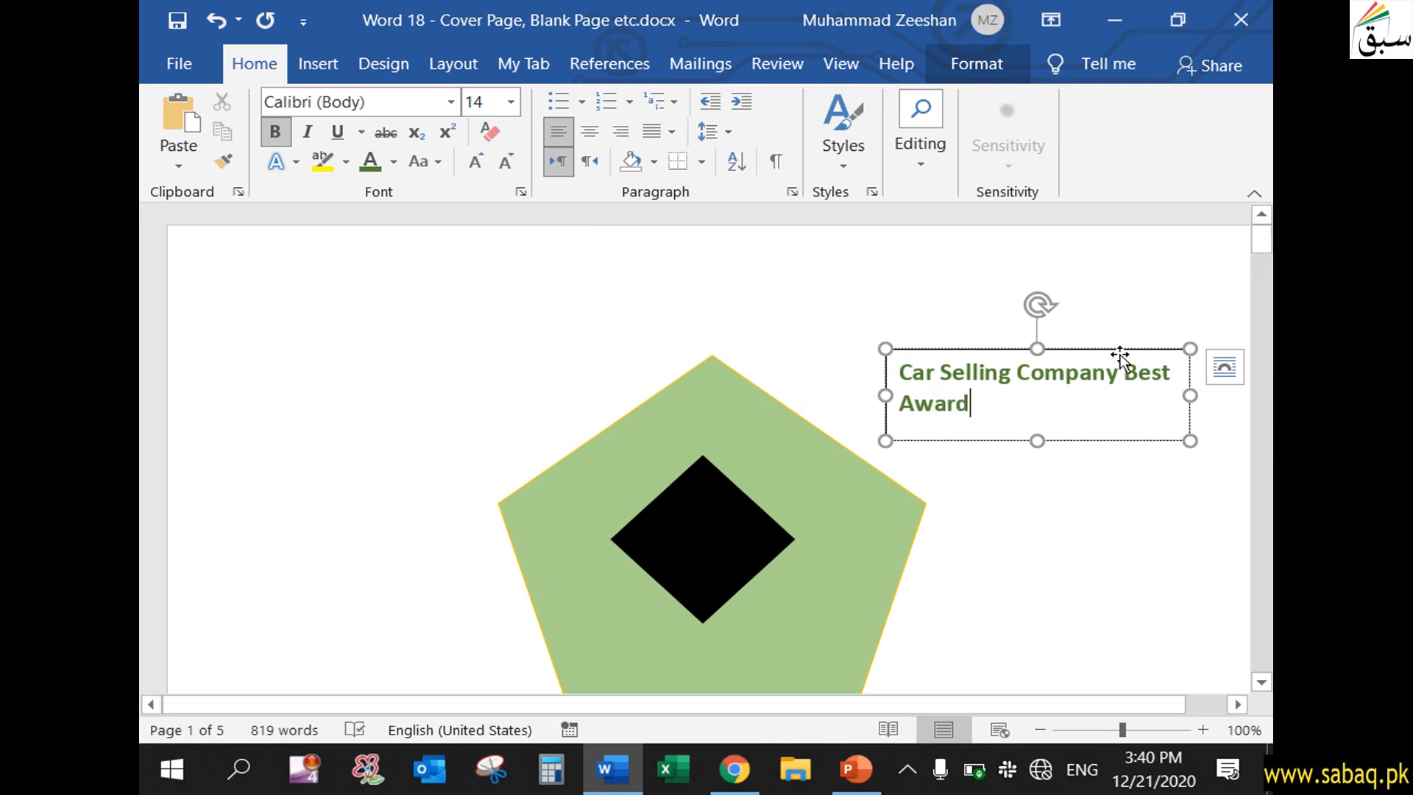
mouse_move(1129, 372)
left_mouse_down()
mouse_move(1141, 428)
mouse_move(1127, 375)
left_mouse_up()
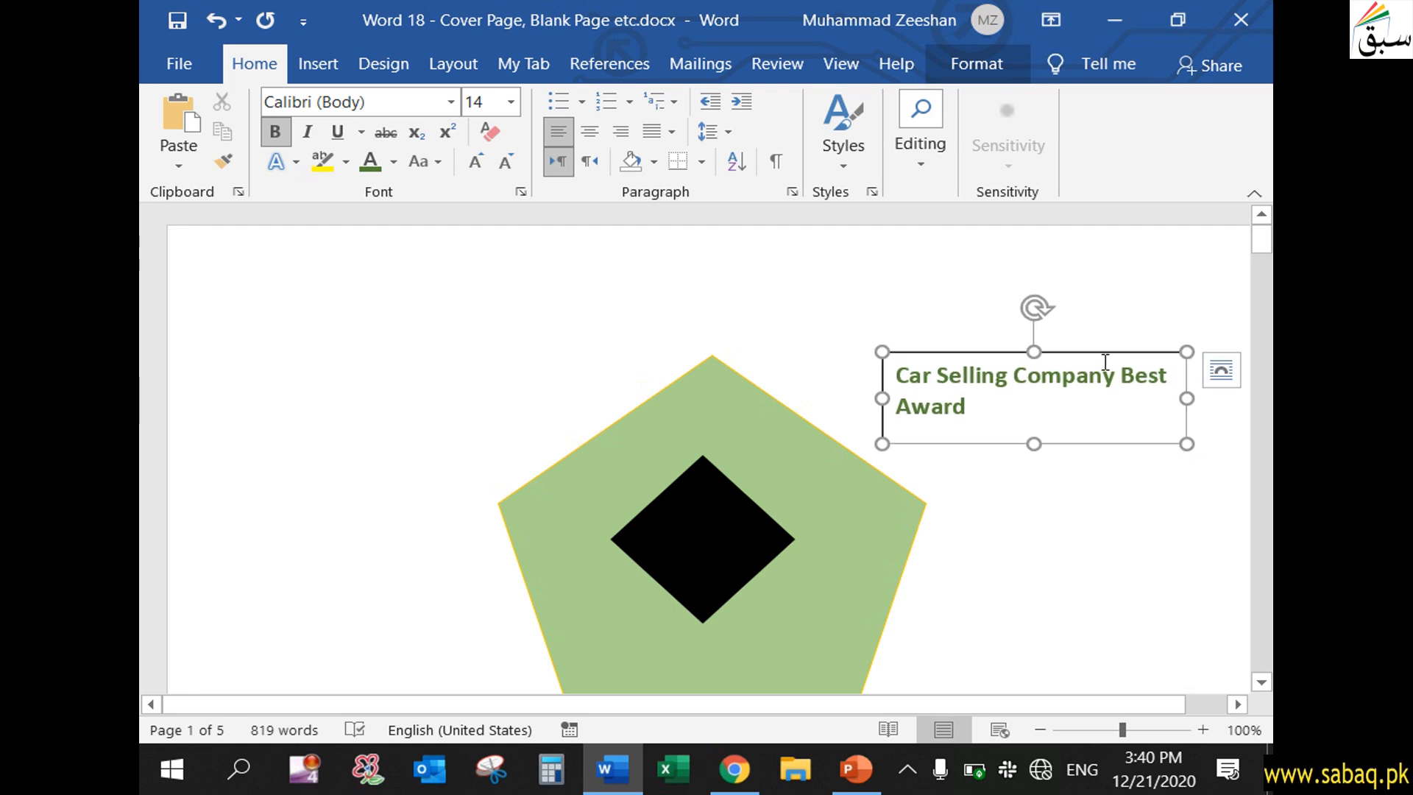
- Review the custom page with its pentagon, diamond and text box from top to bottom
left_click(793, 510)
scroll(684, 519, "down", 3)
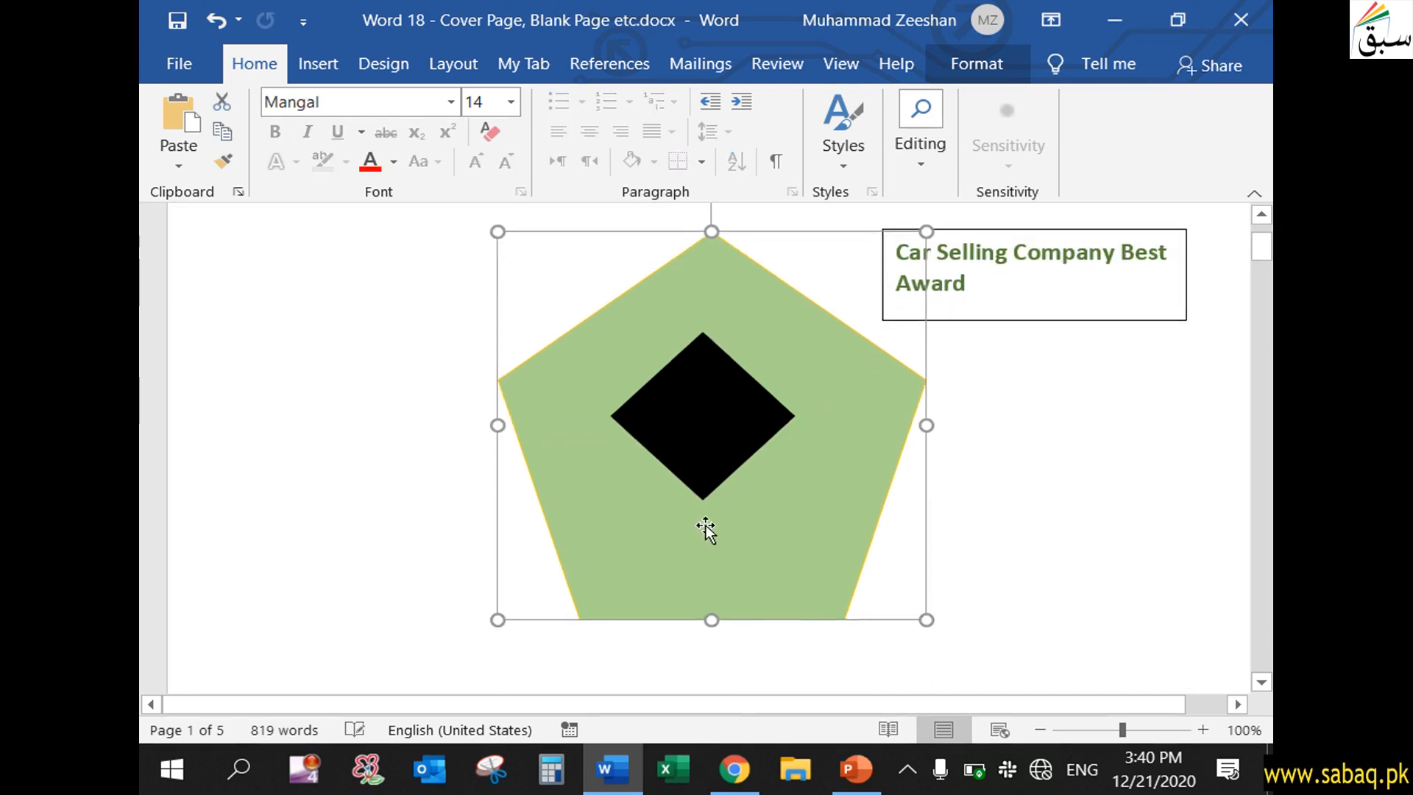
left_click(327, 577)
scroll(589, 519, "up", 3)
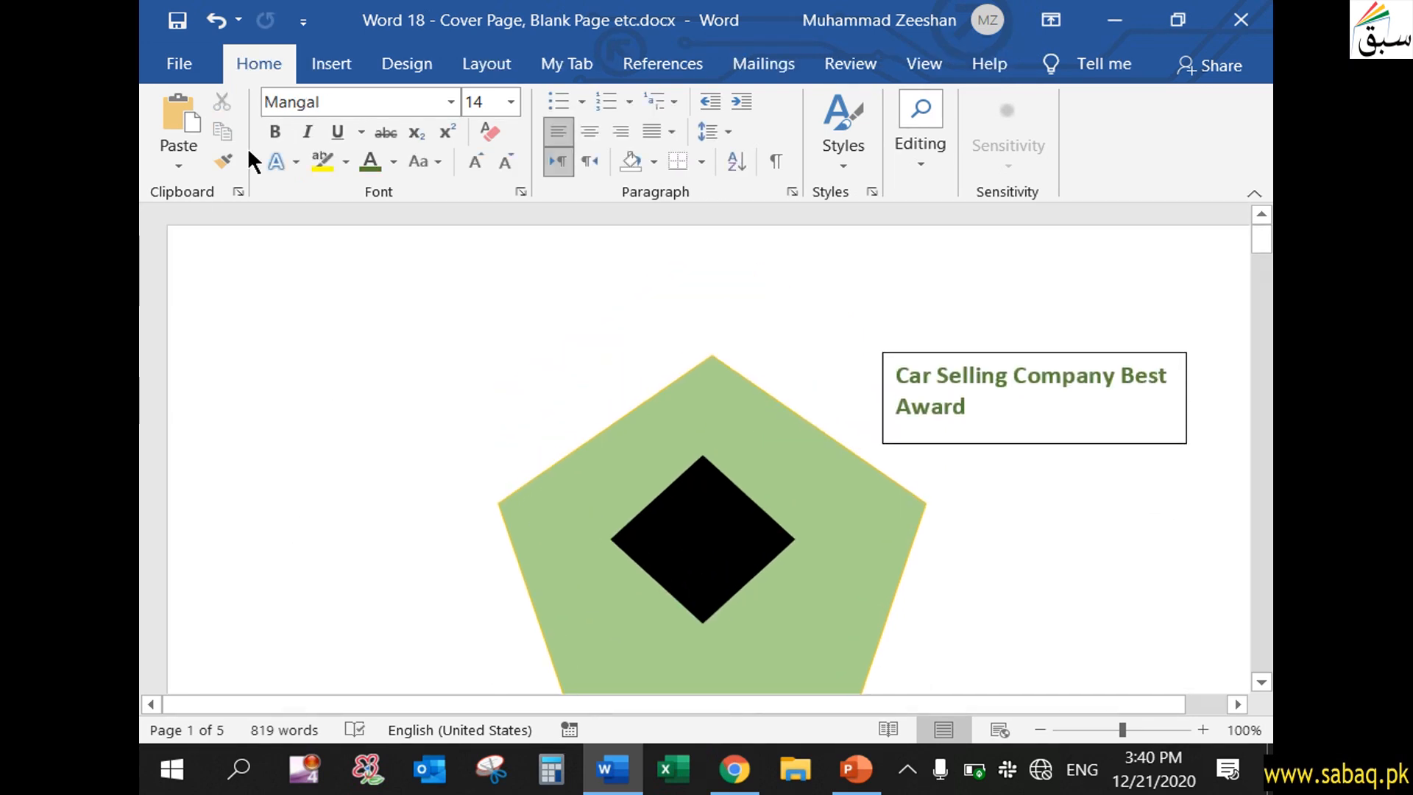
left_click(330, 65)
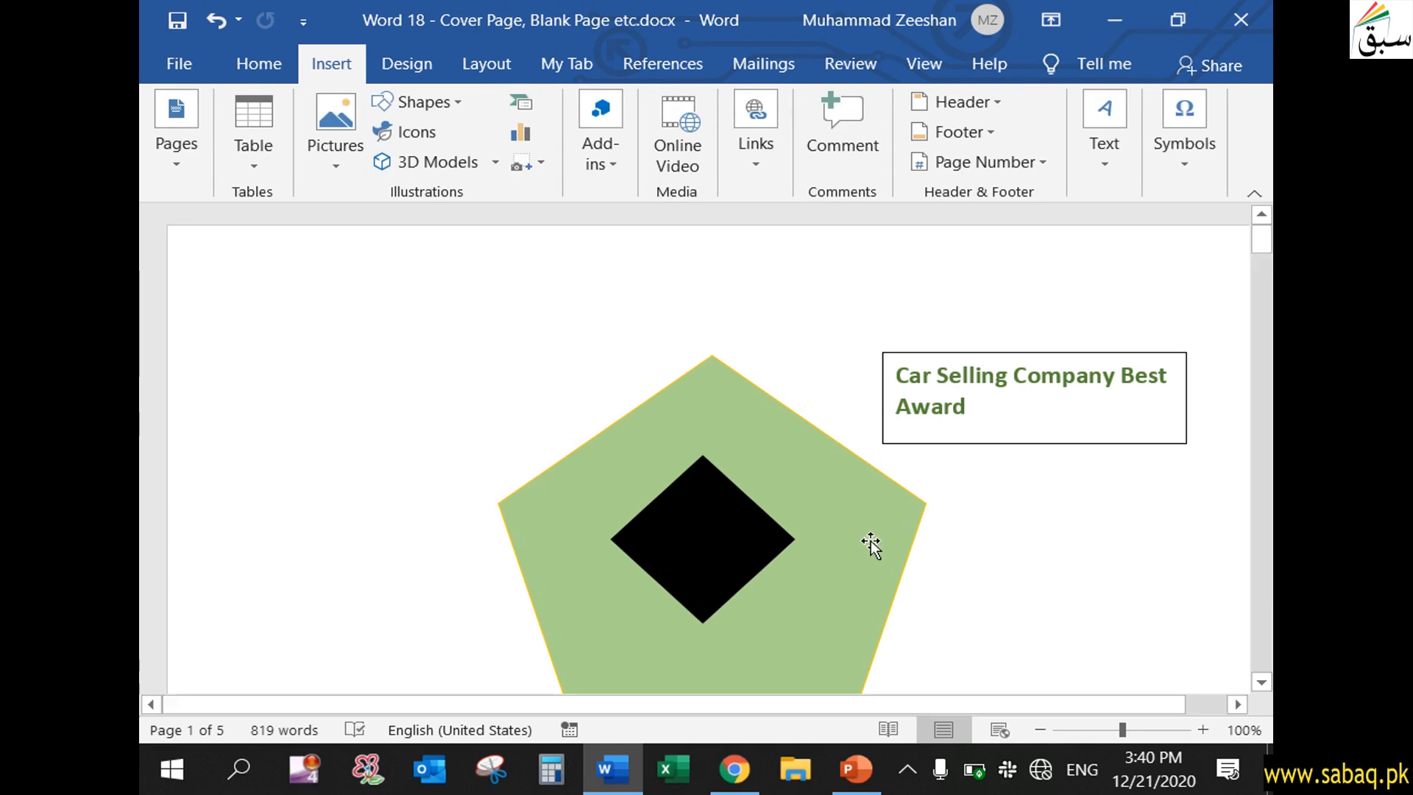
scroll(649, 521, "down", 6)
scroll(649, 520, "down", 3)
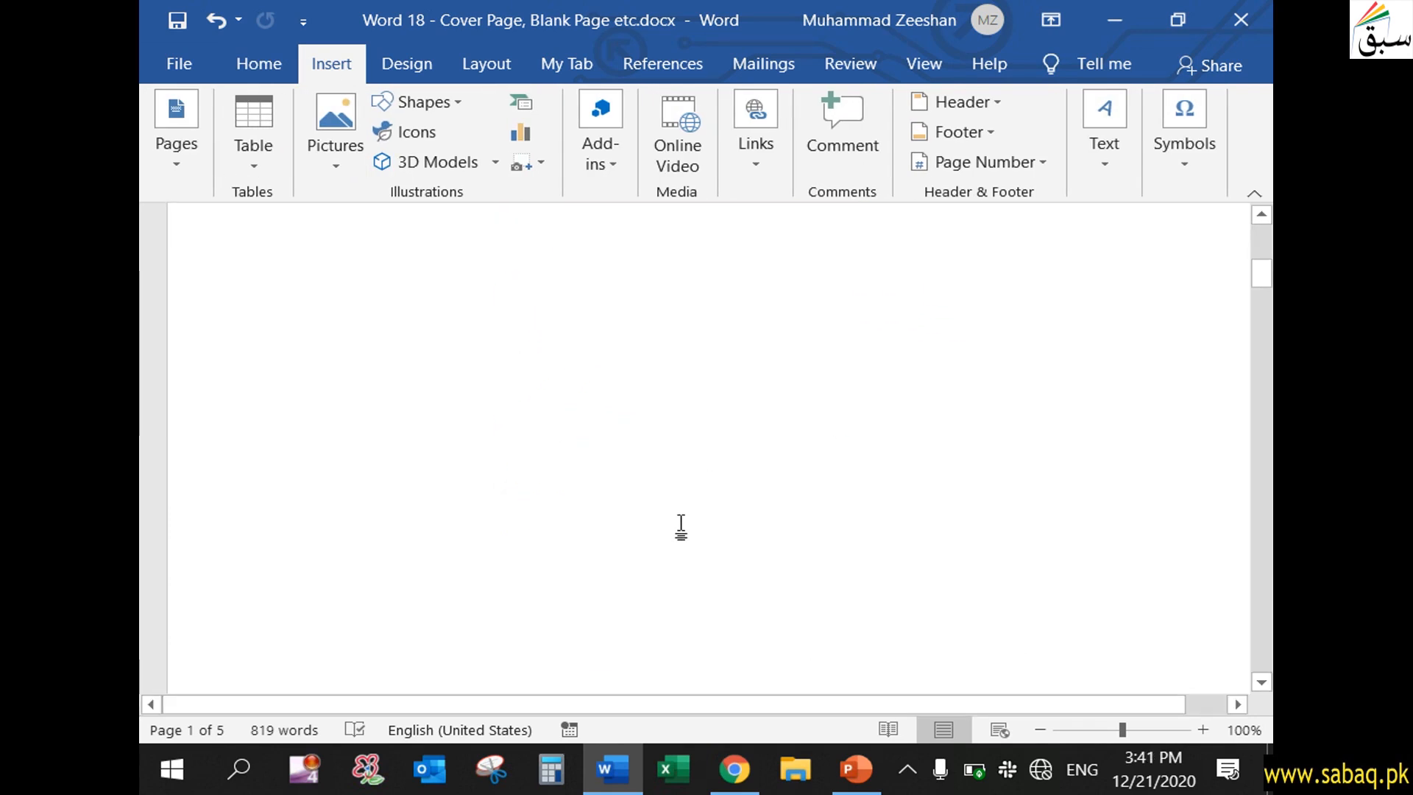
scroll(715, 514, "up", 9)
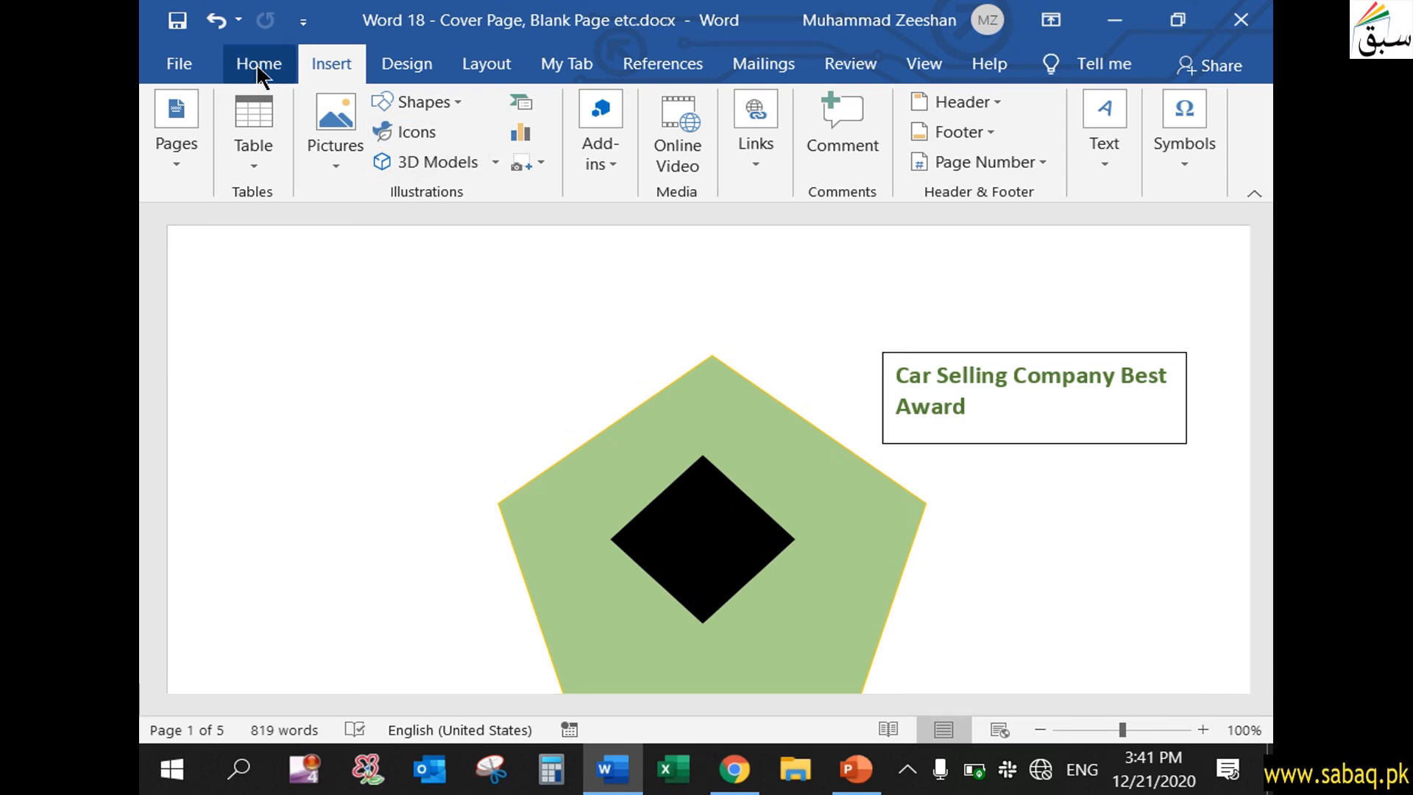
- Insert a blank page after the last text line of page 3 and check its placement in an overview of all pages
left_click_drag(1255, 252, 1263, 504)
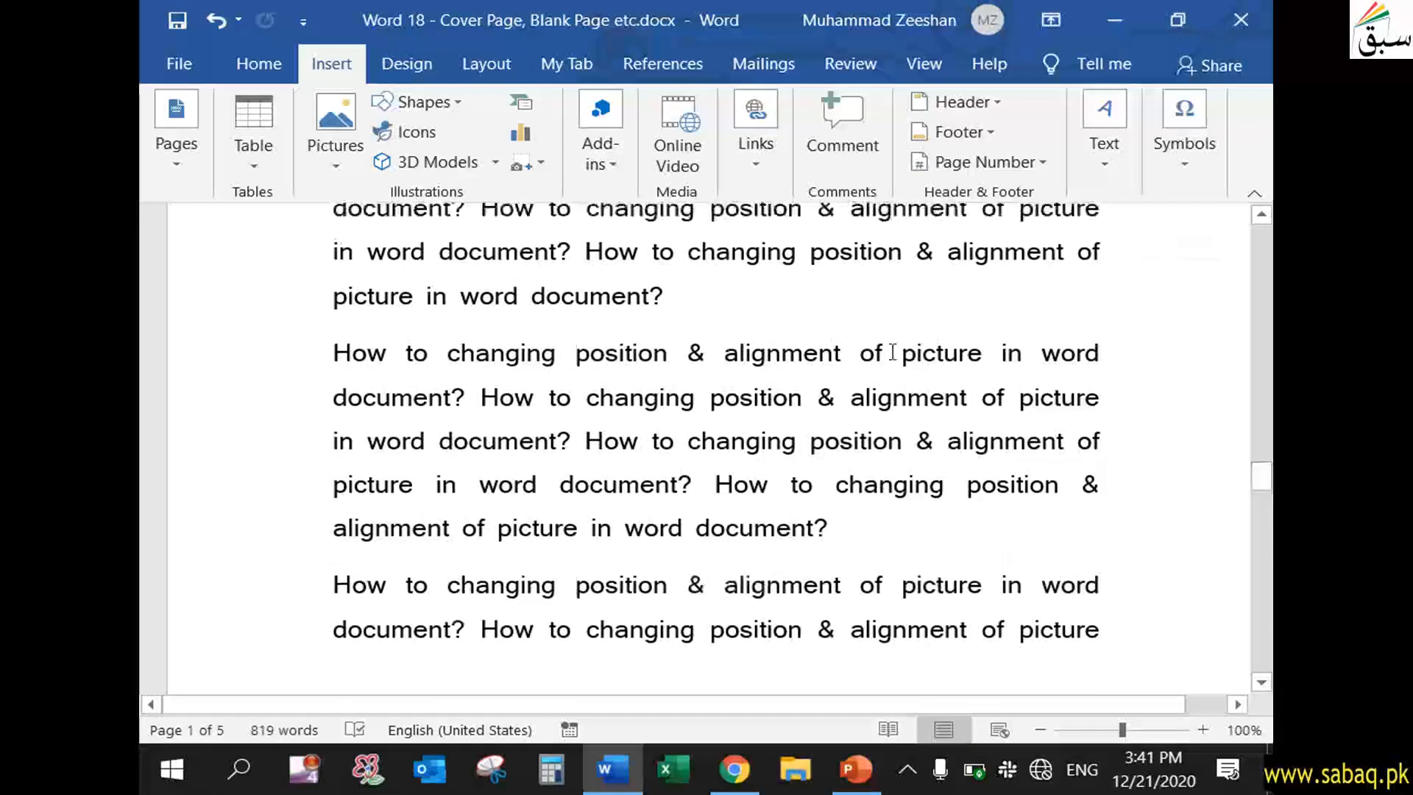
scroll(1019, 598, "down", 3)
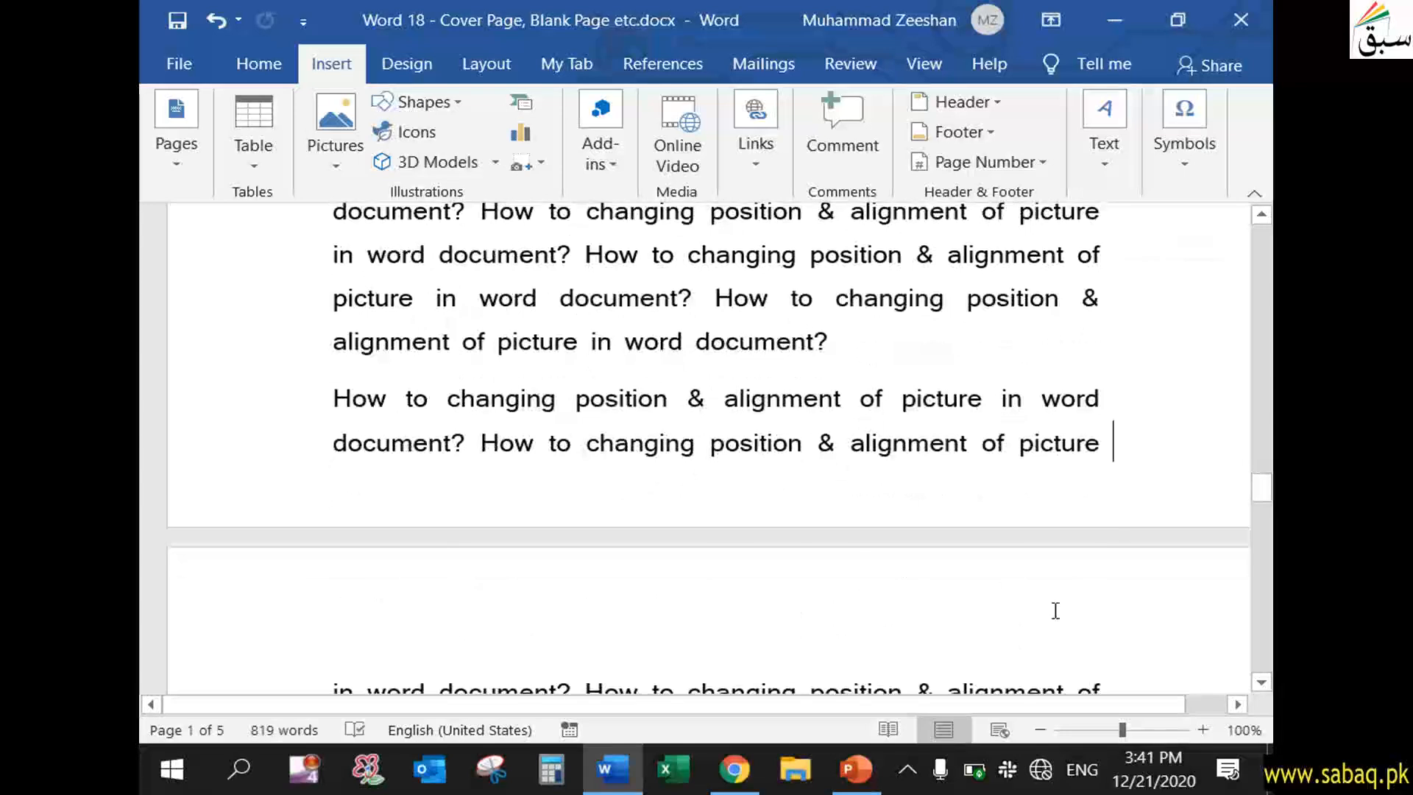
scroll(1055, 611, "down", 4)
scroll(664, 435, "up", 2)
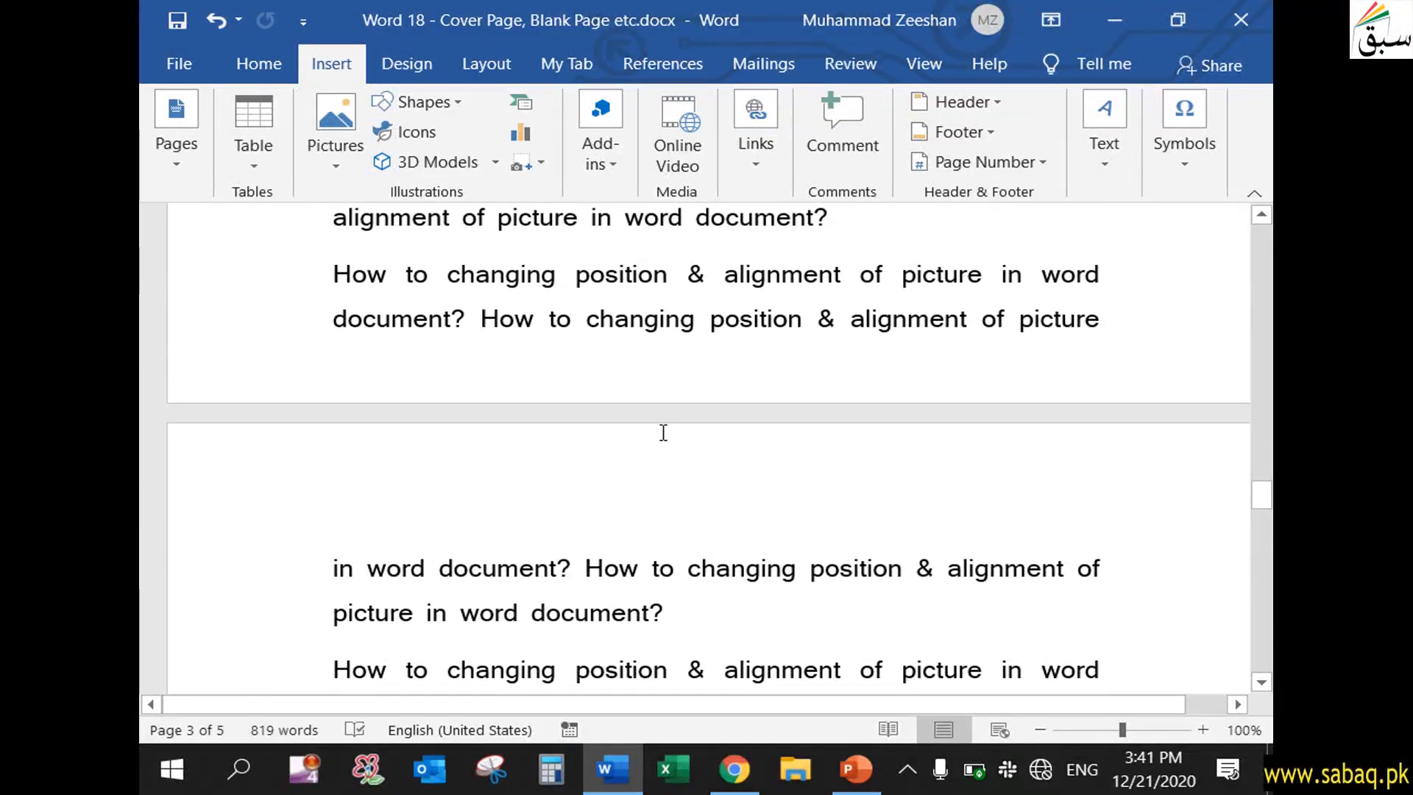
left_click(189, 175)
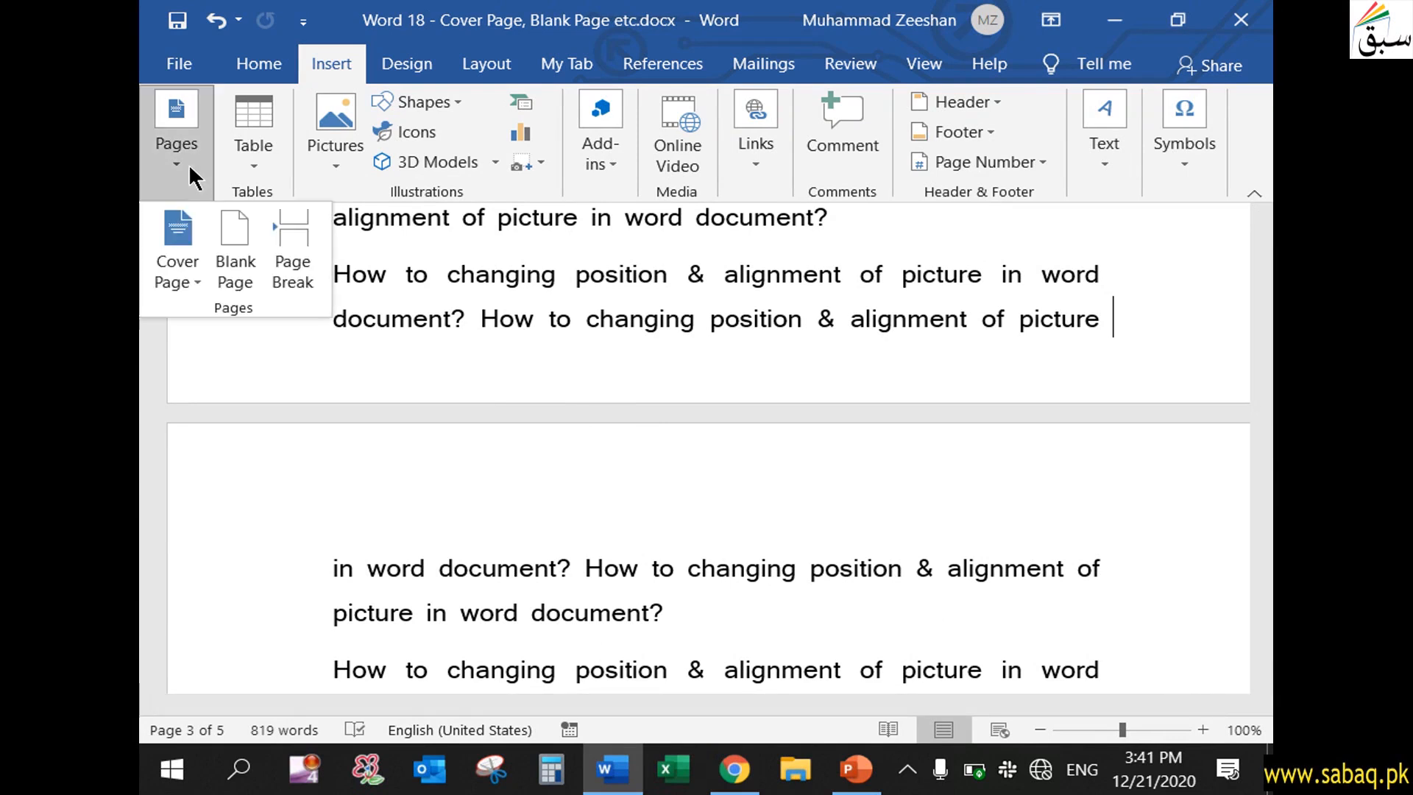
left_click(235, 240)
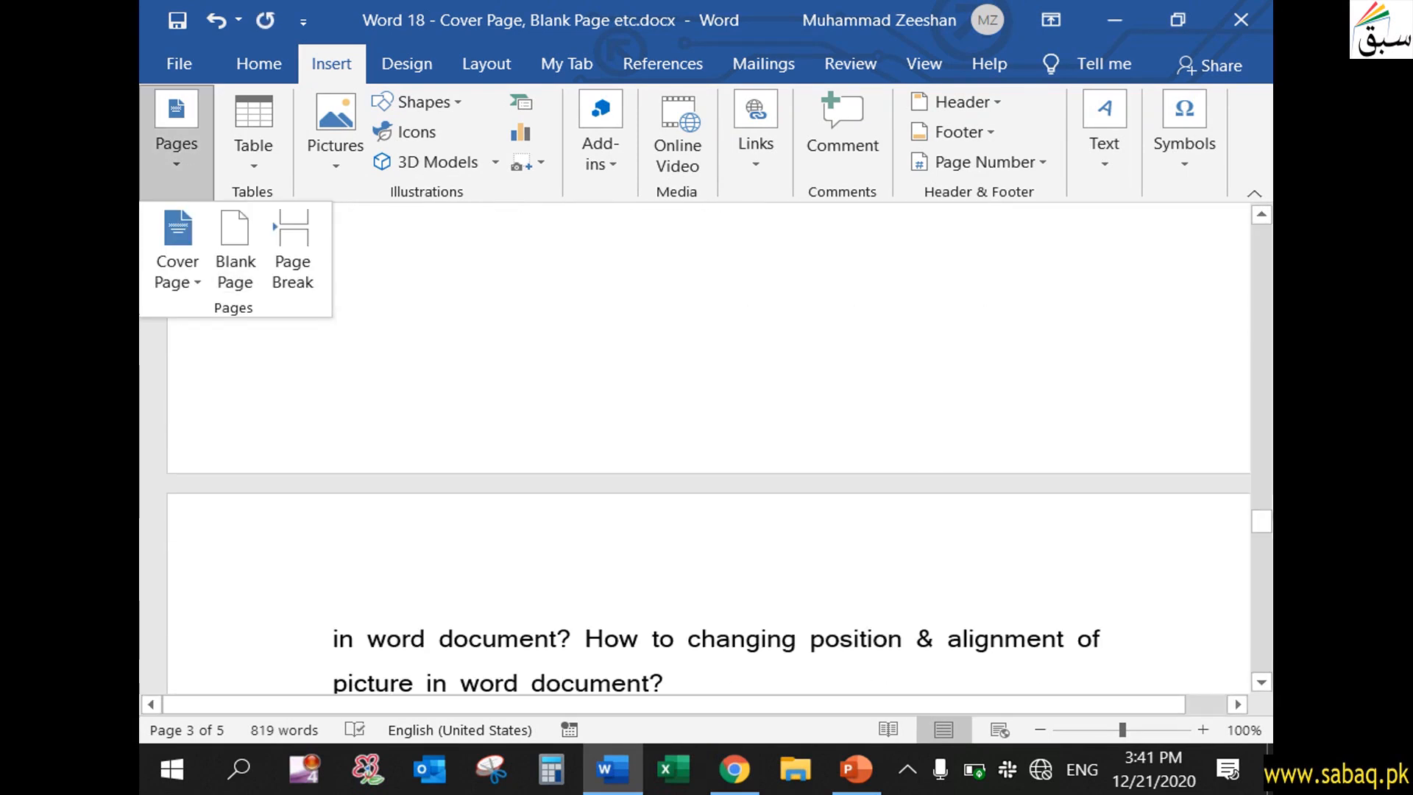
left_click_drag(1122, 729, 1058, 726)
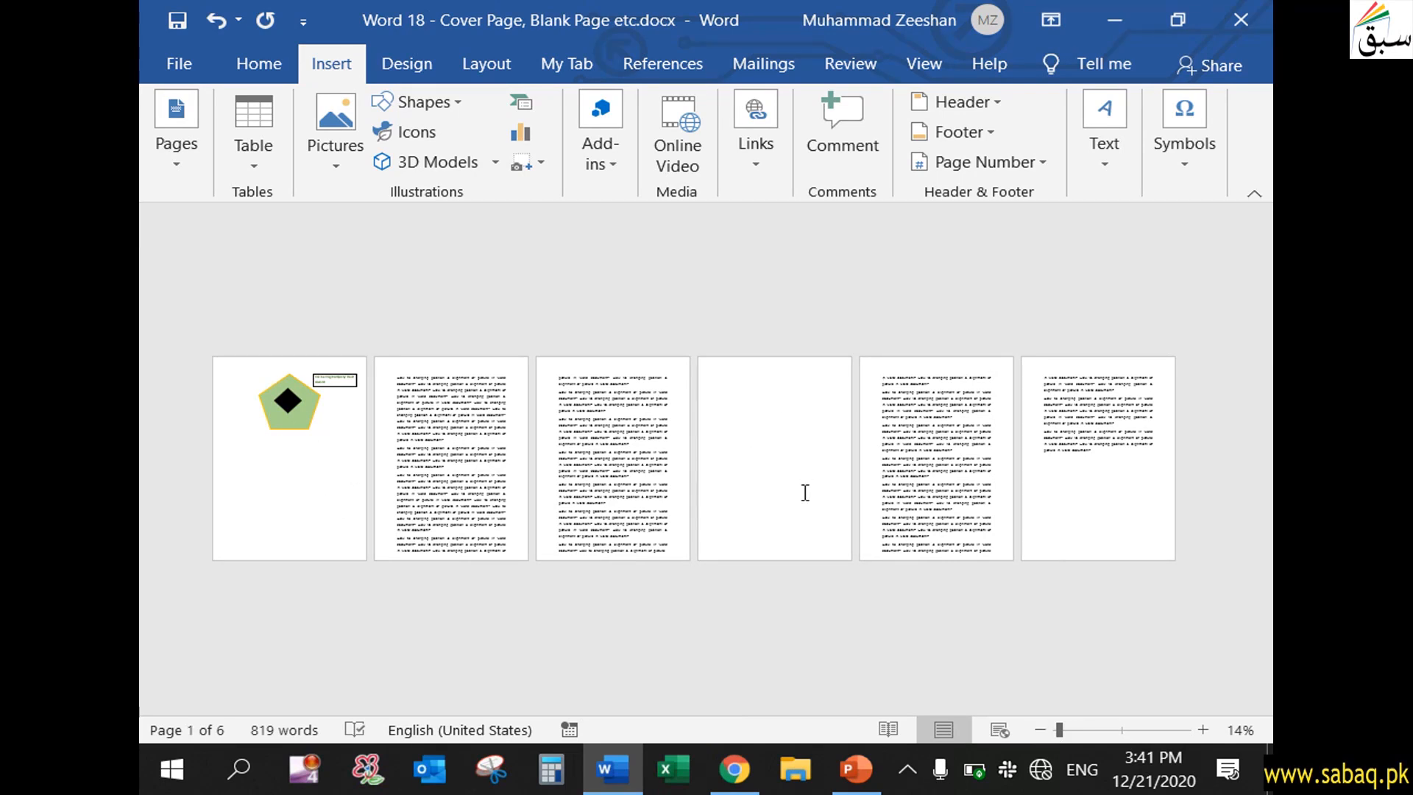
left_click_drag(1060, 730, 1118, 741)
- Insert a page break after a paragraph on page 3 and check how the following text moves to a new page
left_click_drag(1260, 259, 1259, 412)
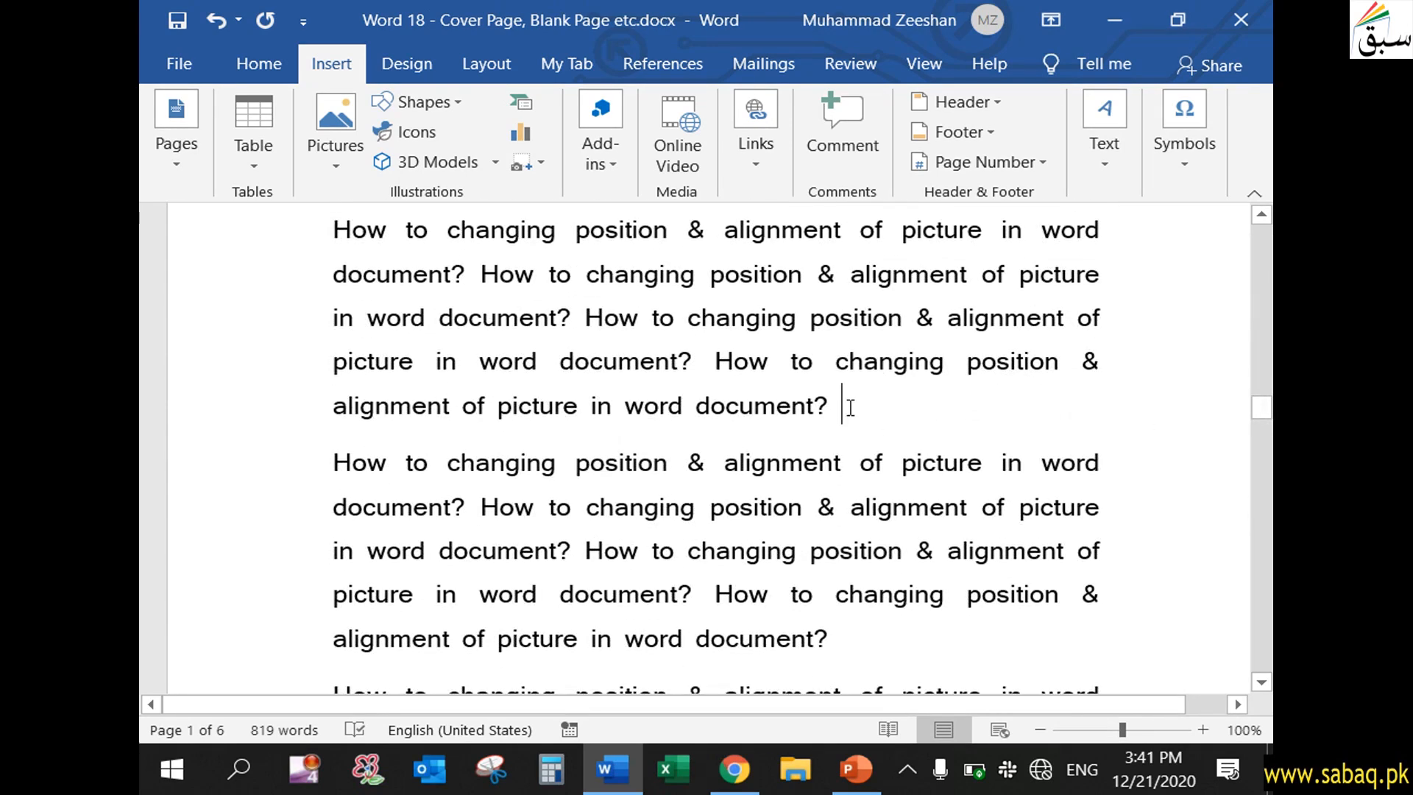
left_click(184, 161)
left_click(292, 231)
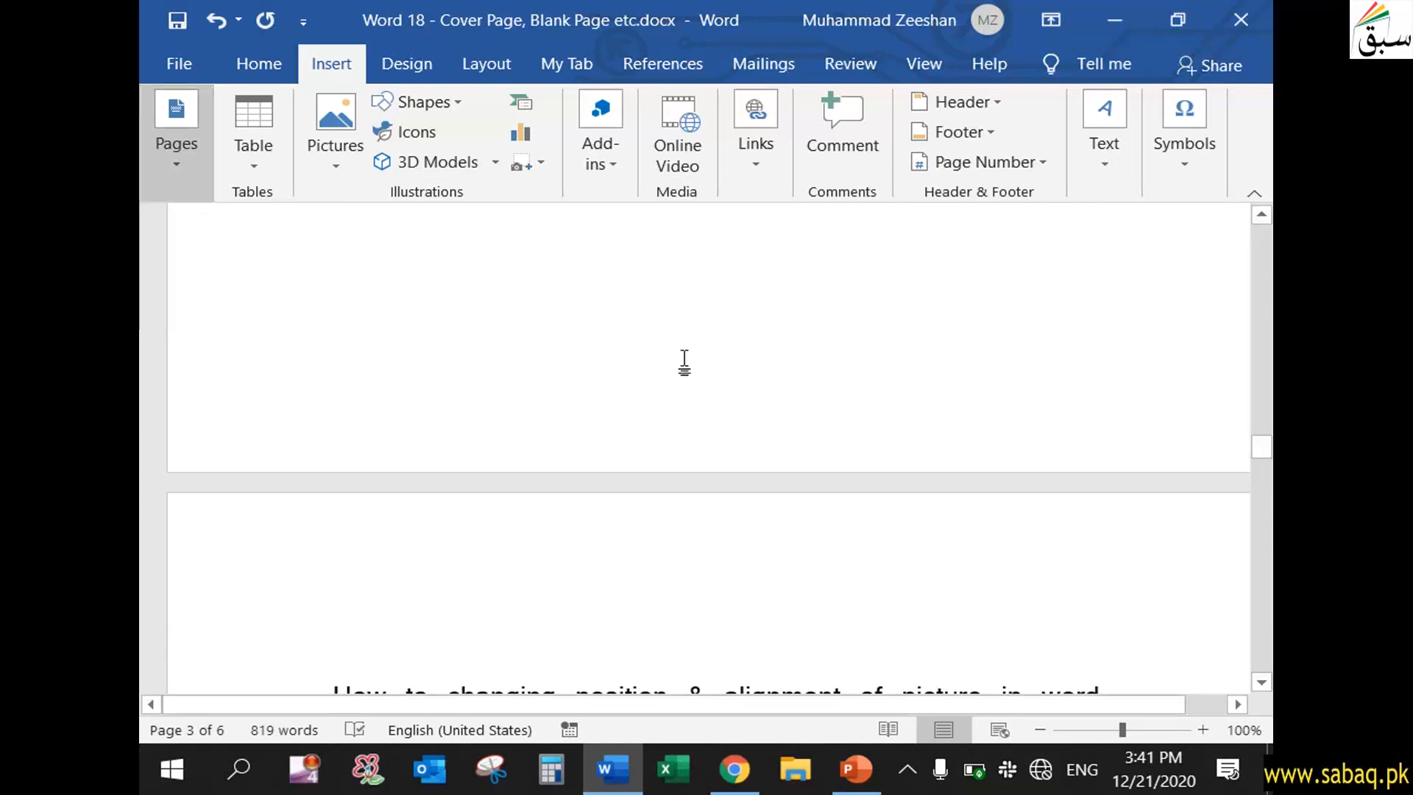
scroll(718, 360, "up", 5)
left_click(881, 392)
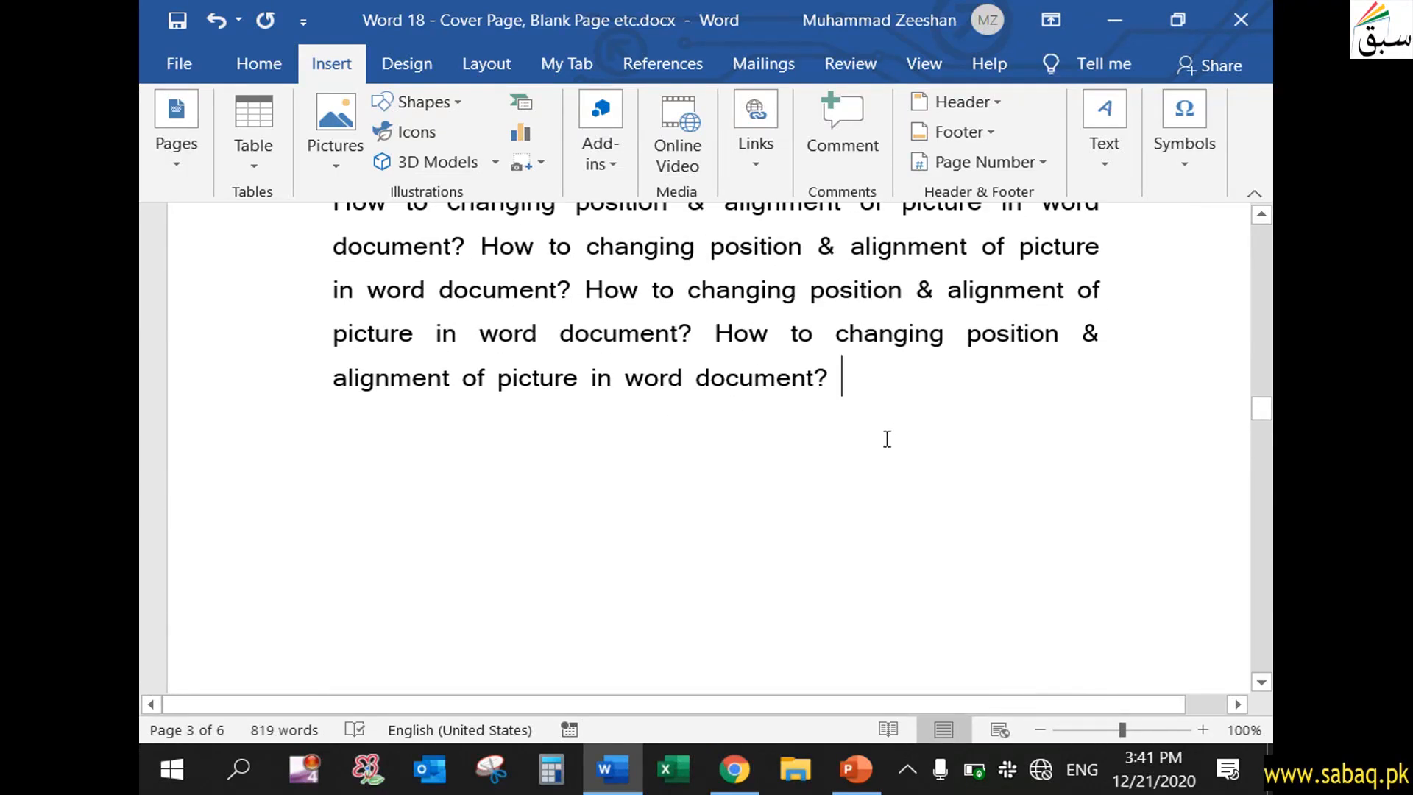
scroll(886, 439, "down", 10)
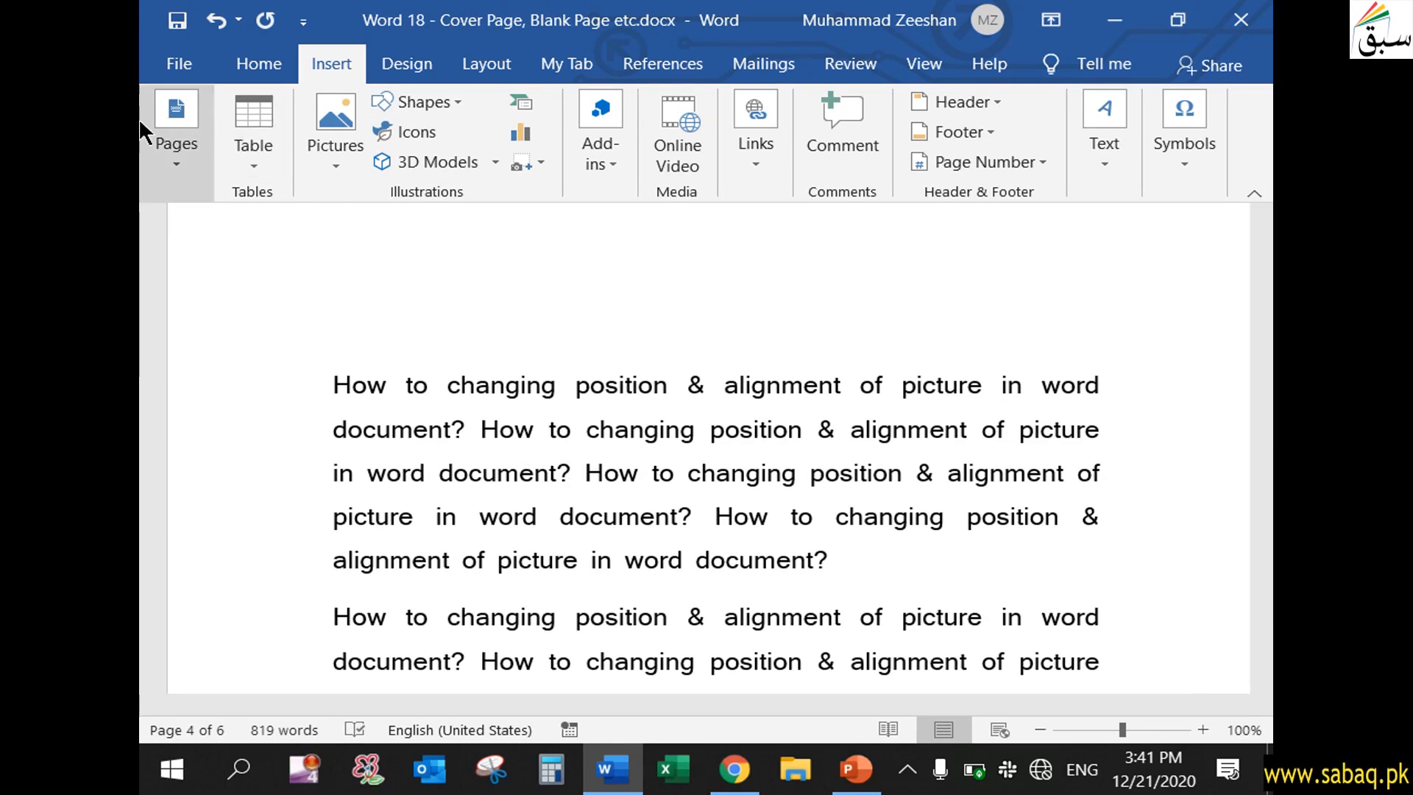
left_click_drag(1266, 473, 1251, 231)
- Switch to the PowerPoint slide show and step back through the bullet points of the "Create cover pages in MS Word" slide
left_click(856, 769)
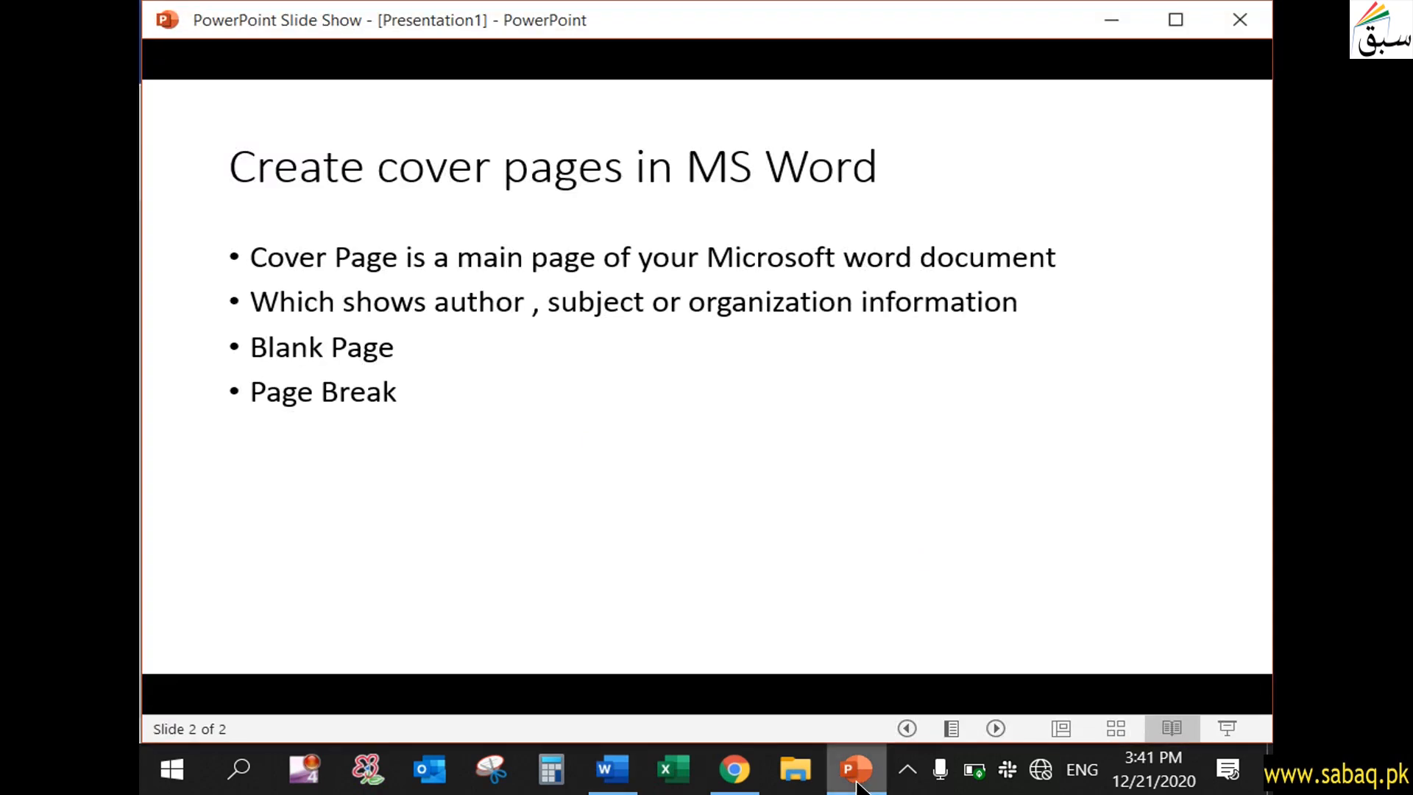
key("Left")
key("Left")
key("Left")
key("Left")
key("Left")
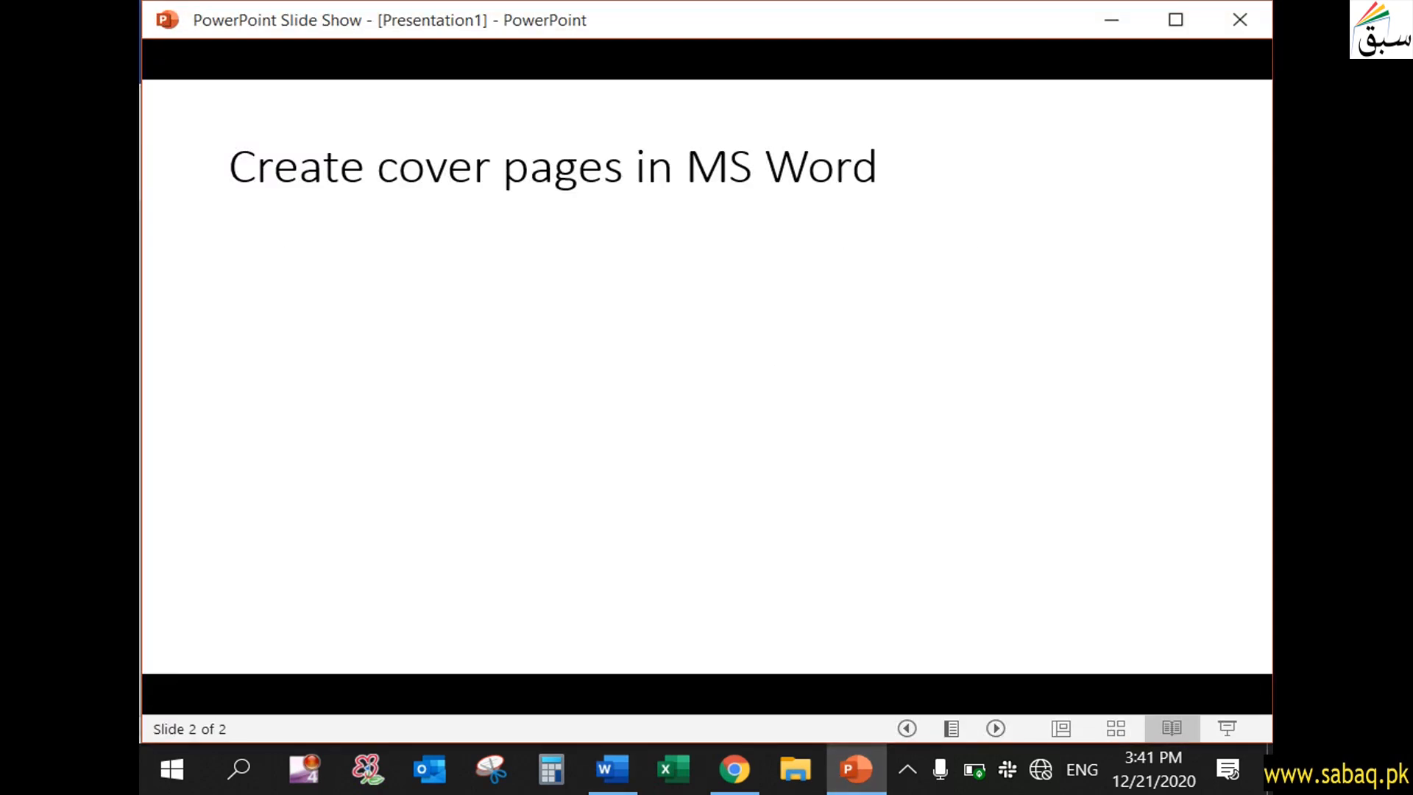